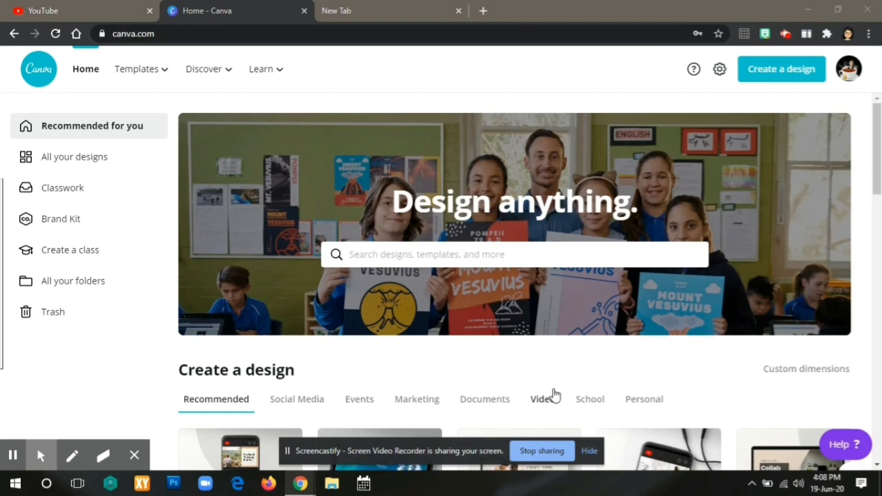
Open the Canva for Education sign-up page at canva.com/edu-signup in the empty browser tab.
click(360, 14)
text(canva)
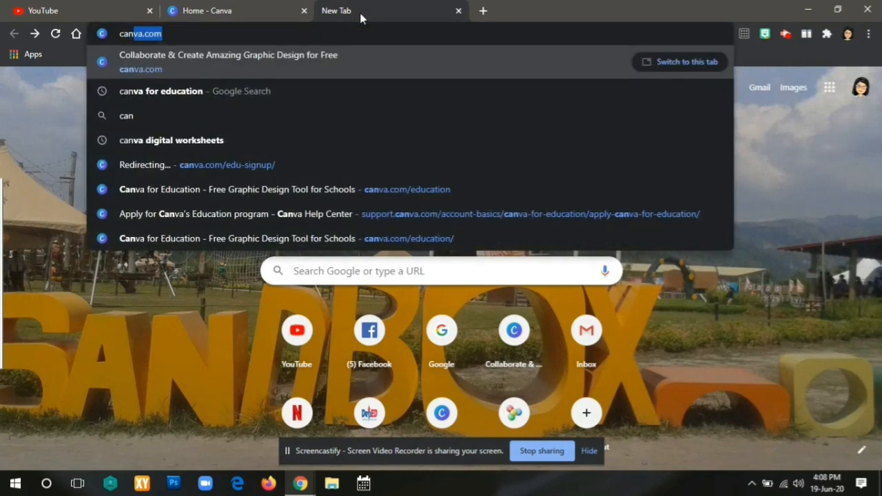
text(.com/ed)
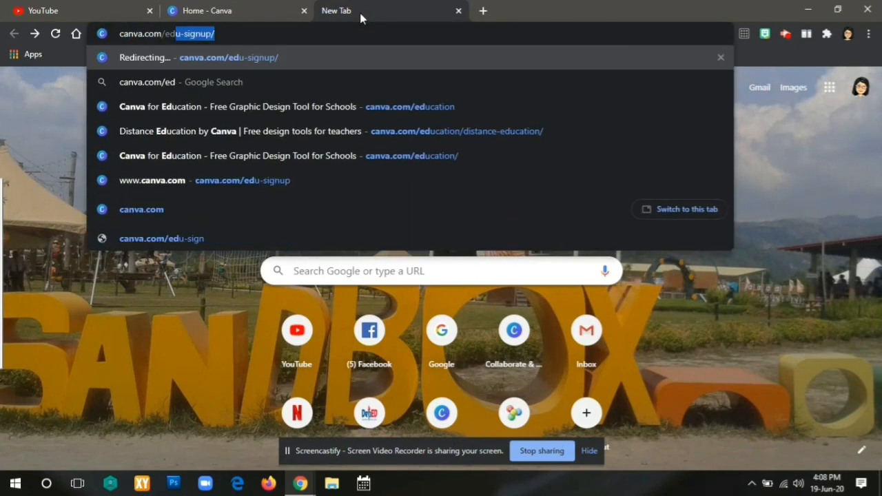
key(Return)
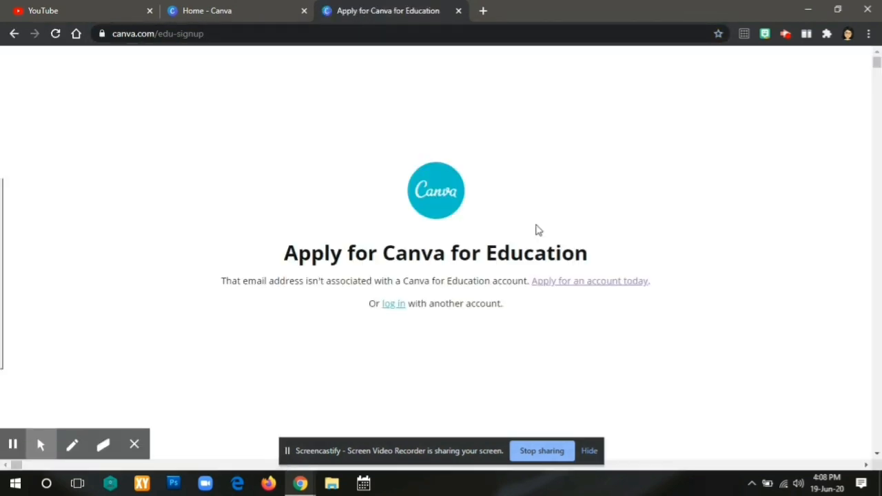
Open the Canva for Education account application and review its form fields through to the proof upload and submission section.
click(570, 288)
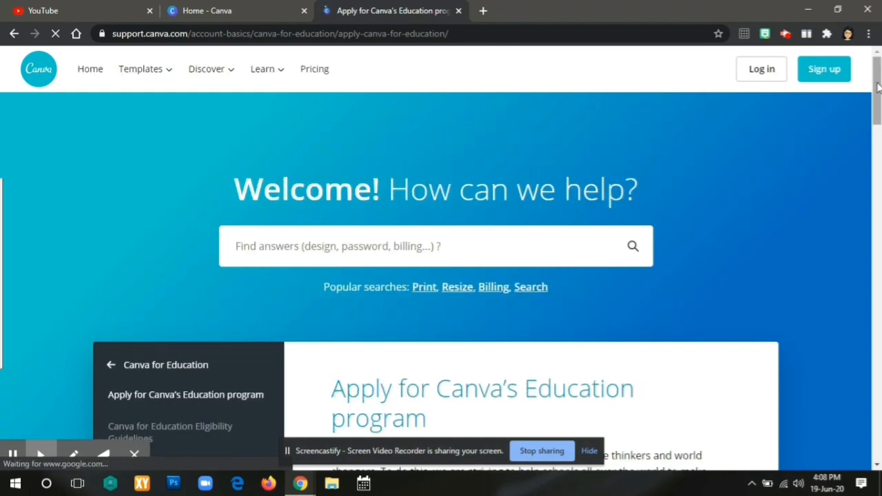
drag(878, 80, 879, 218)
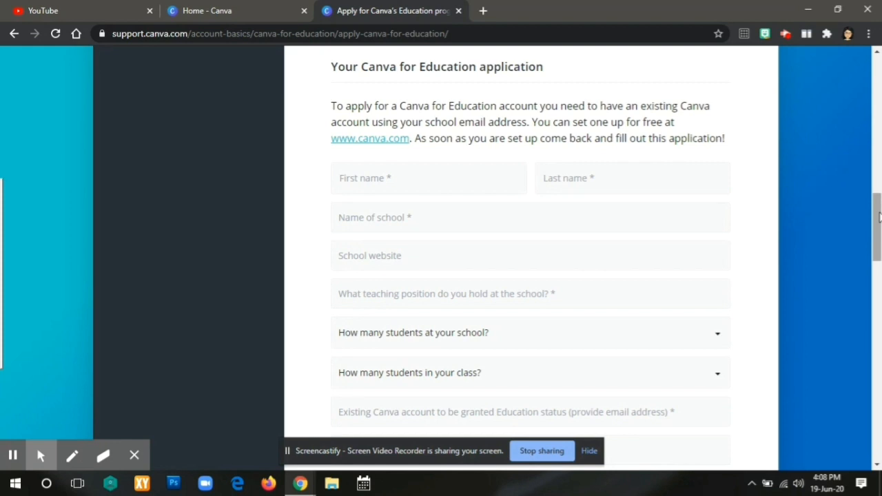
drag(878, 216, 879, 337)
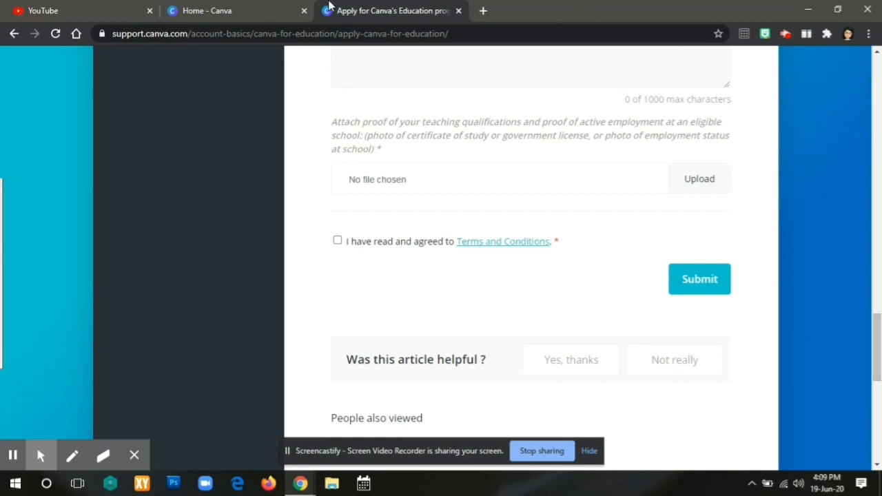
Return to the Canva home page, create a new blank Presentation design, and collapse its side panel.
click(241, 6)
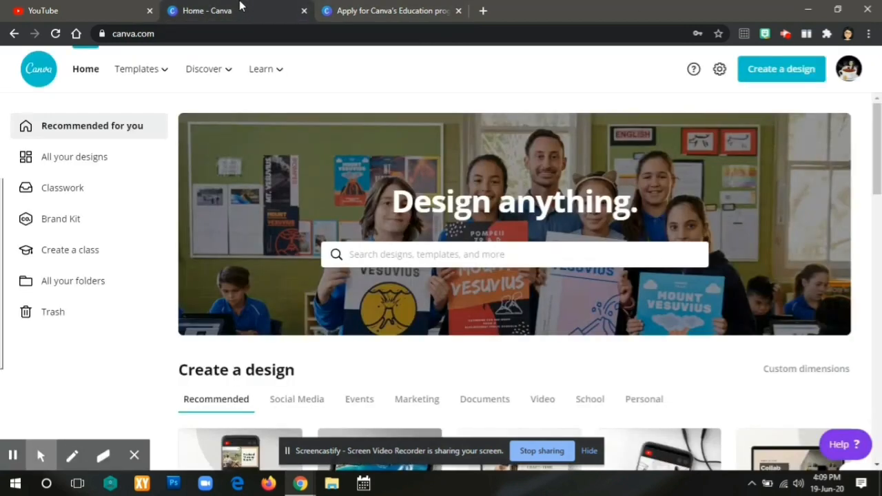
click(720, 70)
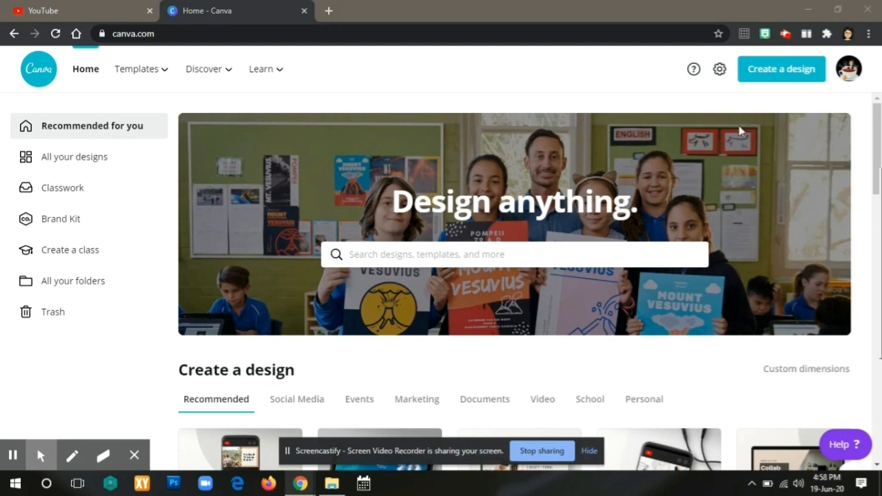
click(776, 73)
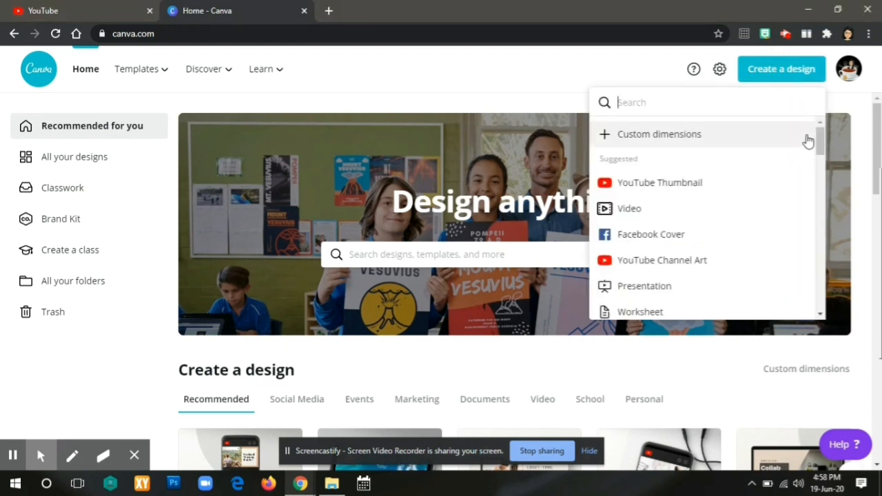
mouse_move(820, 138)
mouse_down()
mouse_move(822, 268)
mouse_move(820, 141)
mouse_up()
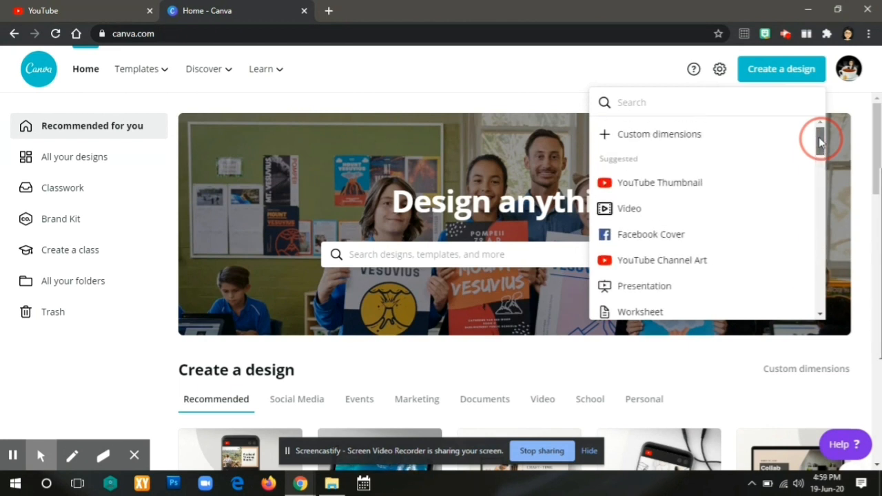
click(641, 295)
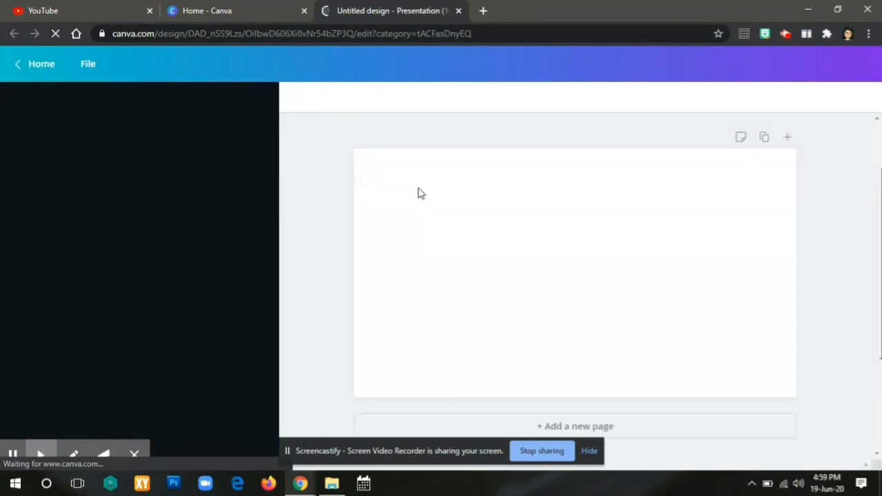
click(279, 276)
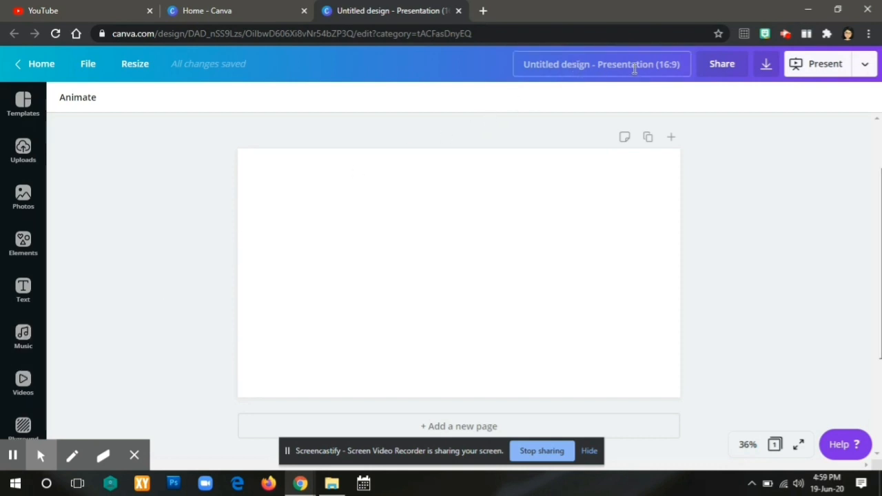
Rename the untitled presentation as "Canva Tutorial".
click(679, 66)
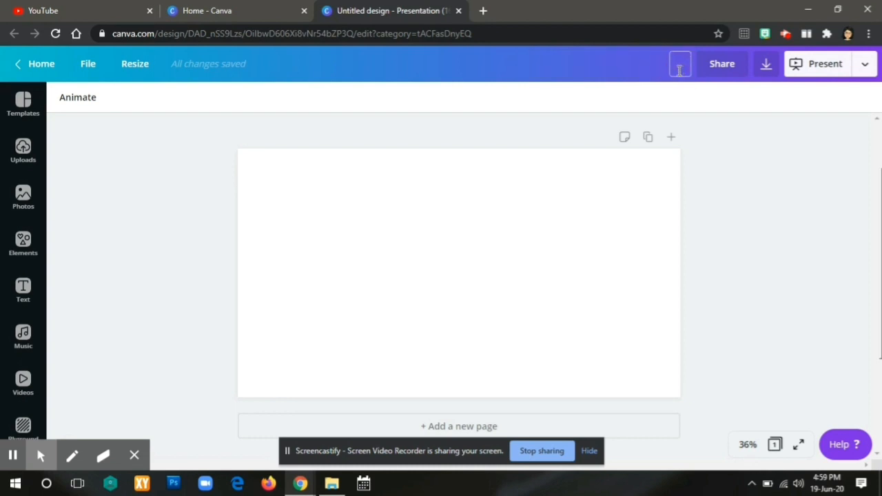
text(Can)
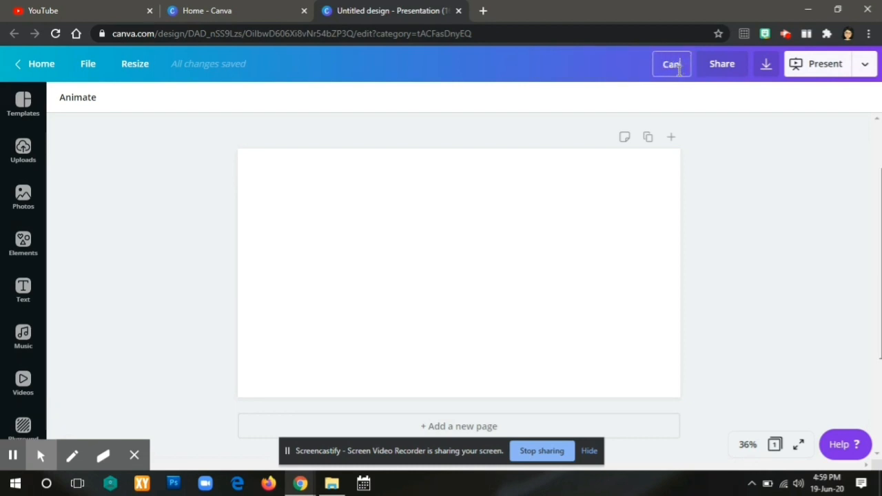
text(va Tut)
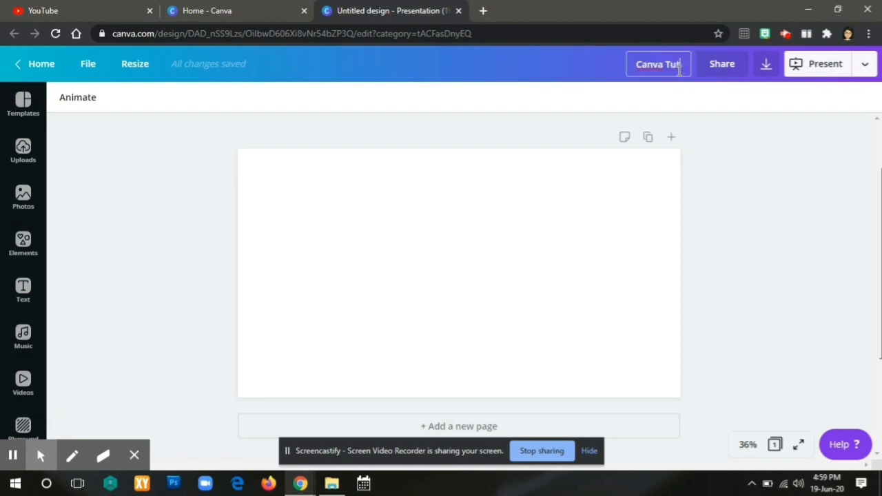
text(orial)
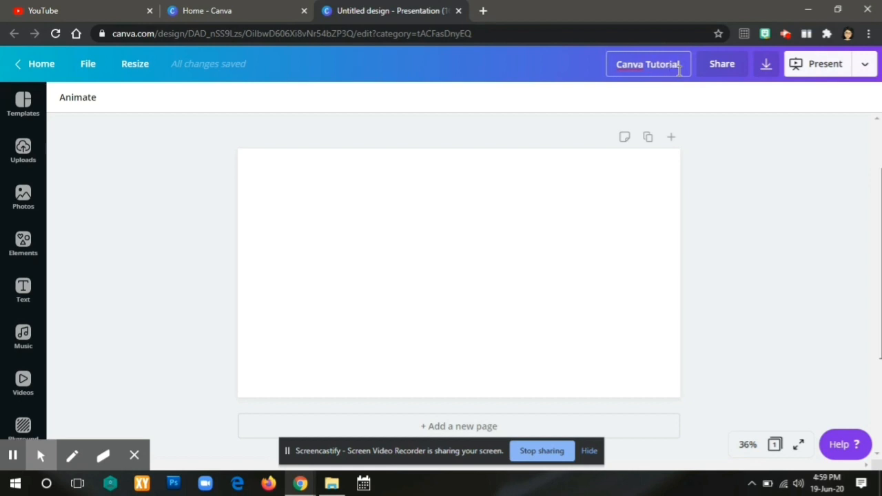
click(678, 95)
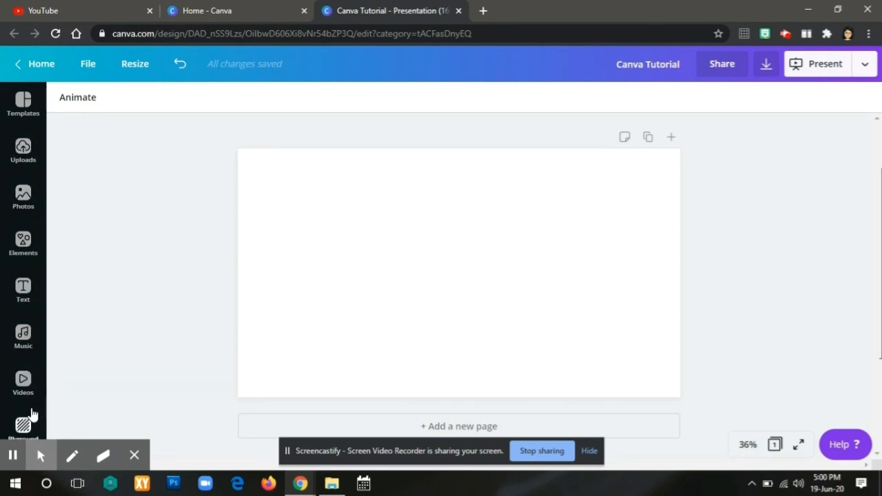
Find the plain yellow-orange background in the background library and apply it to the blank page.
click(24, 426)
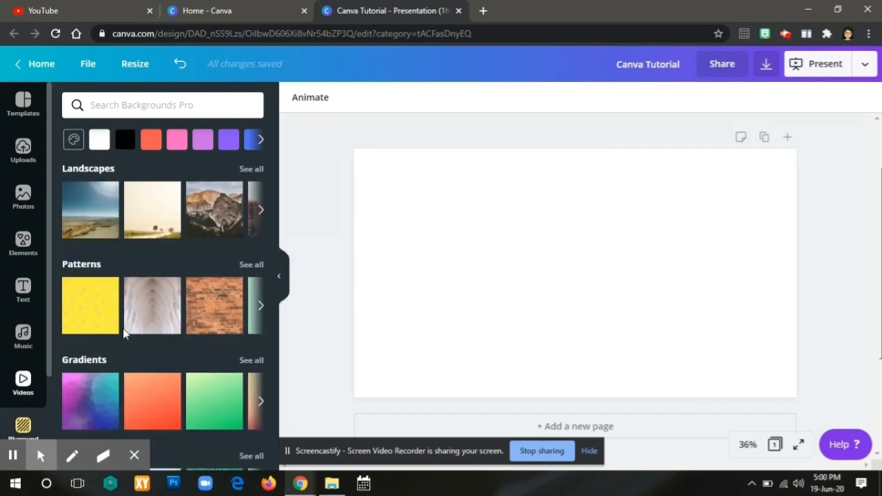
scroll(180, 227, down, 5)
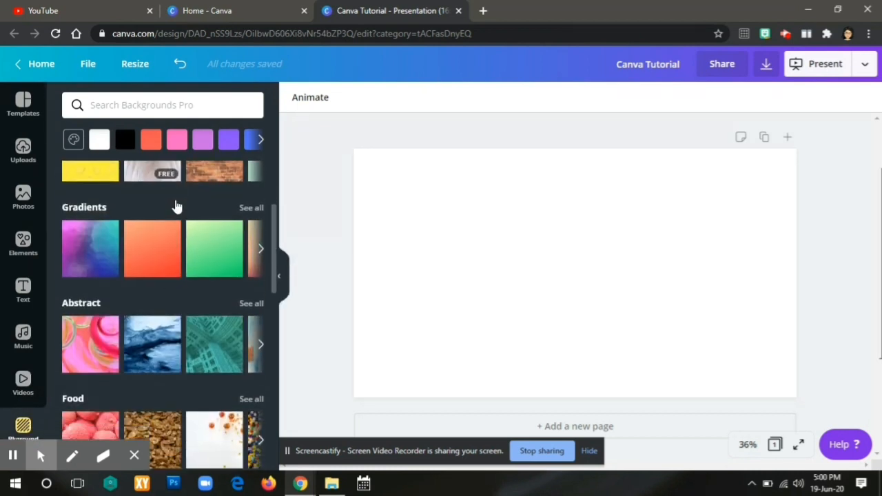
scroll(176, 303, down, 5)
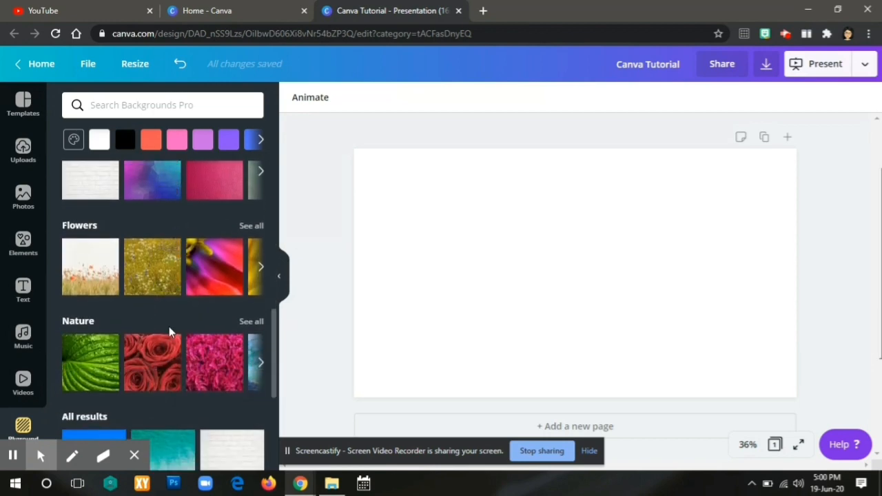
scroll(172, 334, down, 5)
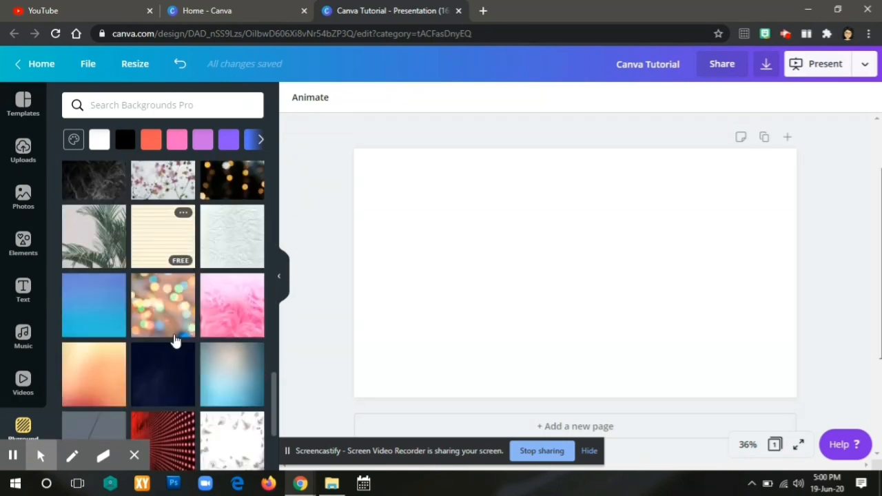
scroll(200, 317, up, 3)
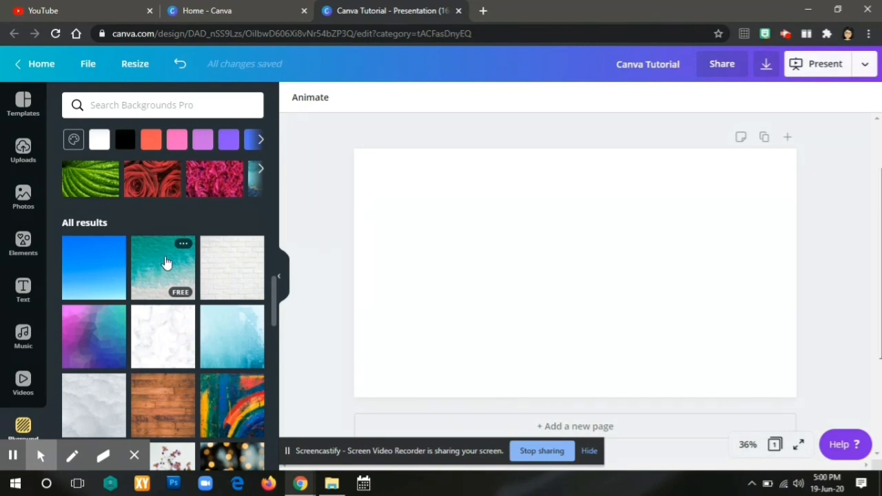
scroll(169, 262, down, 7)
scroll(167, 260, down, 3)
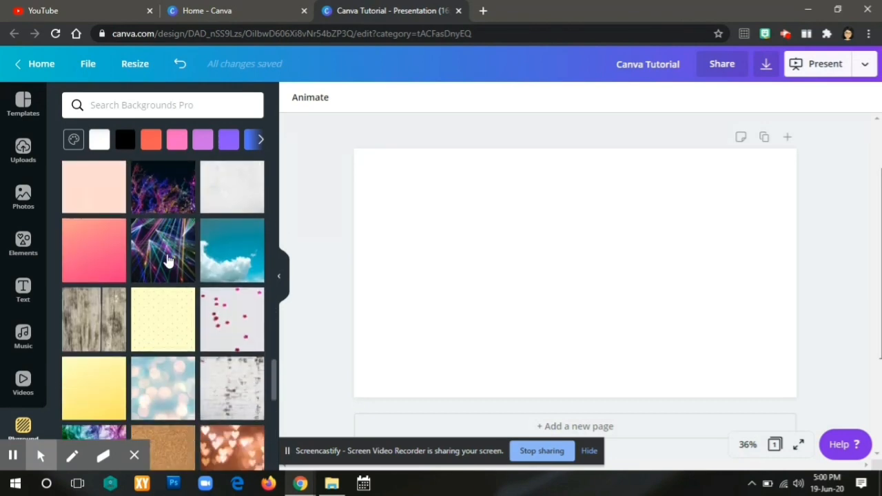
scroll(167, 260, down, 4)
scroll(167, 260, down, 4)
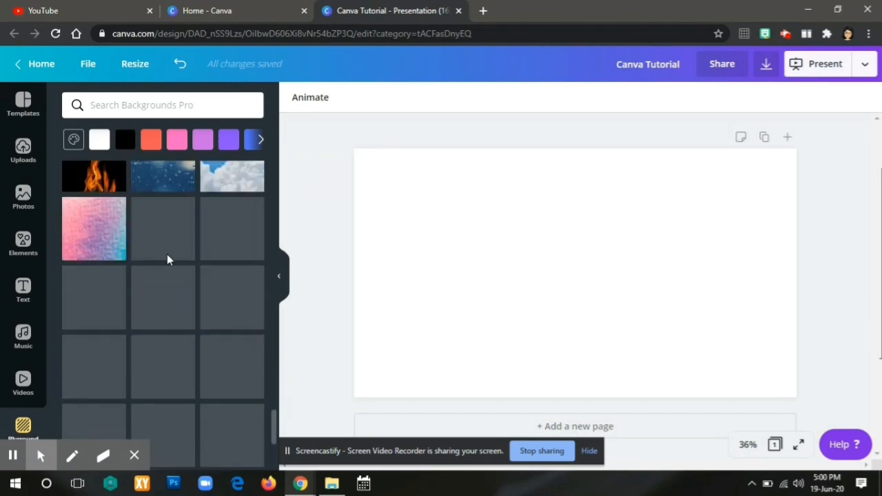
scroll(168, 260, down, 4)
scroll(167, 259, down, 8)
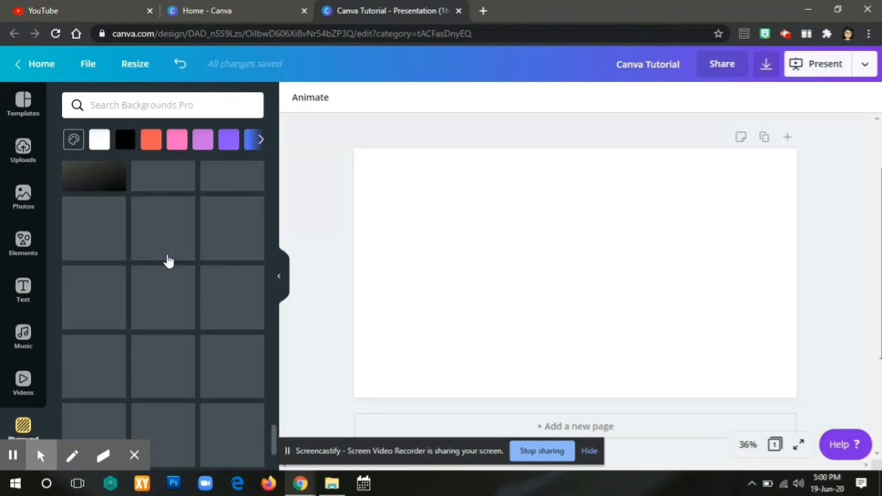
scroll(167, 260, down, 10)
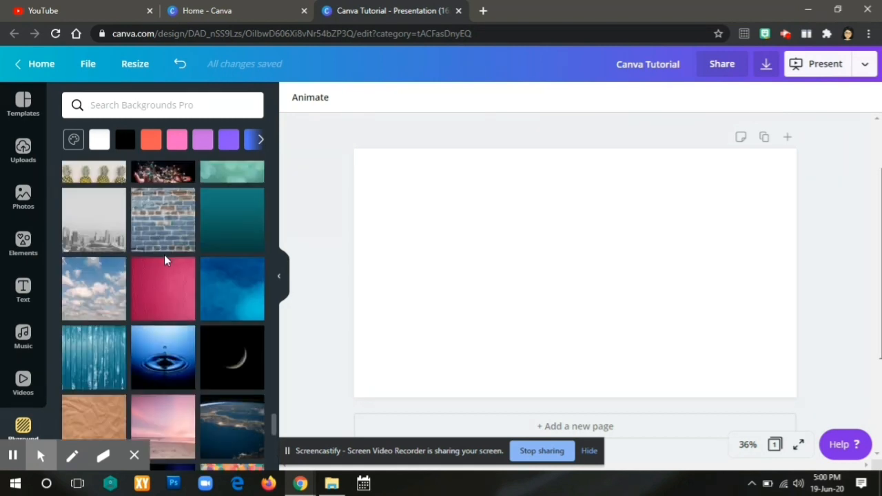
scroll(166, 257, down, 5)
scroll(171, 363, down, 1)
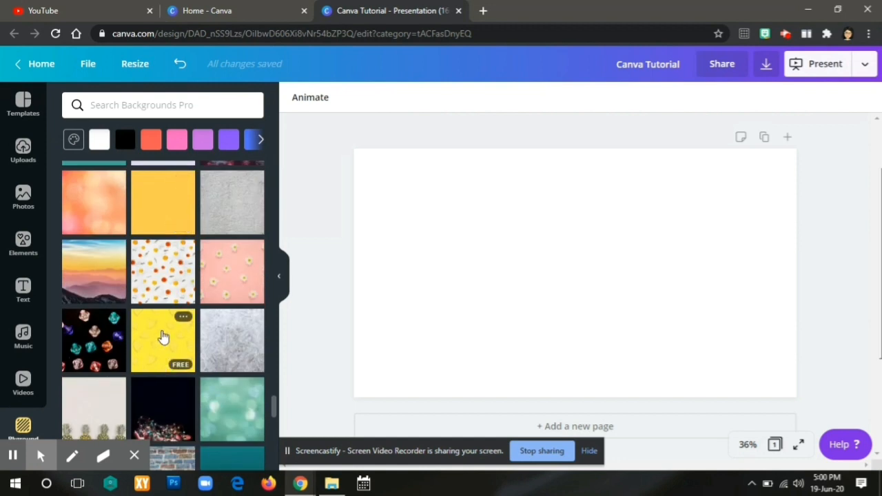
click(169, 212)
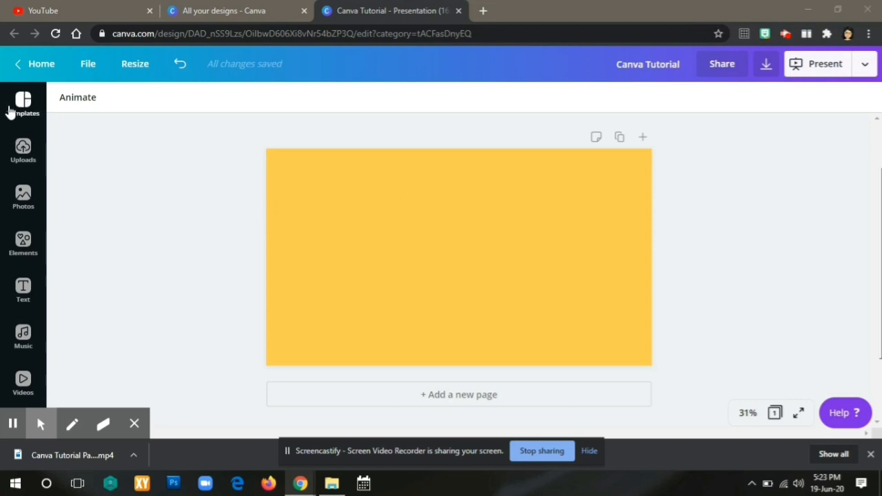
Find the "CUE THE confetti" text combination in the text library and add it to the page, then collapse the library.
click(24, 292)
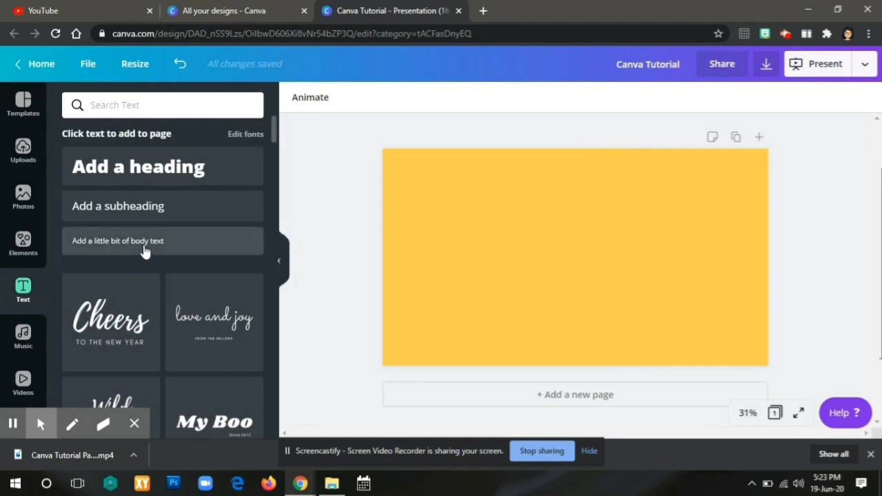
scroll(173, 328, down, 6)
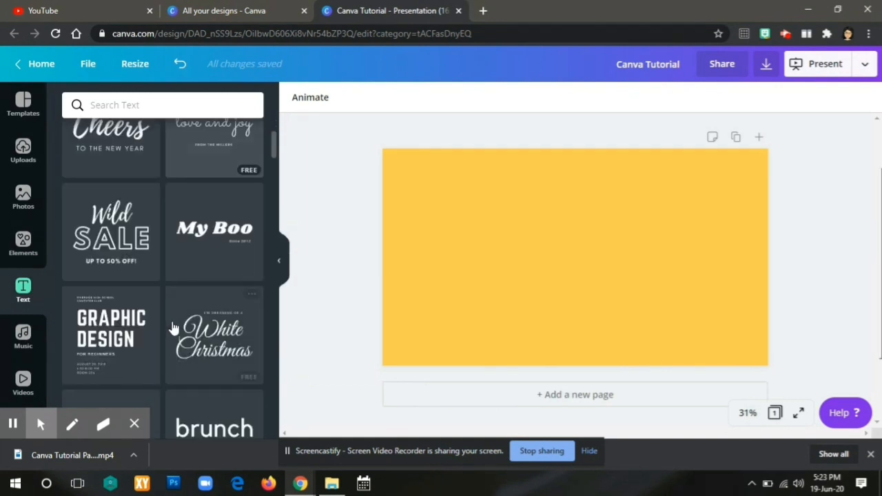
scroll(174, 328, down, 3)
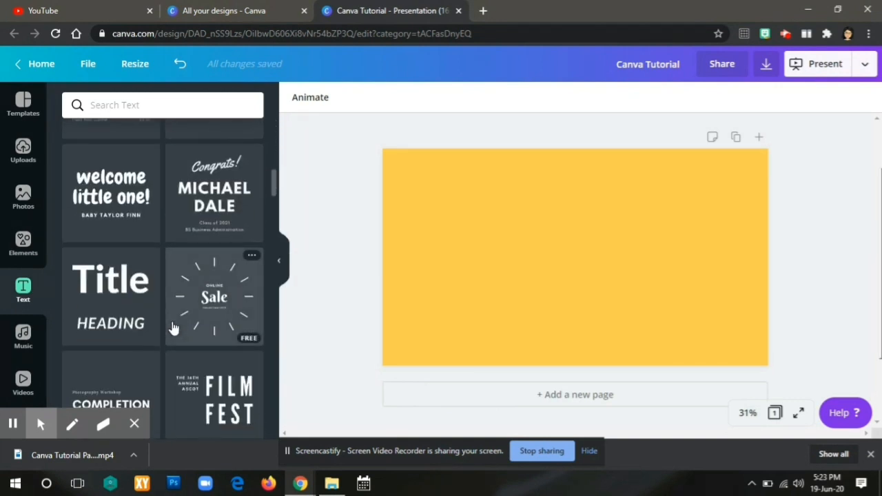
scroll(189, 338, down, 5)
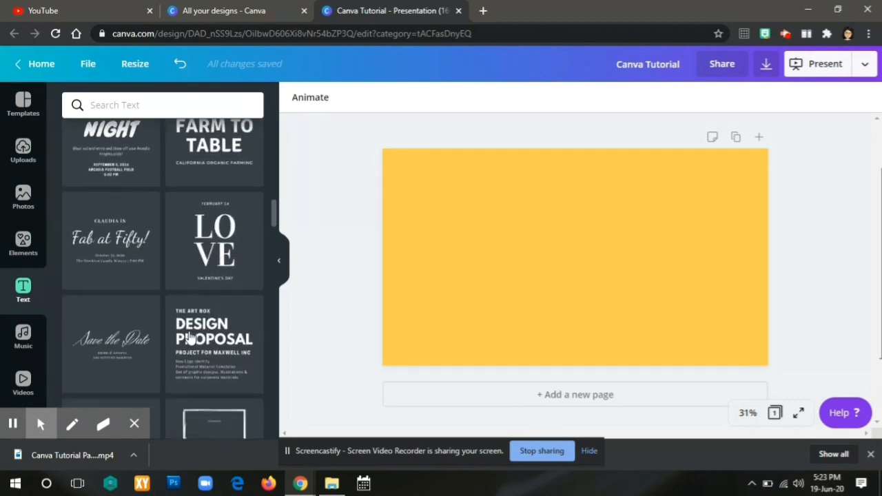
scroll(170, 267, down, 8)
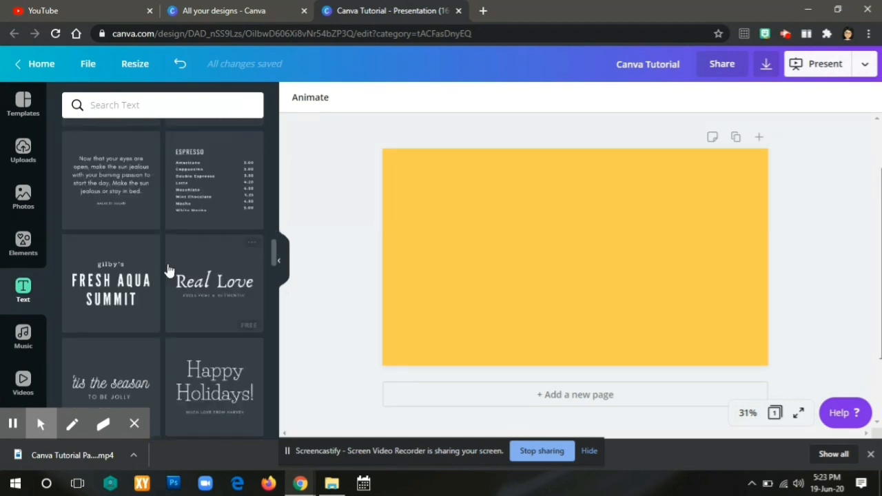
scroll(169, 269, down, 10)
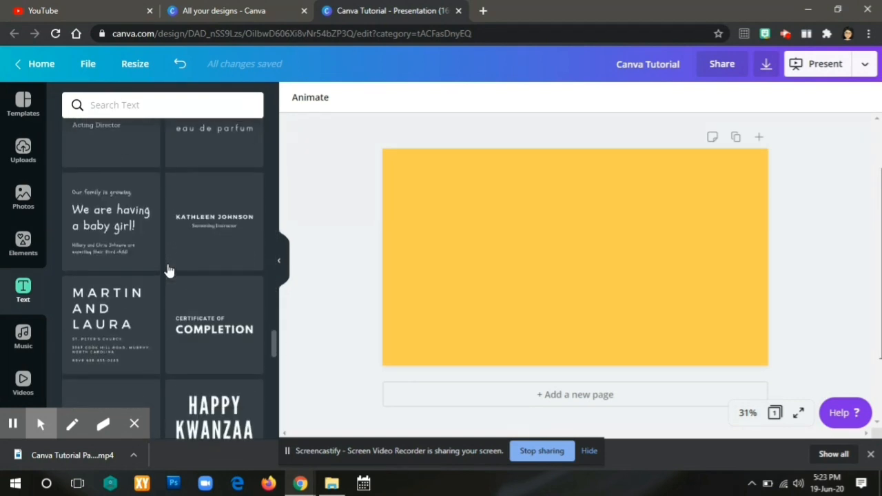
scroll(169, 268, down, 2)
scroll(169, 269, up, 2)
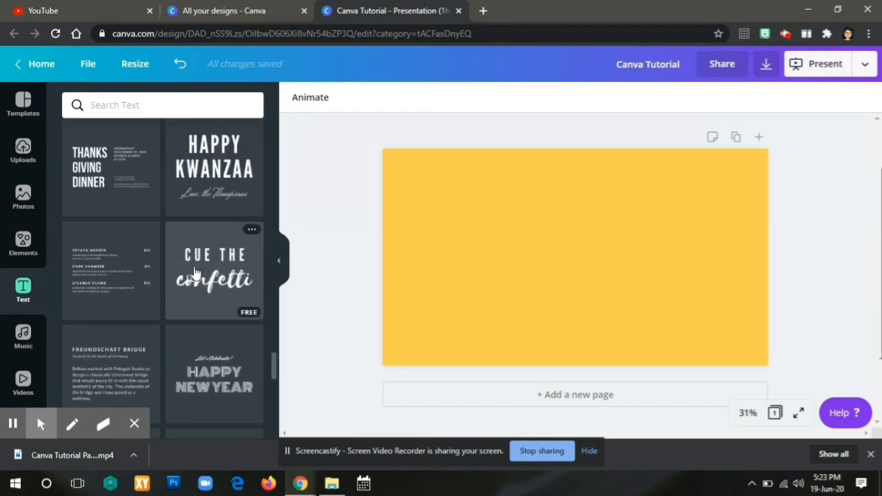
click(207, 279)
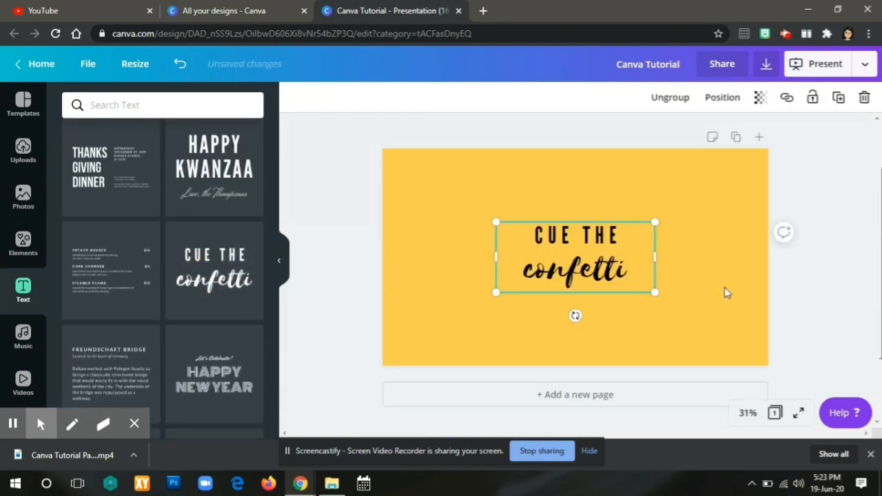
click(298, 266)
click(282, 266)
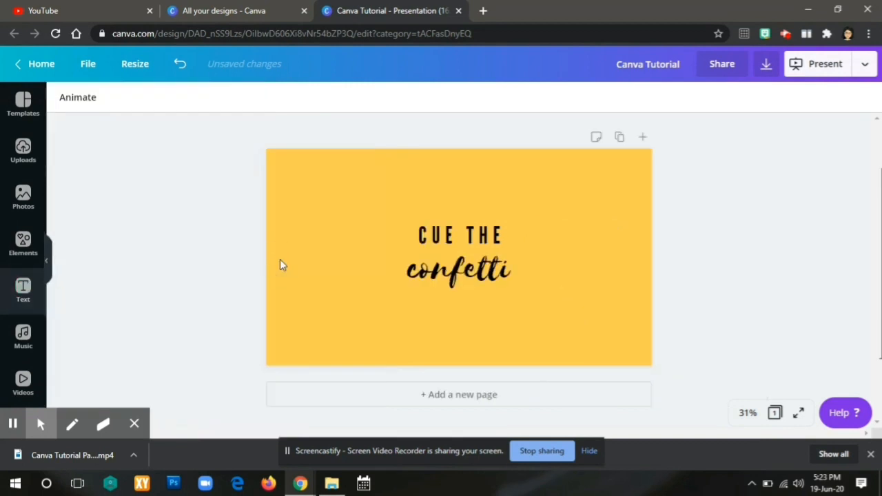
Ungroup the "CUE THE confetti" text combination into separate text boxes and deselect them.
right_click(453, 255)
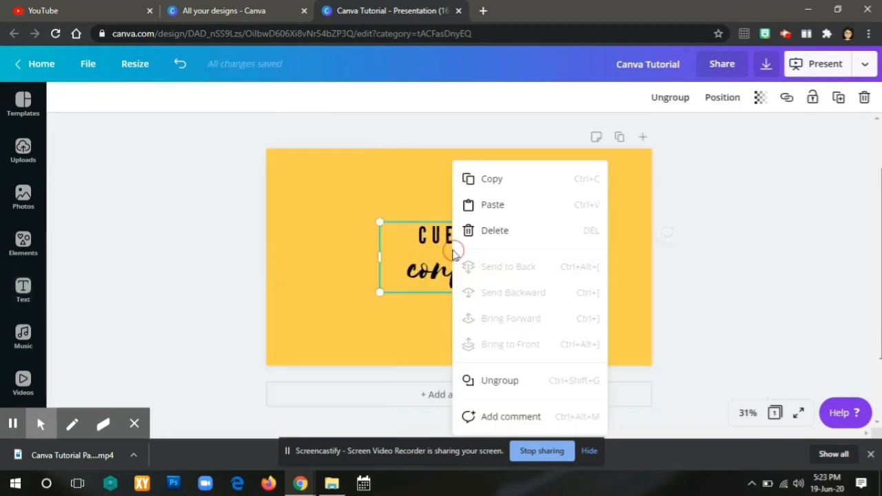
click(483, 385)
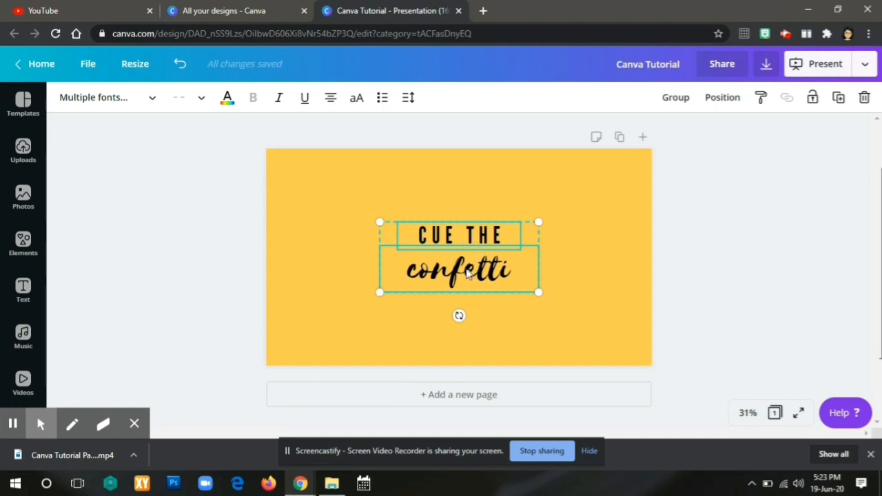
click(609, 266)
Replace "CUE THE" with "YOU ARE DOING" and enlarge its text box to hold one line at about size 107.
click(485, 238)
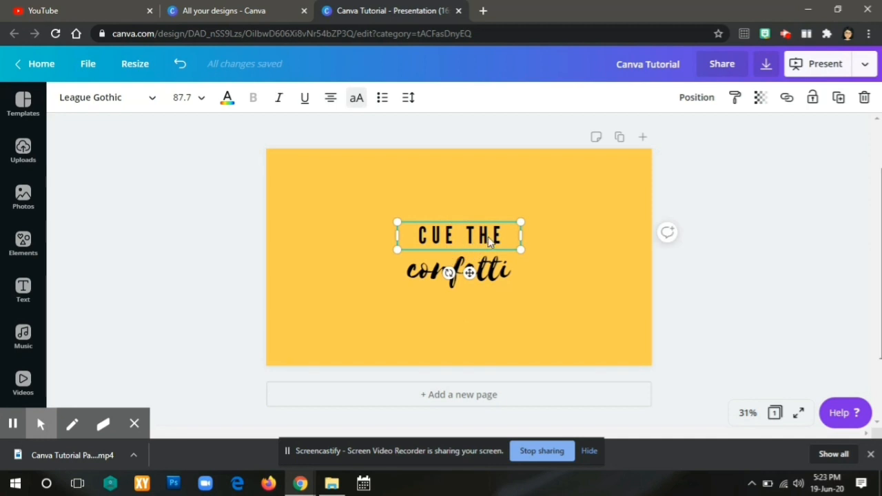
click(498, 237)
key(BackSpace)
key(BackSpace)
key(BackSpace)
key(BackSpace)
key(BackSpace)
key(BackSpace)
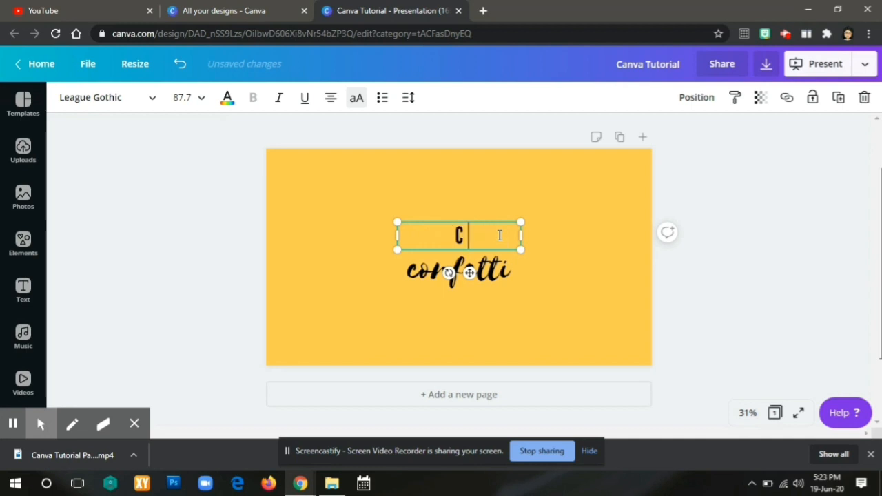
key(BackSpace)
text(YOU )
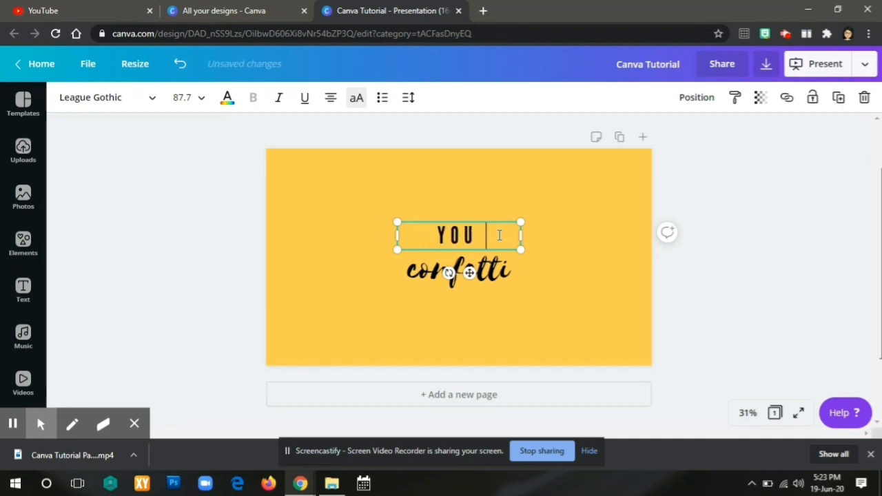
text(ARE)
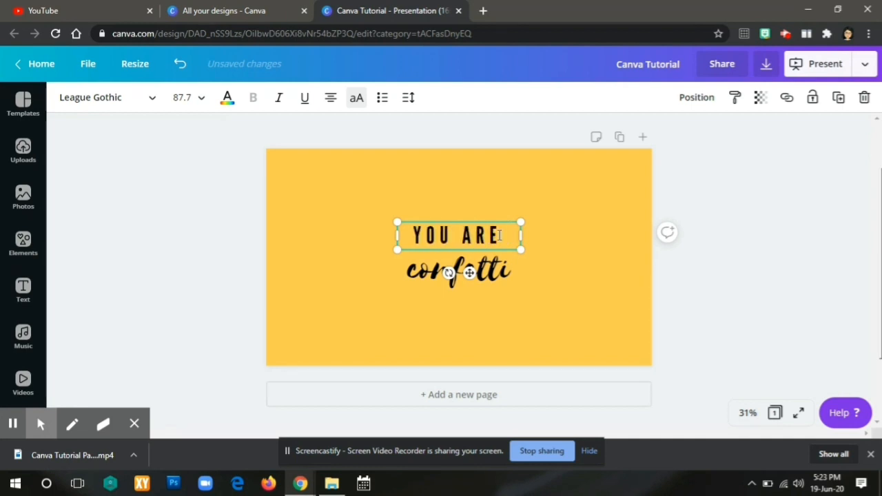
text( DOING)
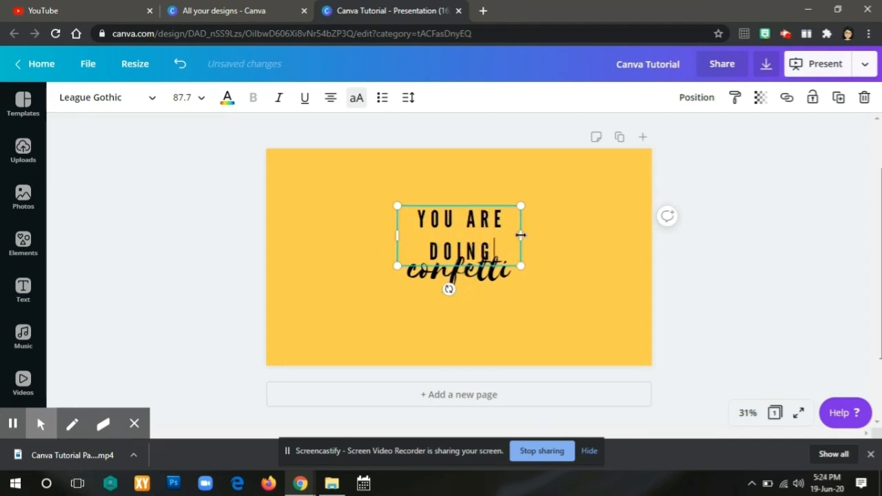
drag(520, 235, 589, 235)
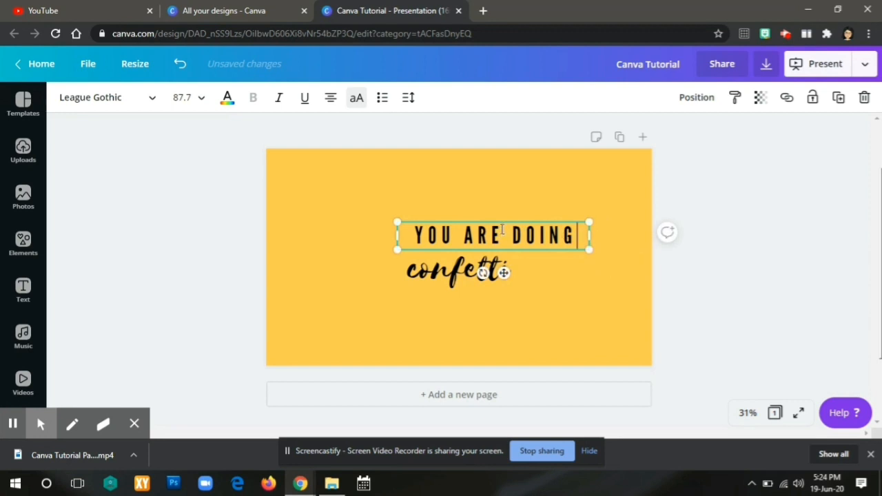
drag(397, 221, 357, 197)
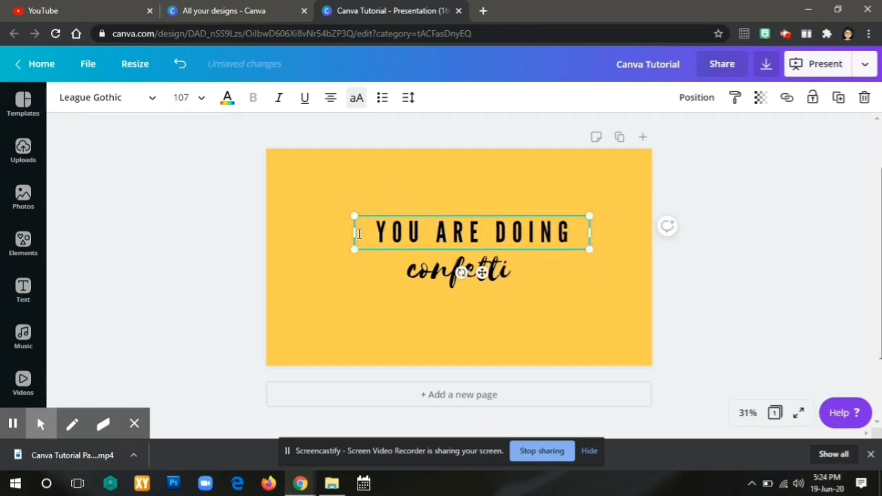
Replace the word "confetti" in the lower script text box with "great!".
click(508, 270)
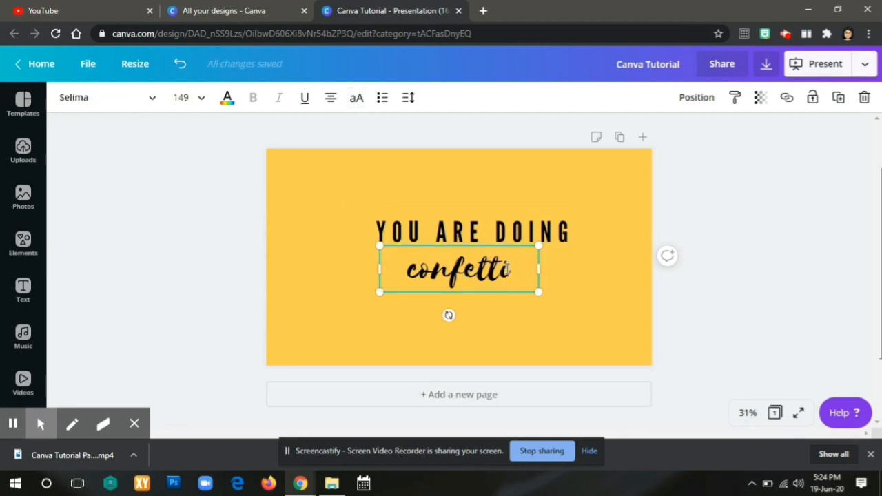
key(BackSpace)
key(BackSpace)
key(BackSpace)
key(BackSpace)
key(BackSpace)
key(BackSpace)
key(BackSpace)
key(BackSpace)
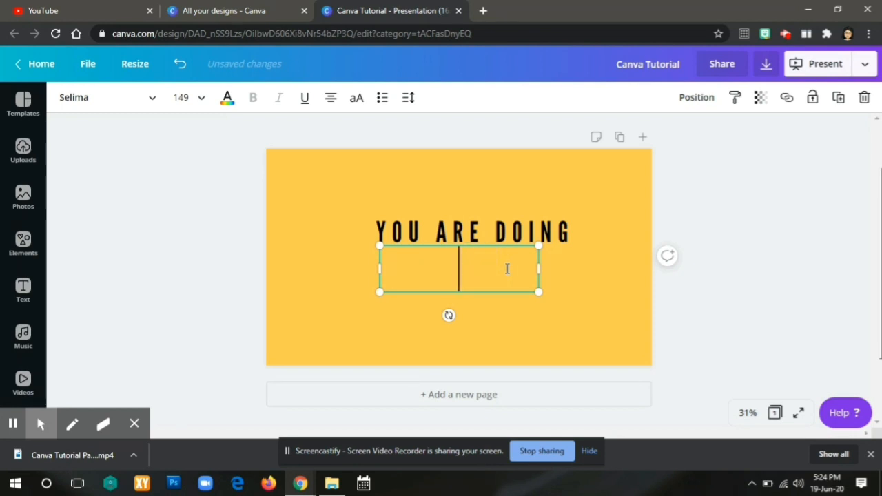
text(great!)
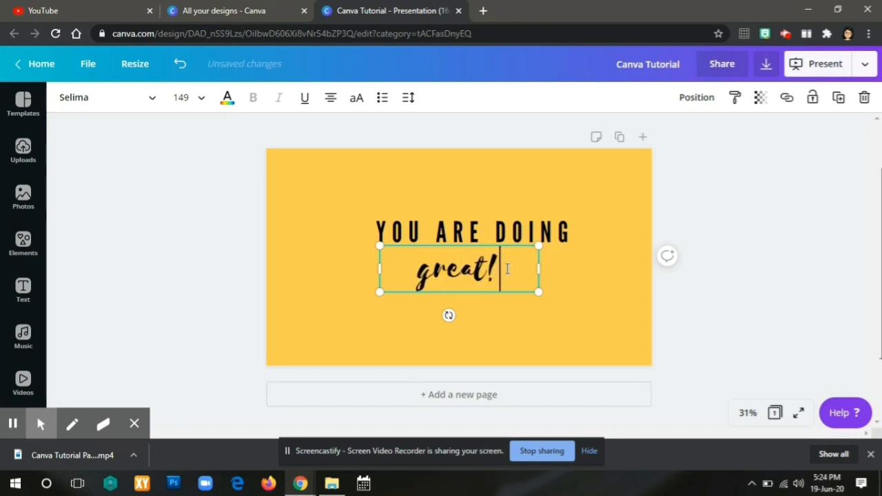
Look through the available fonts and font sizes for the "YOU ARE DOING" text.
click(536, 238)
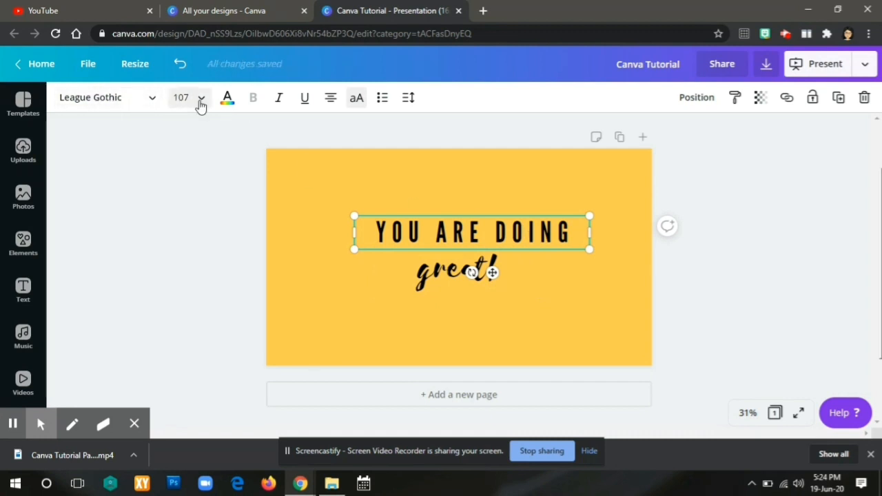
click(154, 99)
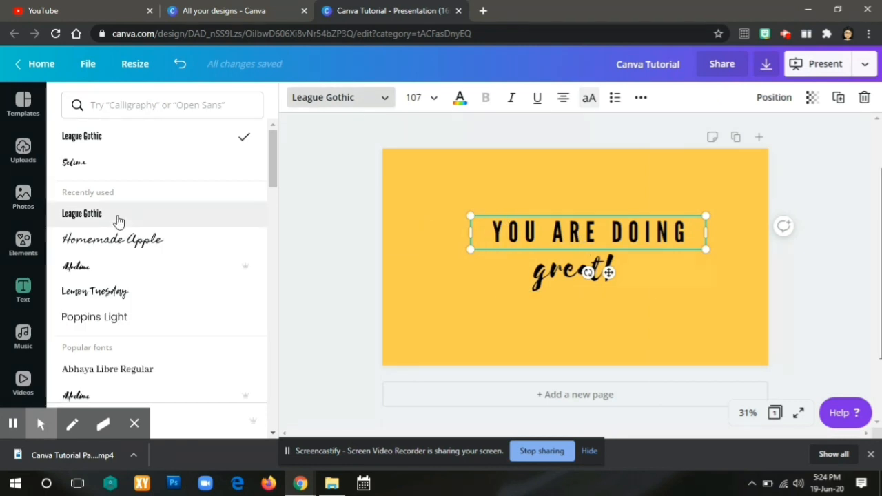
scroll(118, 221, down, 6)
scroll(121, 222, down, 10)
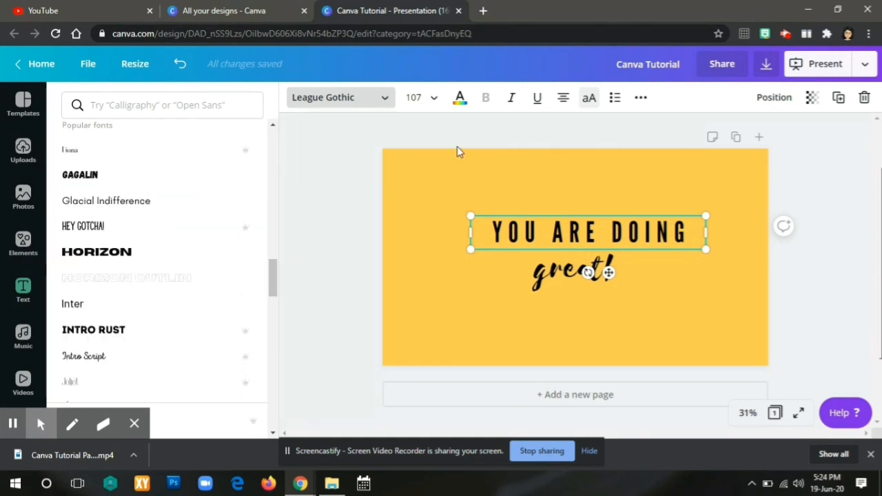
click(433, 107)
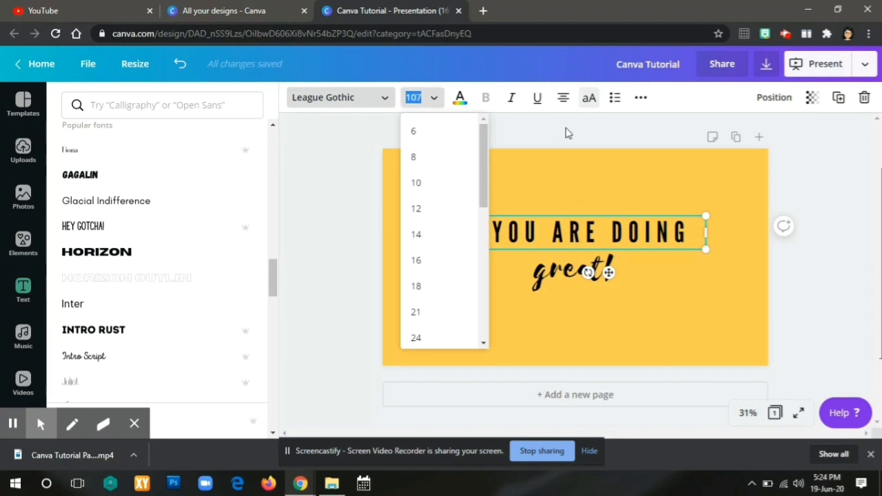
click(581, 197)
Set the font size of the "YOU ARE DOING" text to 150.
click(550, 236)
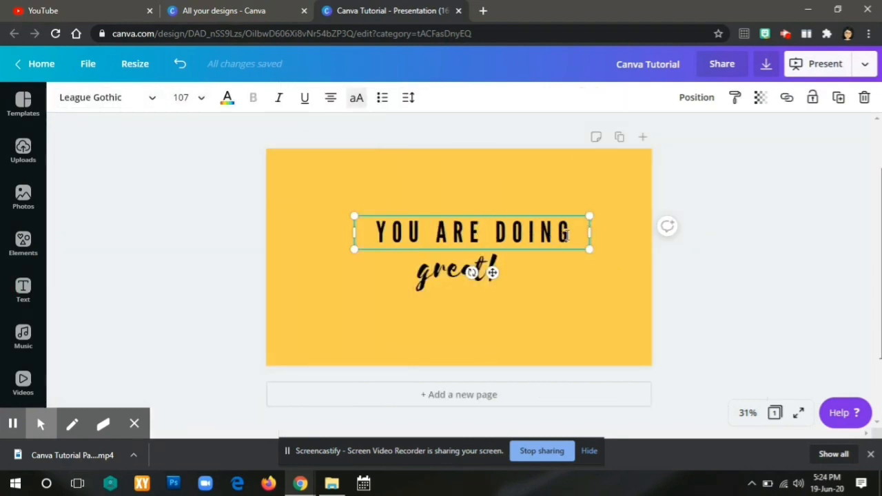
drag(571, 234, 373, 231)
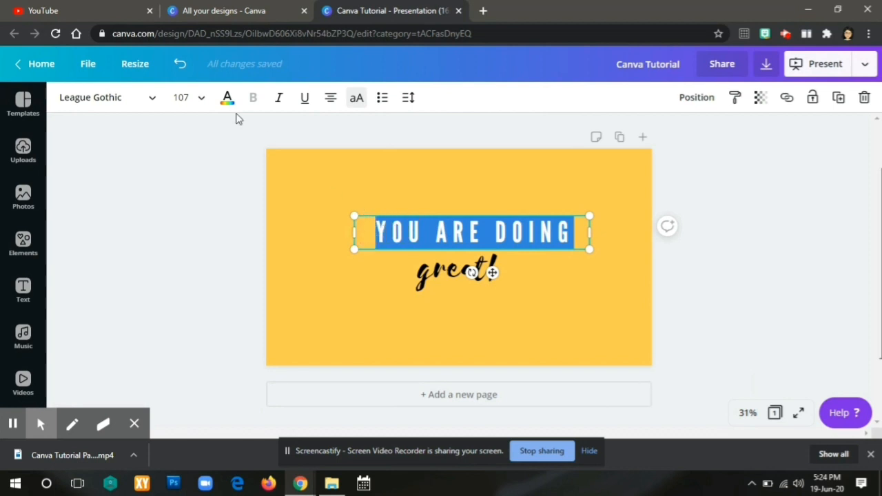
click(190, 98)
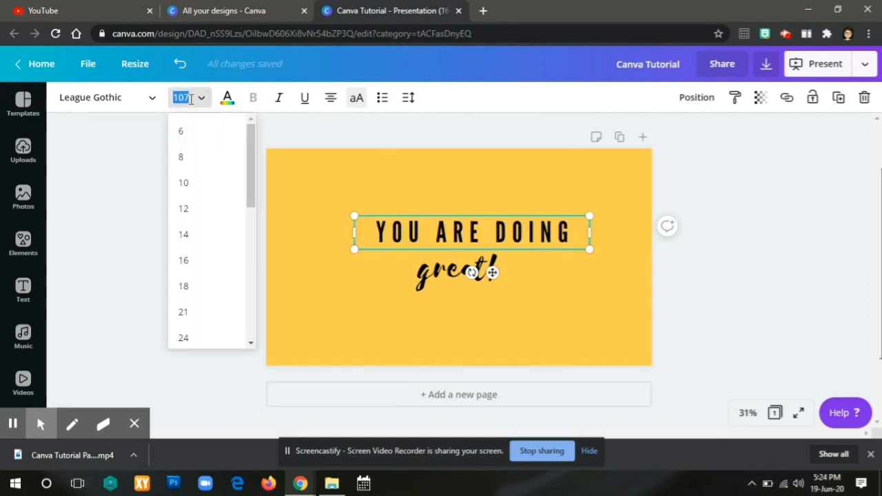
key(BackSpace)
text(150)
key(Return)
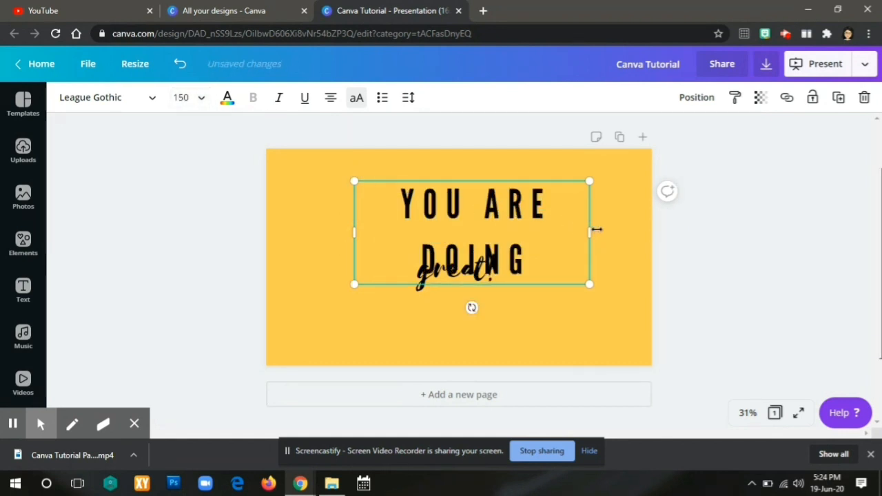
Widen the "YOU ARE DOING" text box on both sides to fit one line and move it up, centred above "great!".
drag(588, 233, 630, 234)
drag(353, 232, 298, 233)
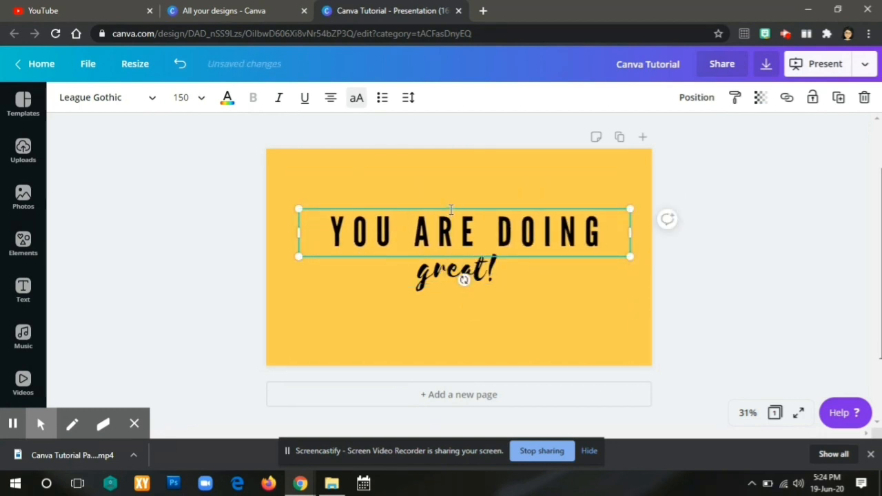
drag(450, 210, 445, 193)
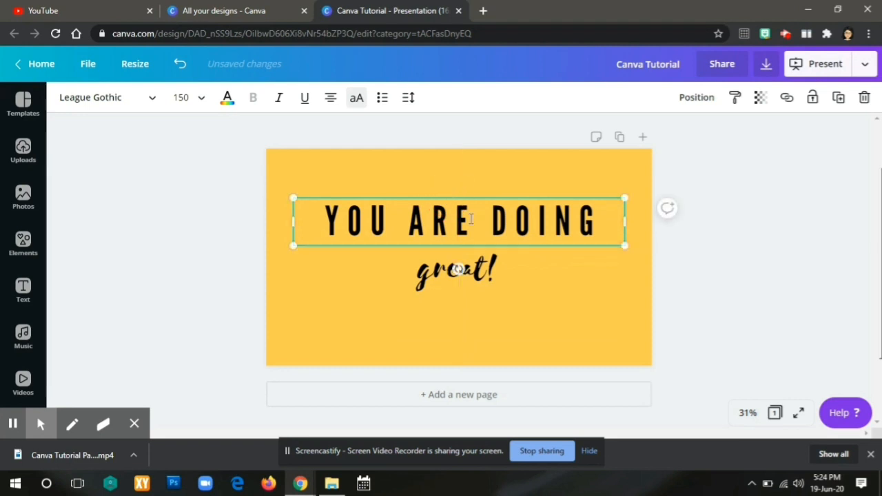
Set the font size of the "great!" text to 200.
click(484, 271)
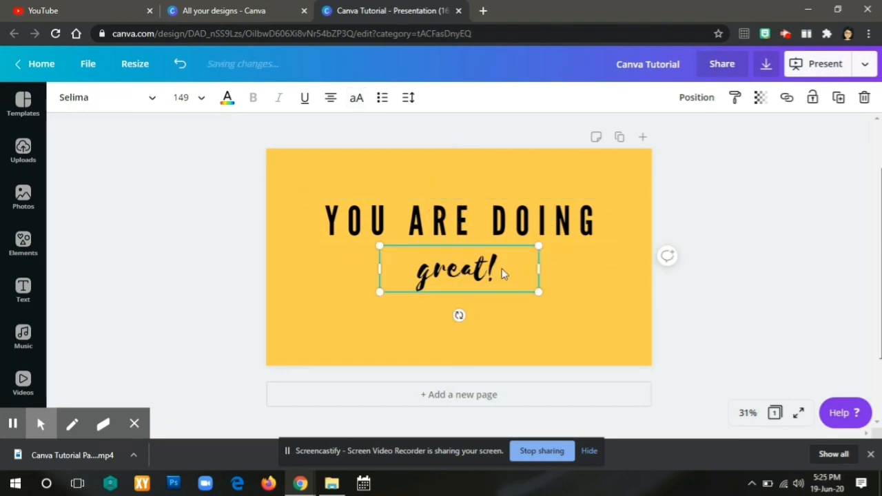
click(495, 271)
drag(501, 269, 420, 269)
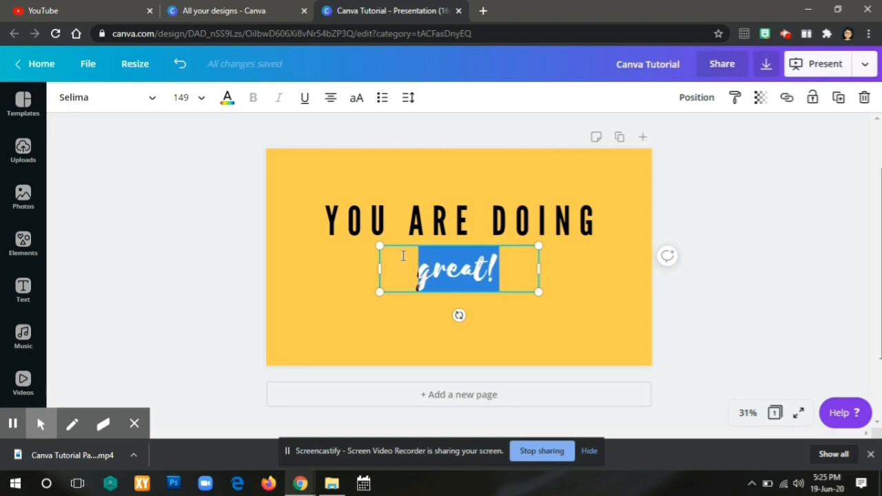
click(201, 102)
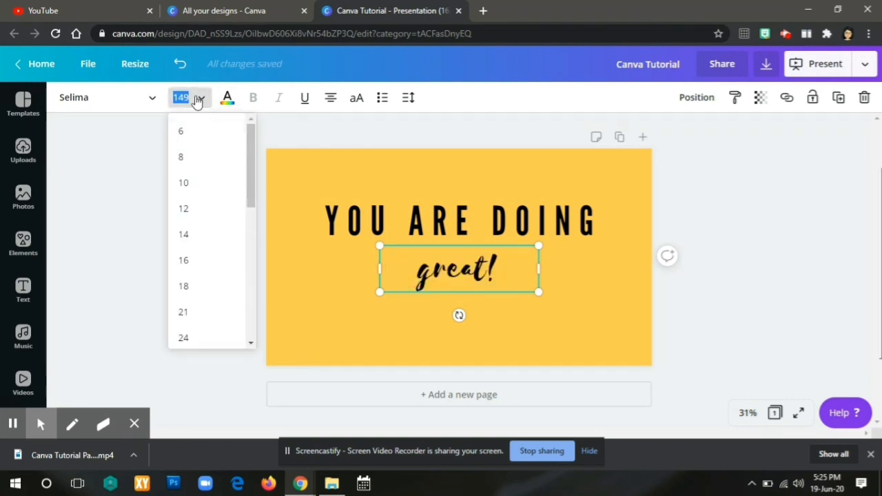
text(200)
key(Return)
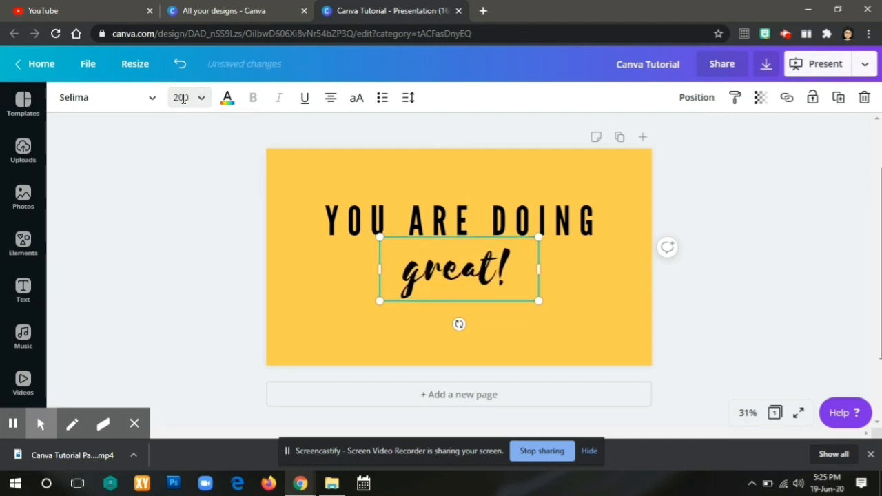
Set the font size of the "great!" text to 300.
click(193, 102)
key(BackSpace)
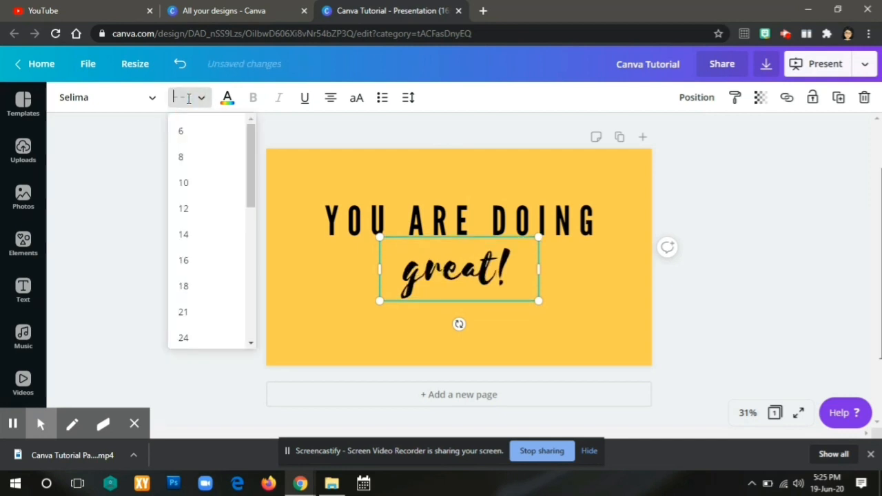
text(300)
key(Return)
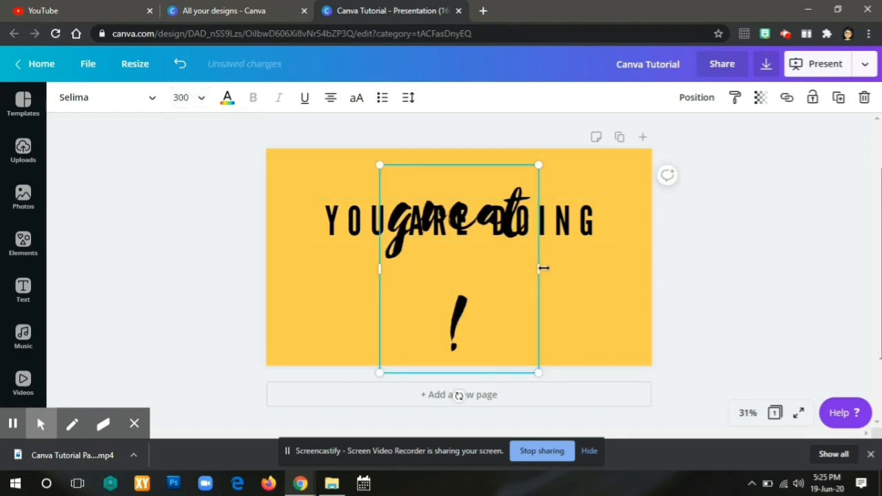
Widen the "great!" text box to fit the word on one line and centre it below "YOU ARE DOING".
drag(541, 271, 607, 271)
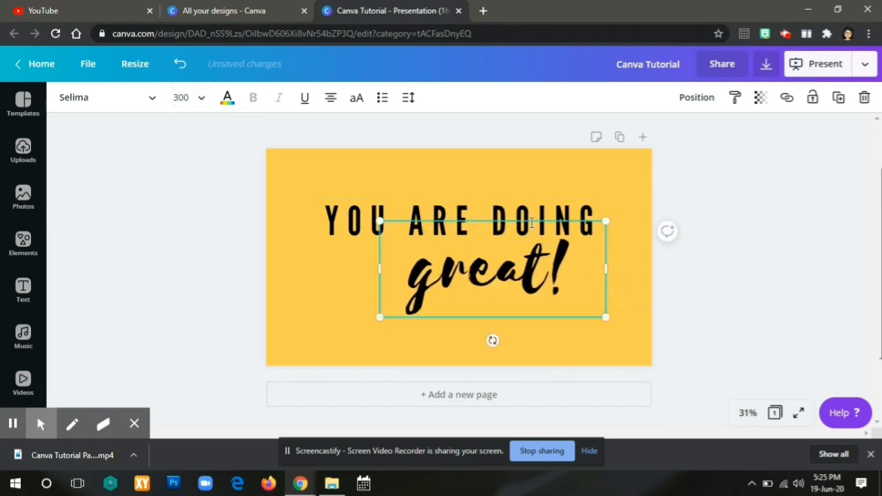
drag(532, 219, 498, 220)
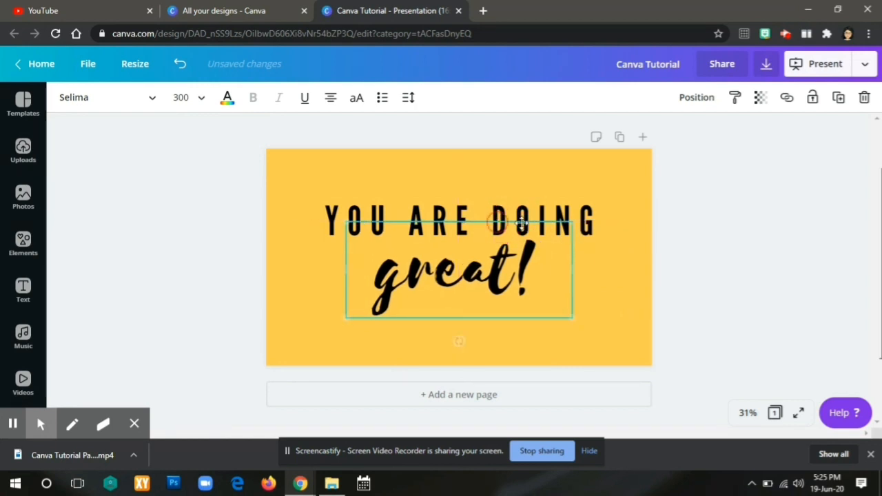
click(689, 311)
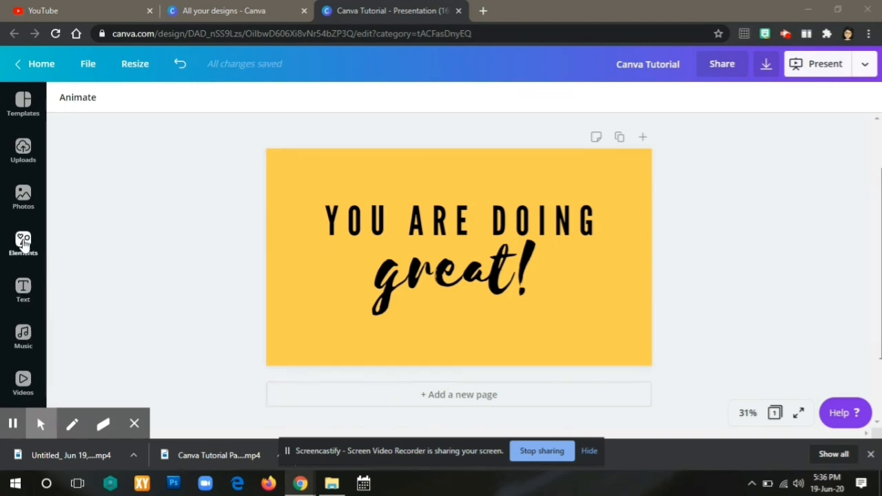
Look through the element categories, such as Frames, Stickers, Charts, Gradients and Lines.
click(23, 242)
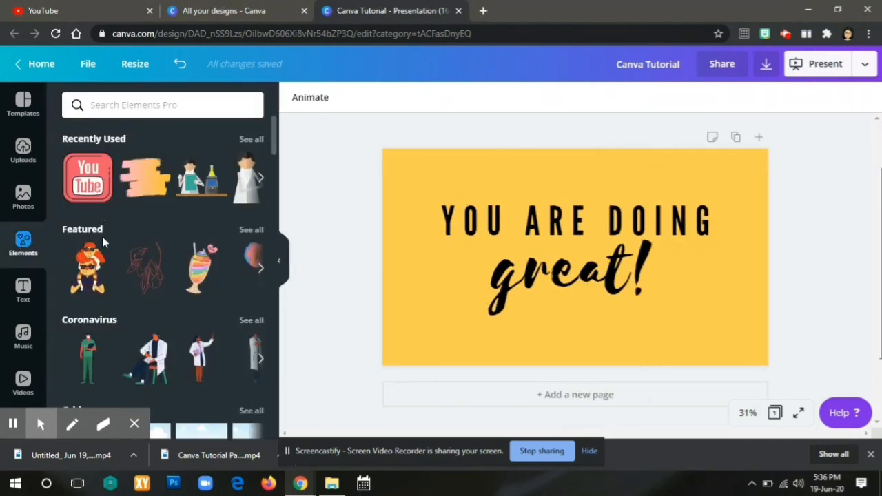
scroll(124, 186, down, 1)
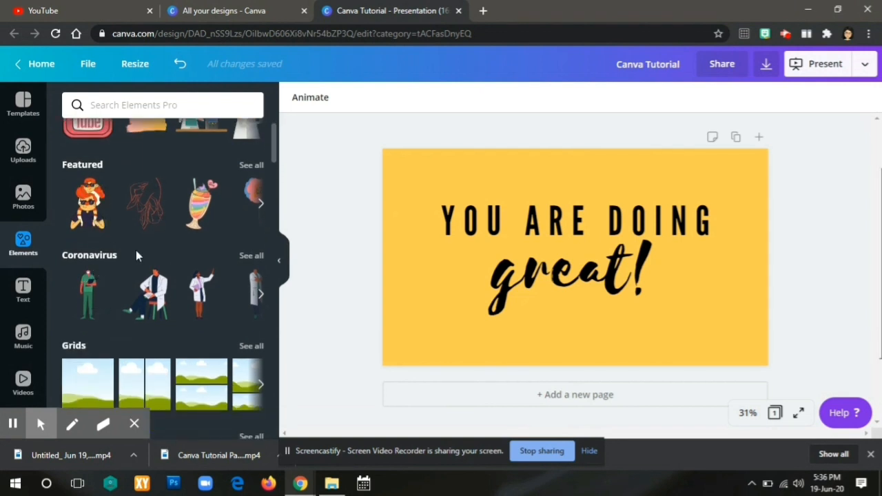
scroll(136, 256, down, 3)
scroll(124, 248, down, 2)
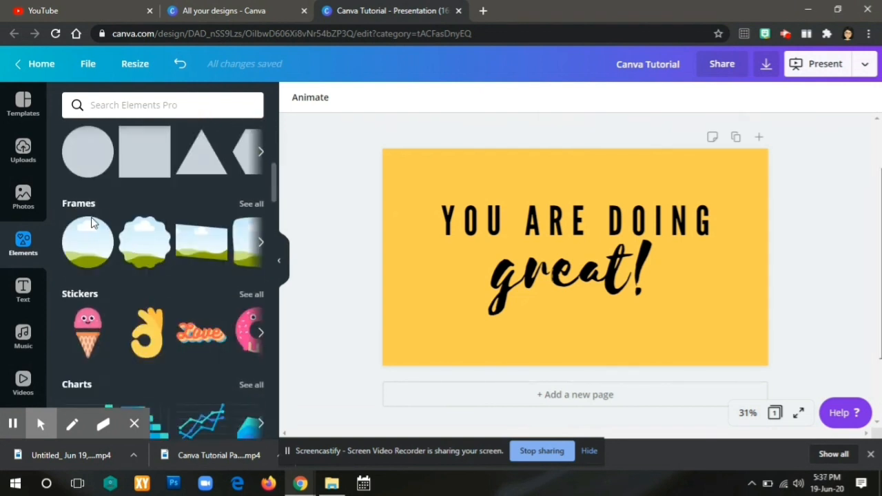
scroll(93, 238, down, 2)
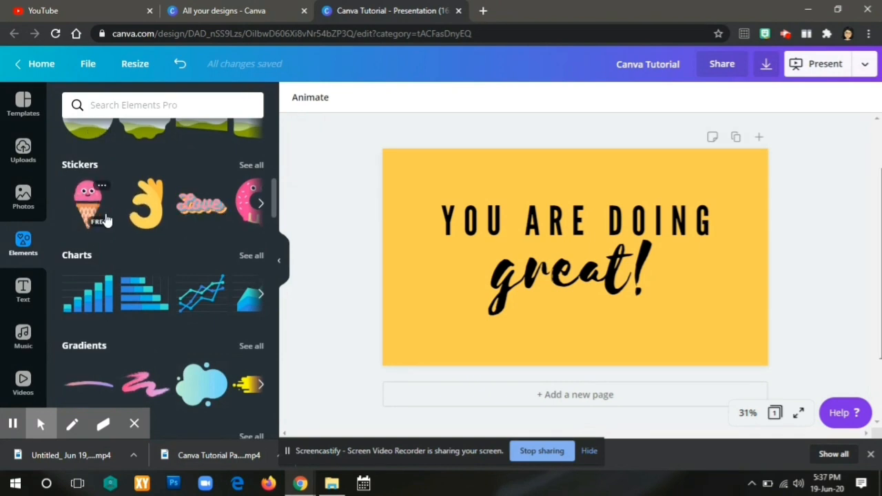
scroll(89, 234, down, 1)
scroll(94, 290, down, 4)
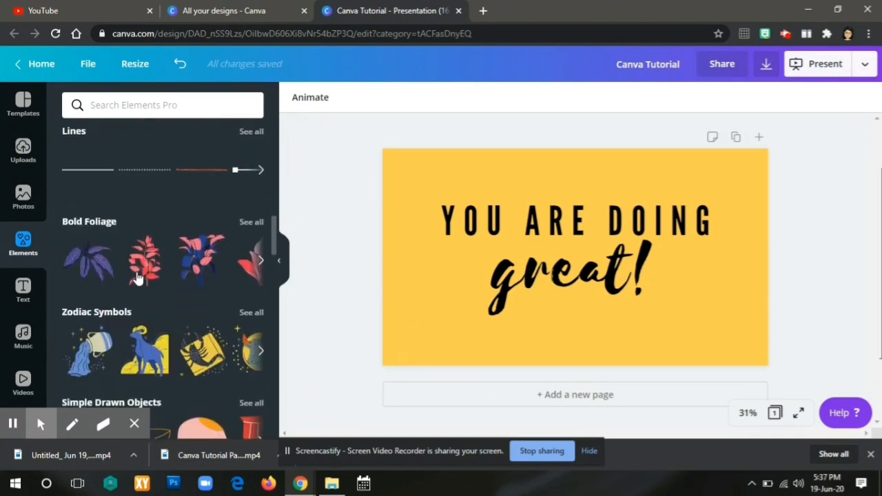
scroll(138, 275, up, 7)
scroll(137, 276, up, 5)
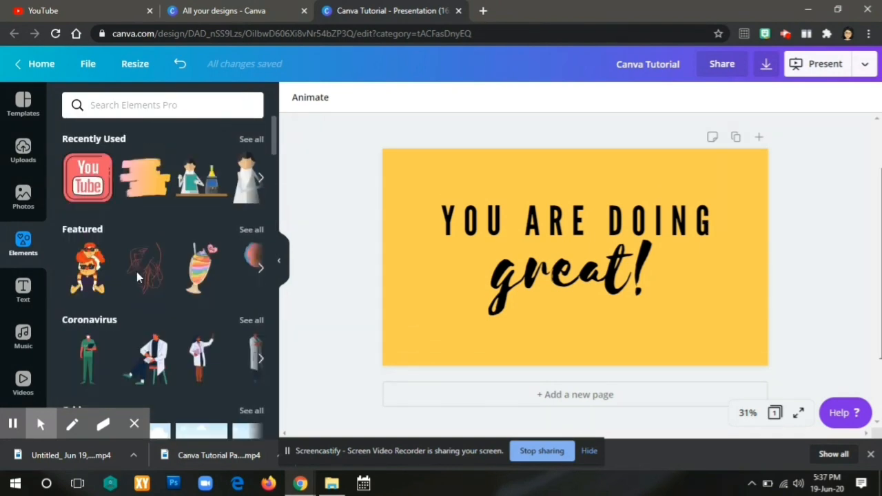
scroll(137, 276, down, 5)
scroll(137, 276, down, 5)
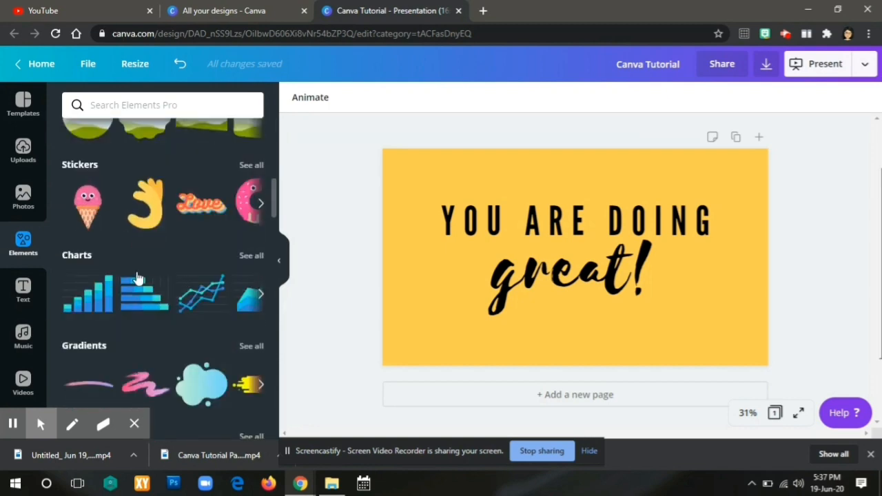
scroll(137, 277, up, 1)
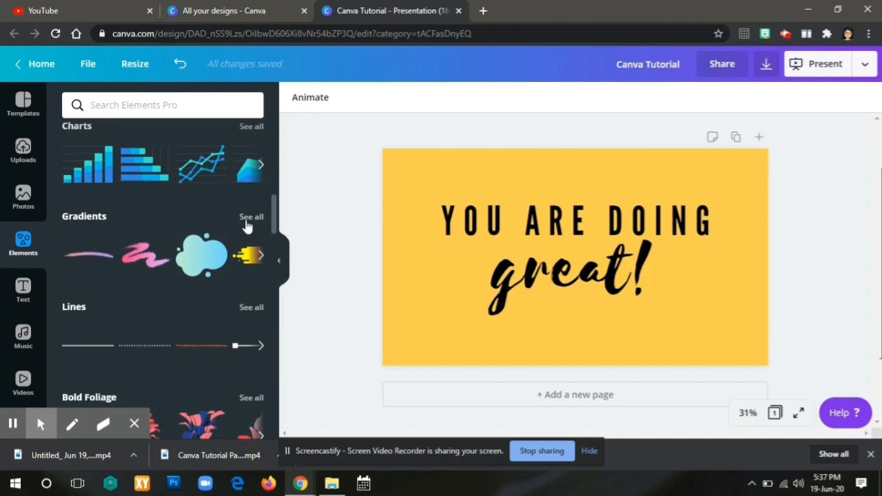
Add the blue-to-pink curved blob from the full Gradients collection to the page.
click(247, 226)
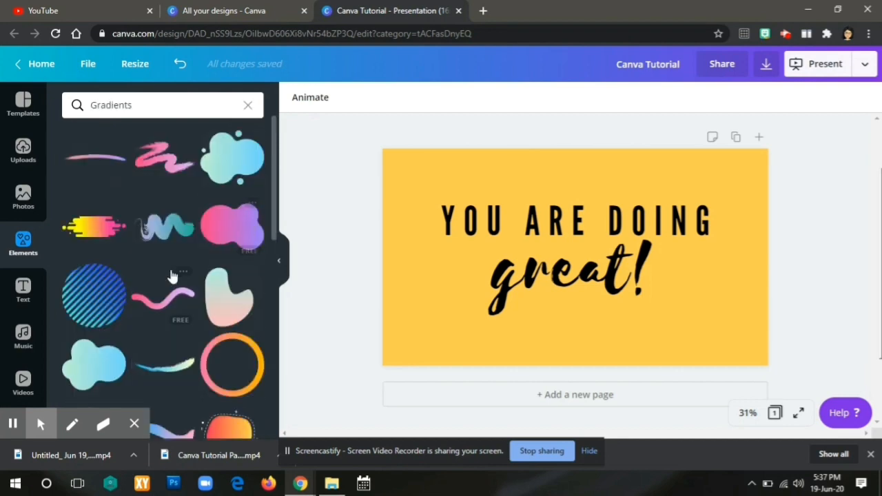
scroll(176, 272, down, 4)
scroll(176, 271, down, 8)
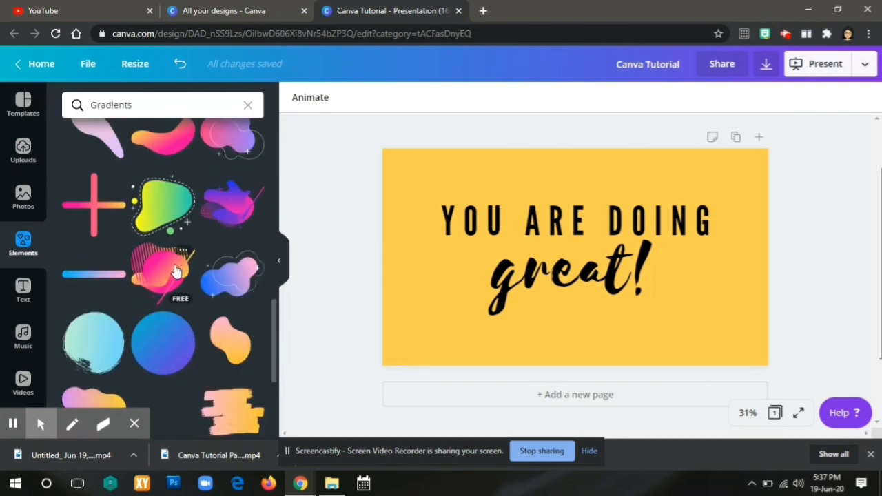
scroll(176, 271, up, 6)
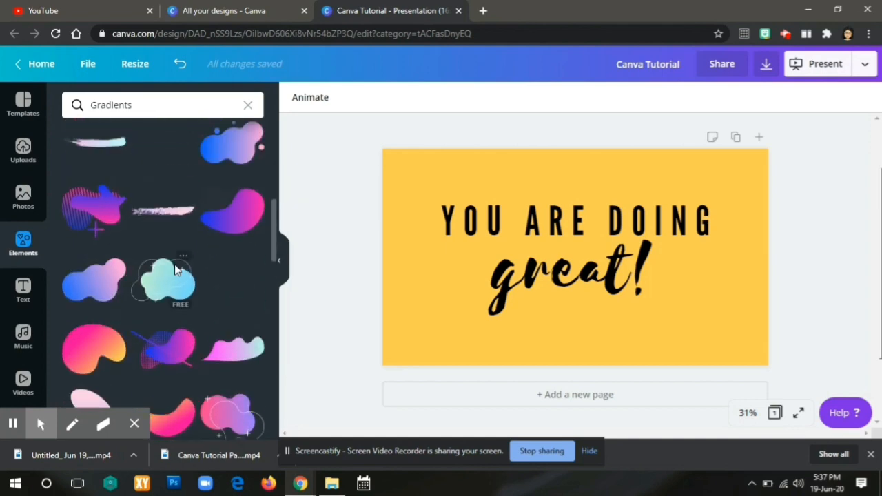
scroll(177, 270, up, 1)
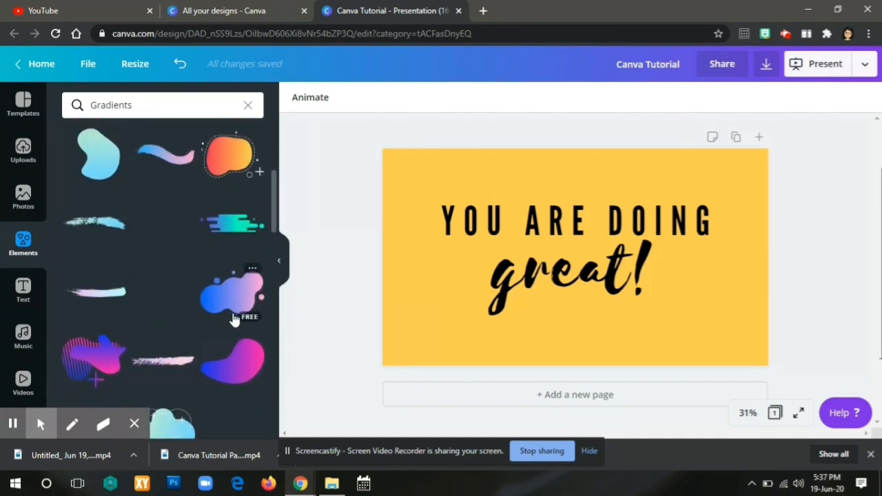
scroll(200, 286, down, 4)
scroll(200, 282, down, 4)
scroll(201, 282, down, 2)
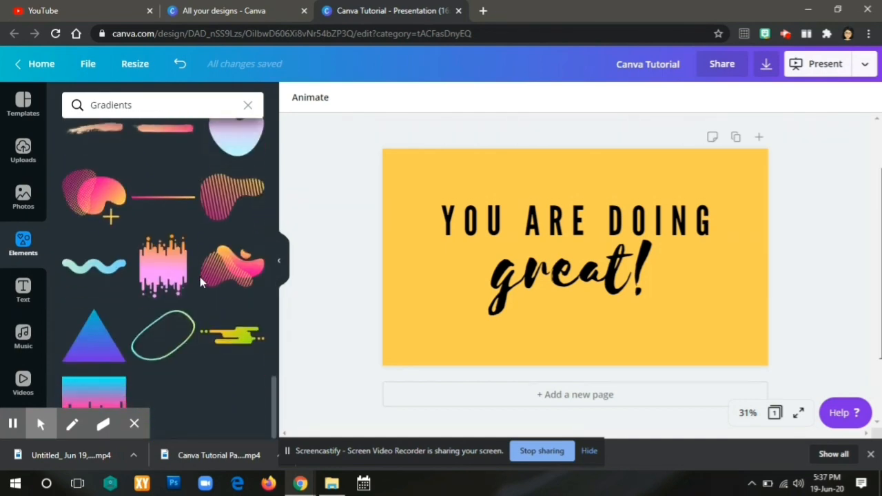
scroll(240, 280, up, 10)
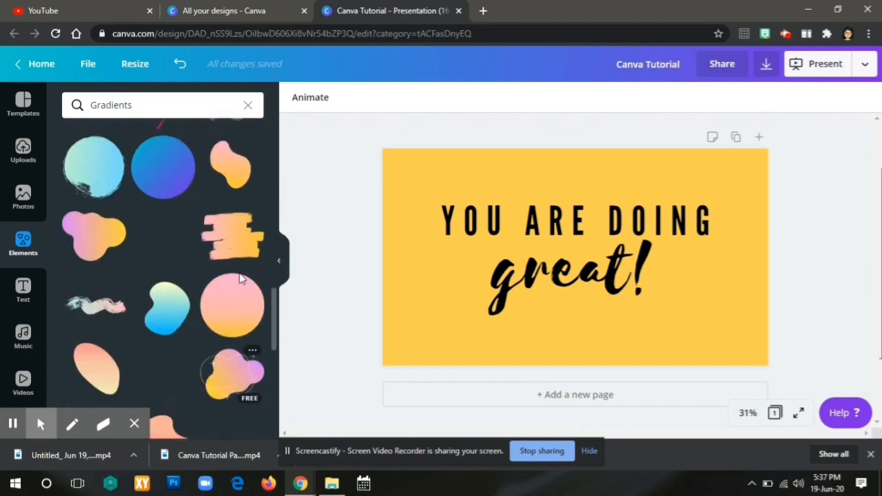
scroll(239, 279, up, 5)
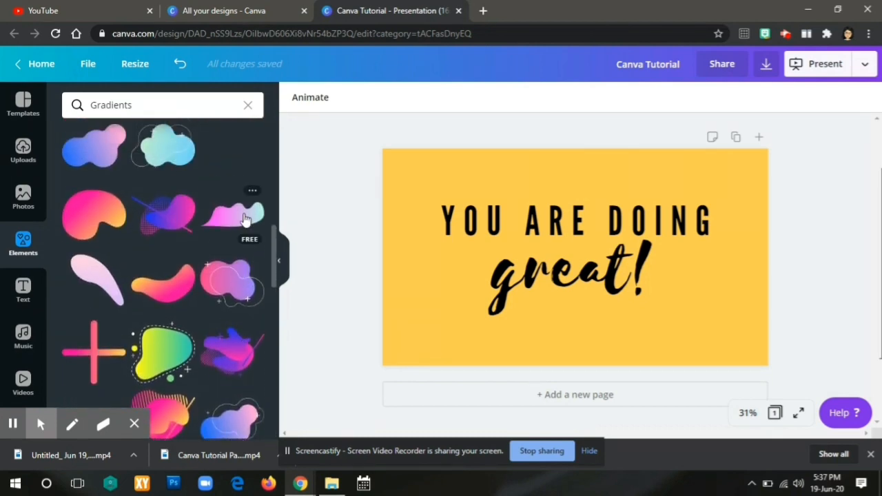
scroll(243, 275, up, 3)
click(238, 257)
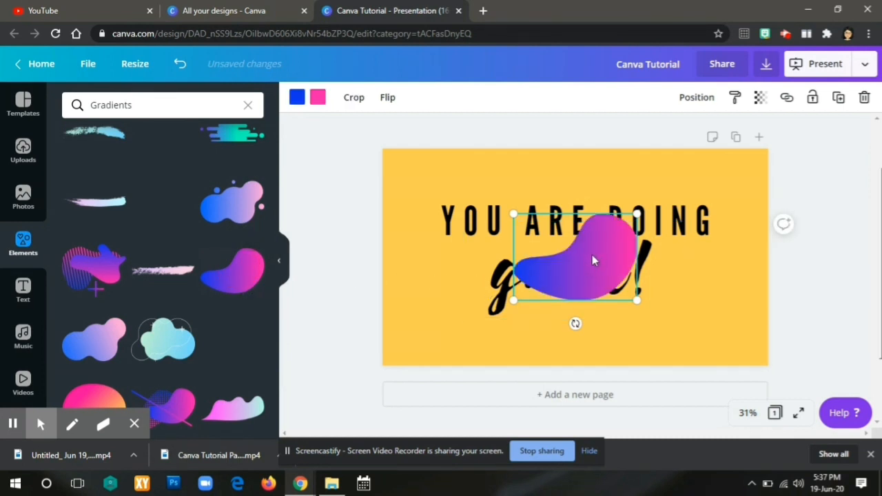
Move the gradient blob over the first part of the text and send it to the back, behind both lines.
drag(594, 245, 535, 242)
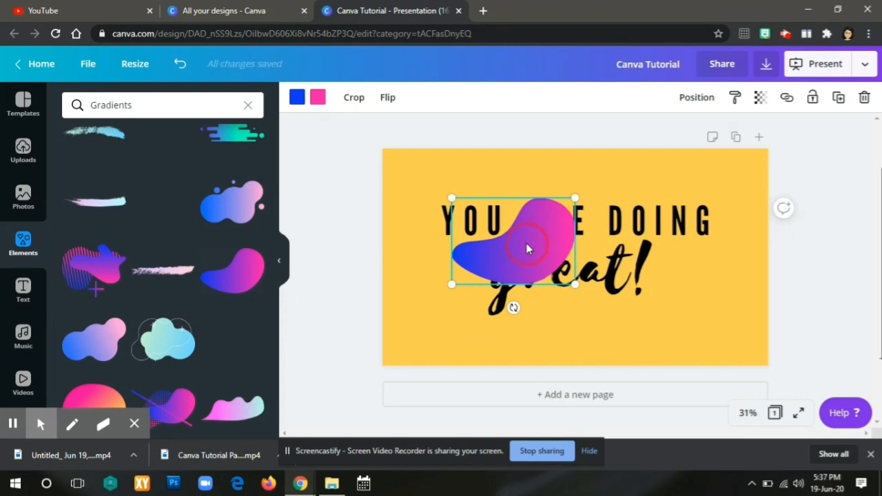
right_click(526, 249)
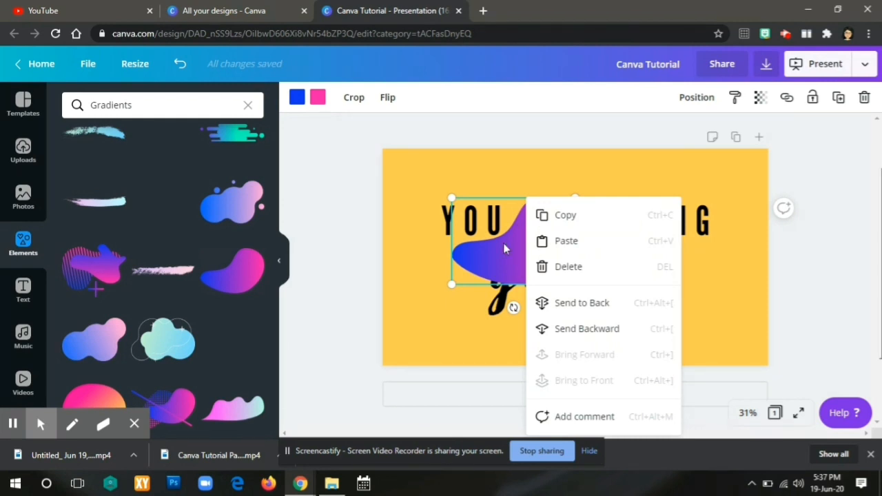
click(562, 304)
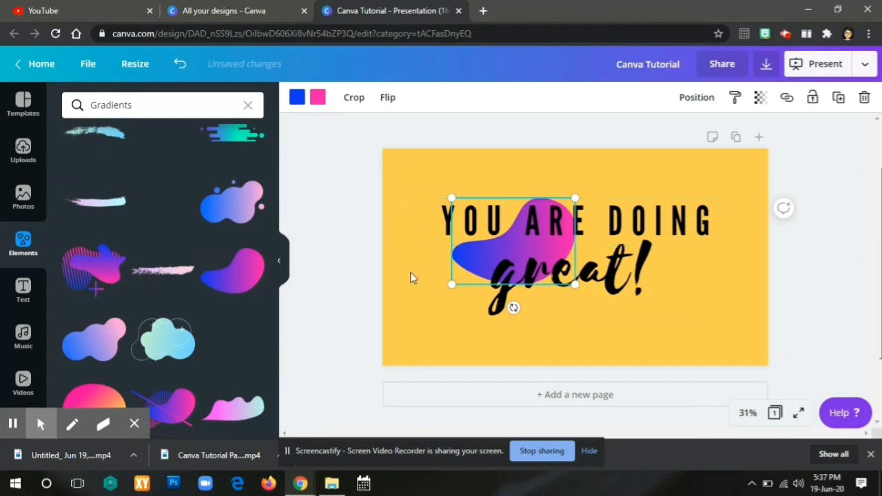
click(410, 293)
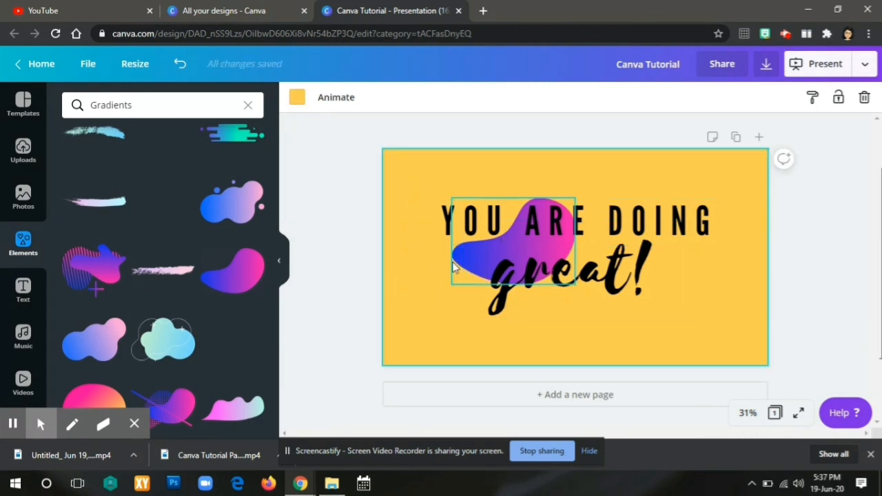
Enlarge the gradient blob proportionally to about 1,036 by 727 behind the text.
click(454, 268)
drag(574, 284, 651, 352)
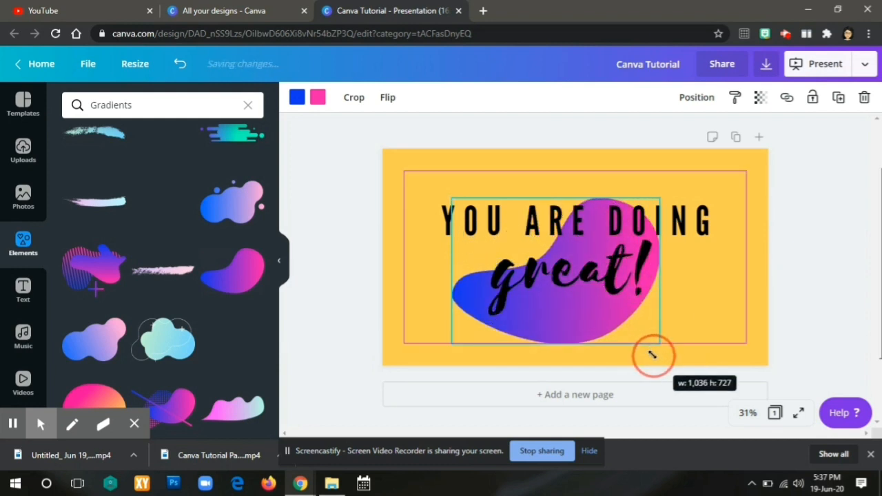
click(573, 321)
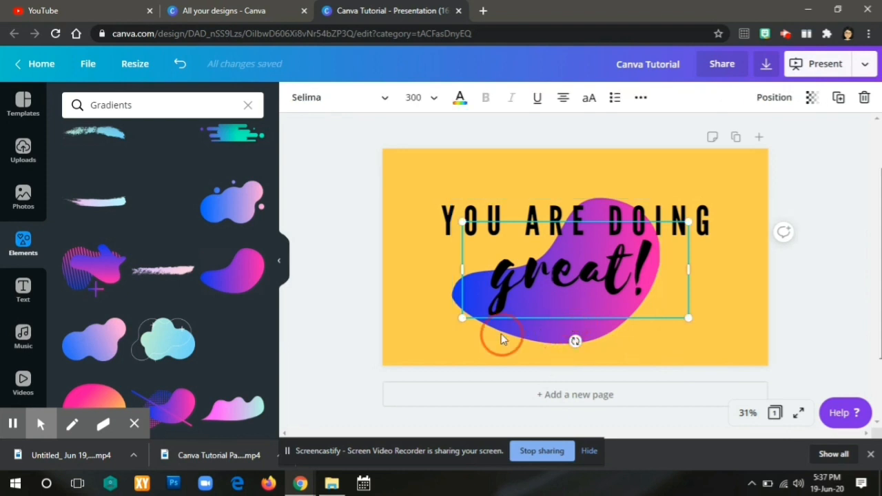
click(447, 331)
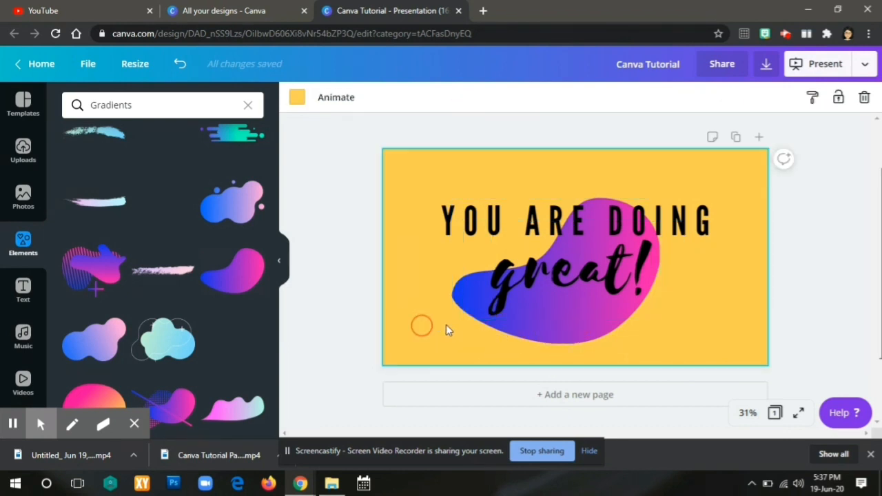
Move the enlarged gradient blob up and slightly right to sit behind the middle of the text, and collapse the elements list.
click(528, 344)
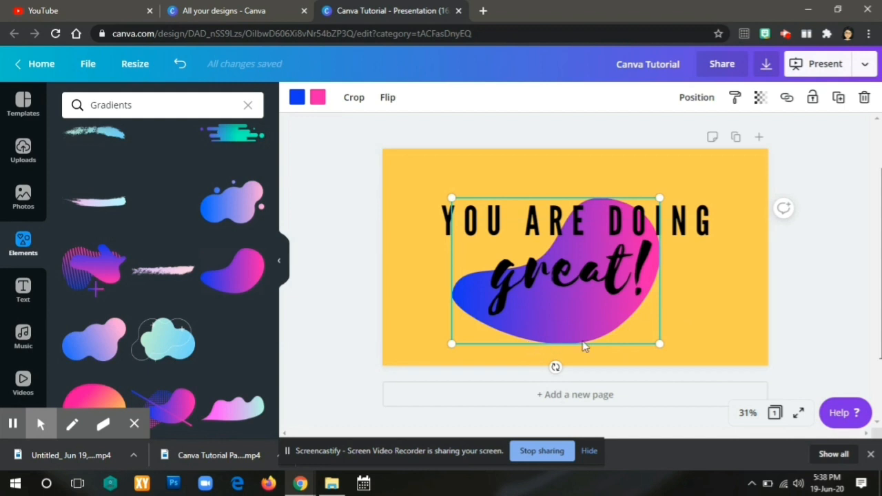
click(598, 316)
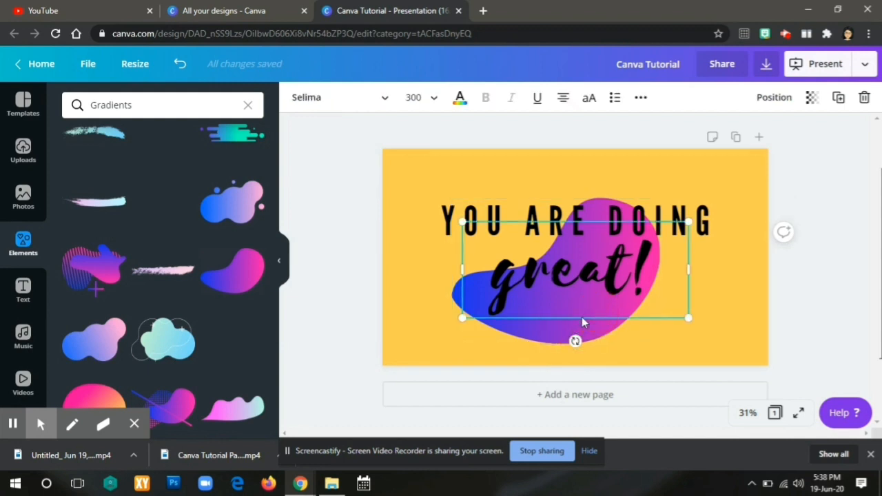
click(431, 338)
click(499, 344)
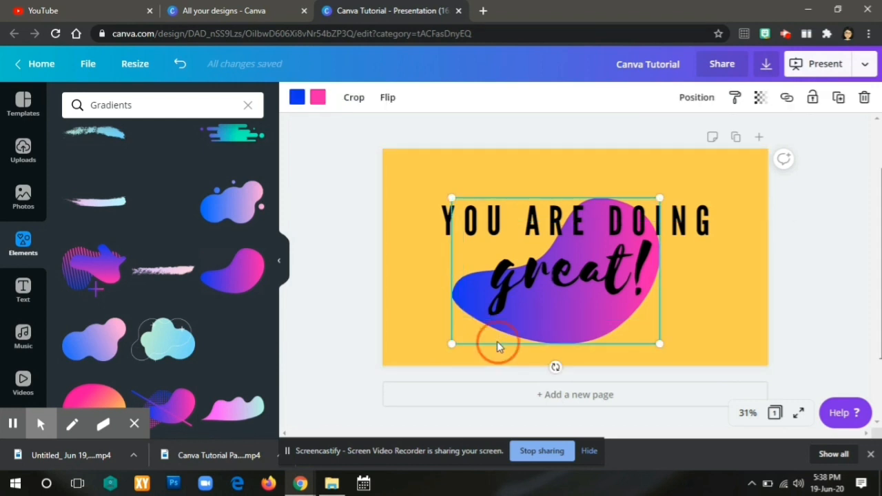
drag(499, 334, 493, 311)
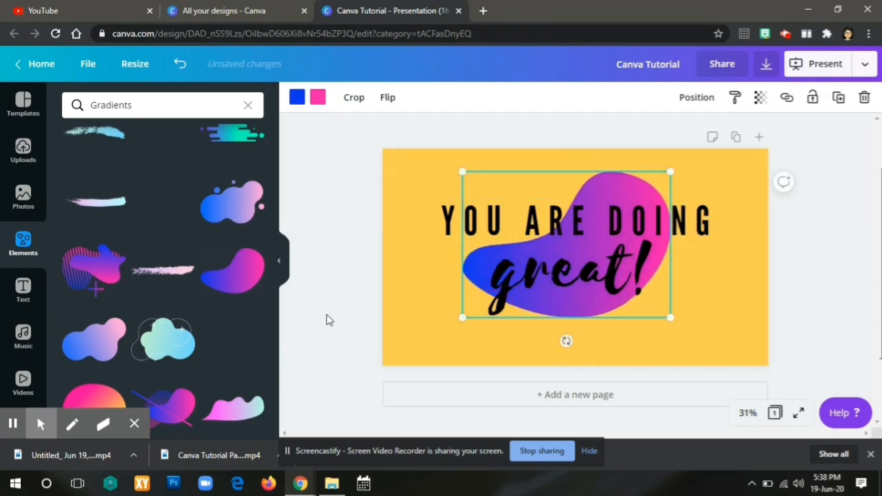
click(328, 320)
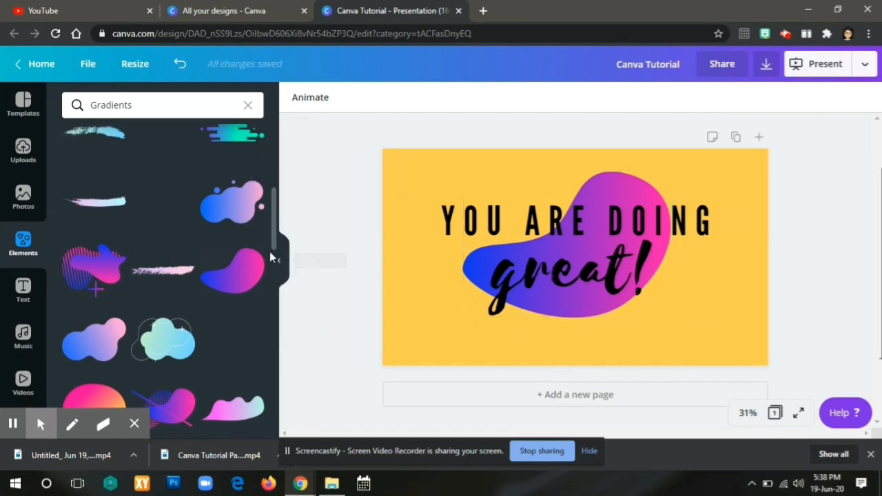
click(280, 269)
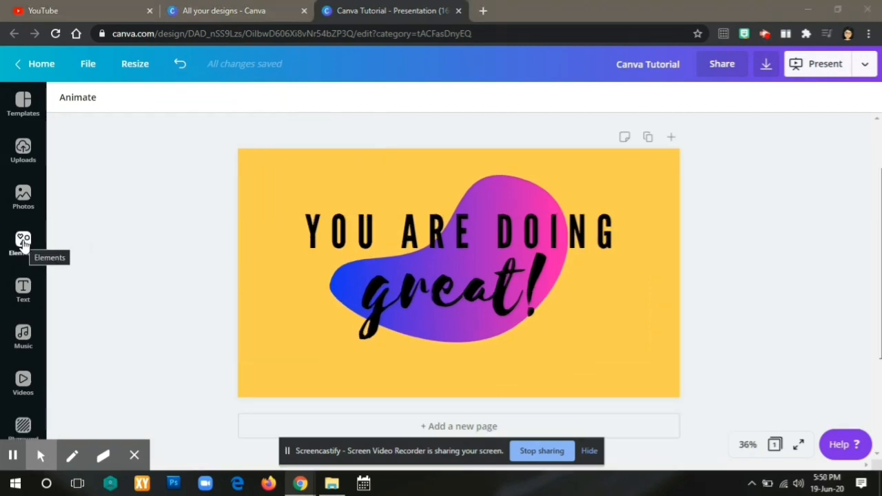
Open the full Shape stickers collection from the Stickers category of the elements library.
click(23, 240)
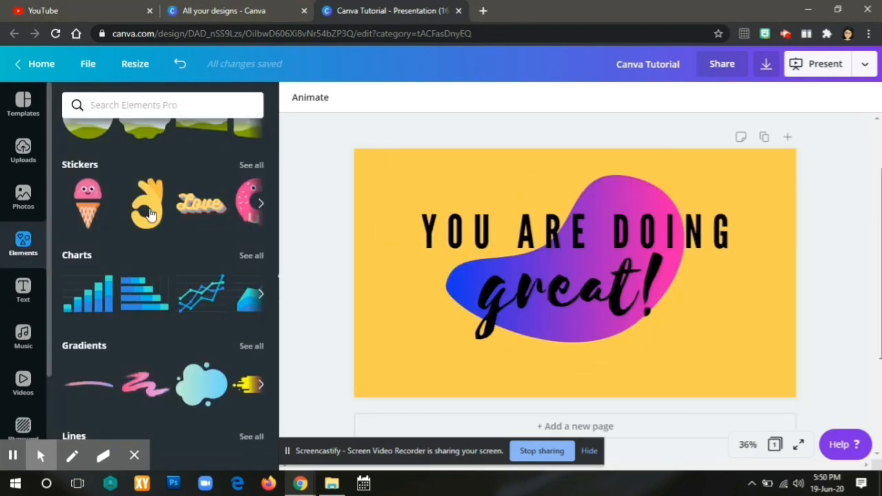
scroll(197, 253, up, 1)
scroll(197, 253, down, 3)
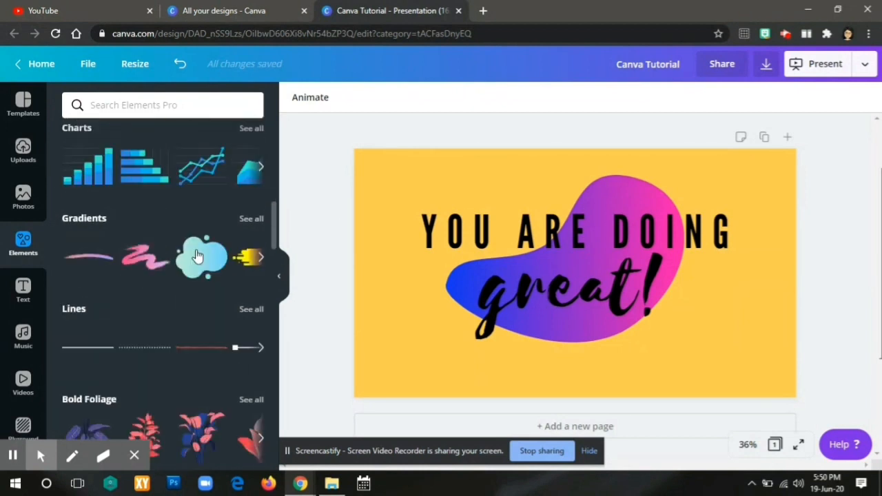
scroll(197, 255, up, 2)
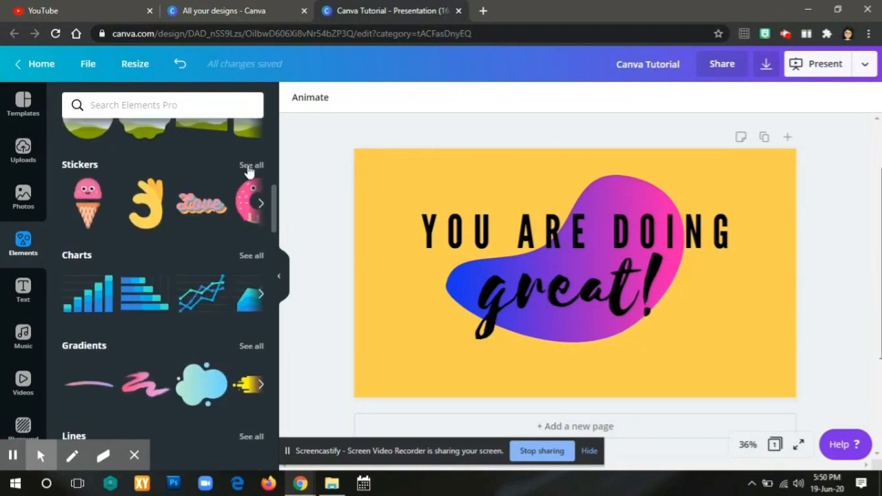
click(250, 166)
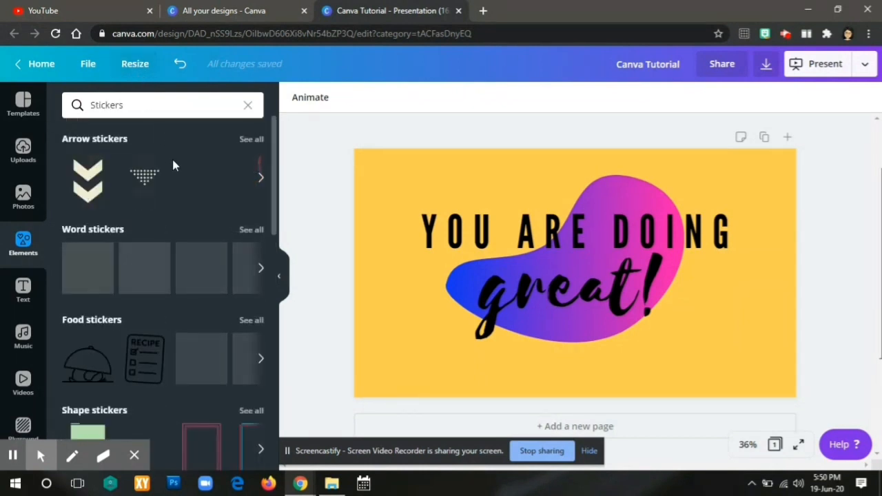
scroll(181, 221, down, 2)
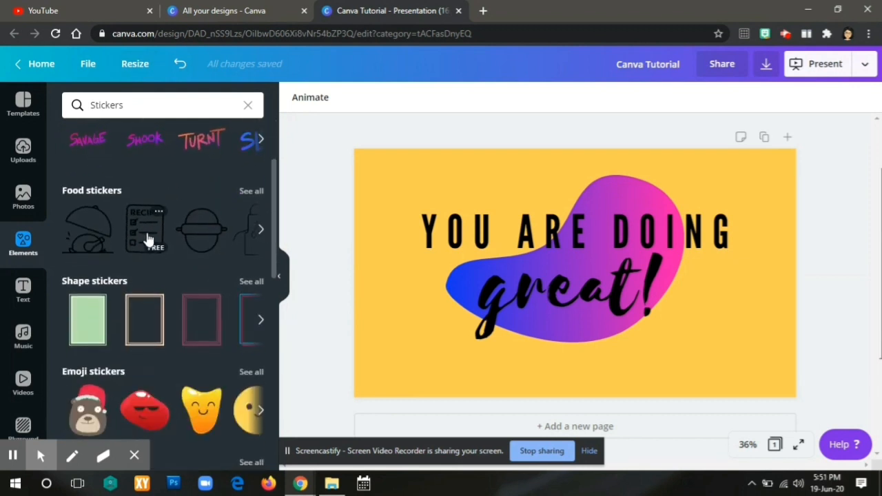
scroll(134, 251, down, 1)
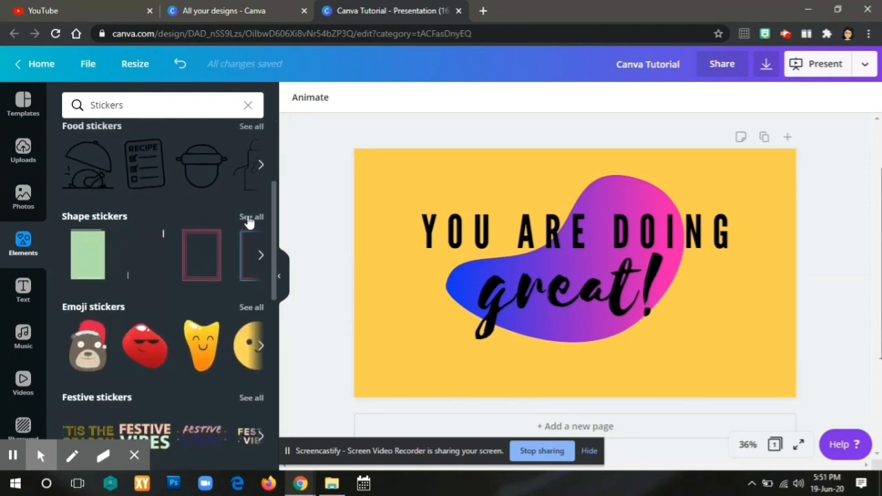
click(249, 219)
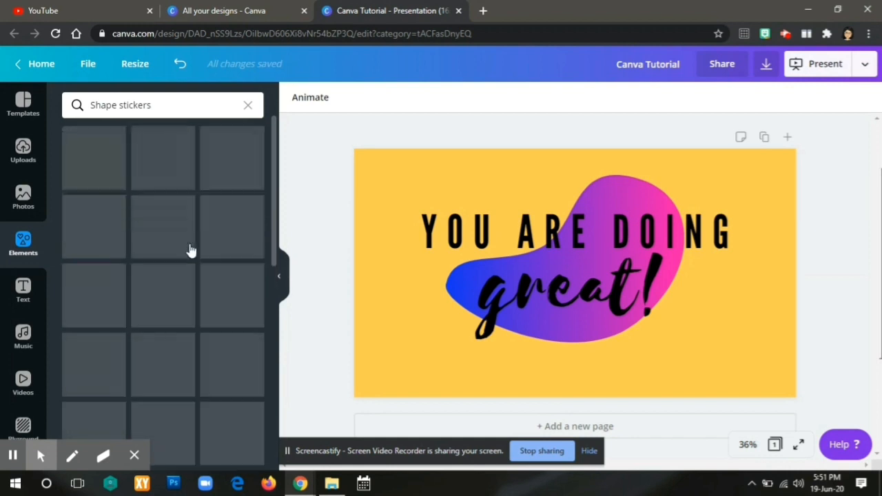
Add the rough hand-drawn white rectangular frame with crossing corners from the shape stickers to the page.
scroll(186, 241, down, 3)
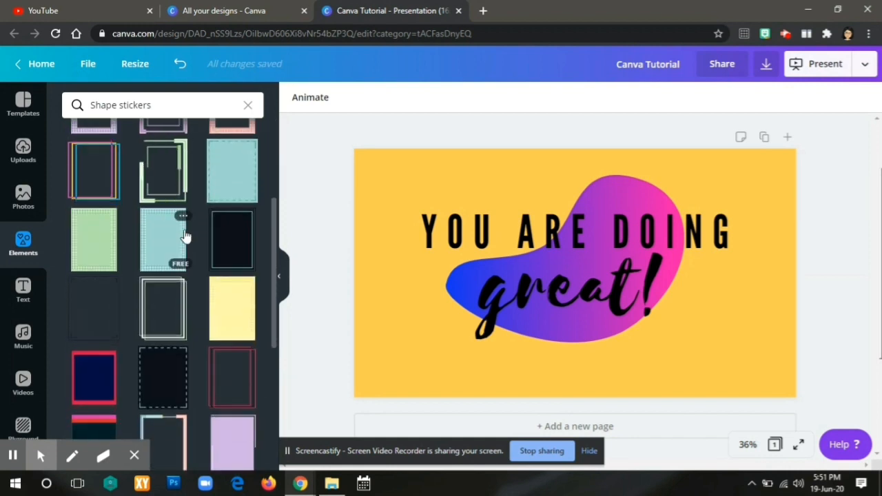
scroll(185, 236, down, 10)
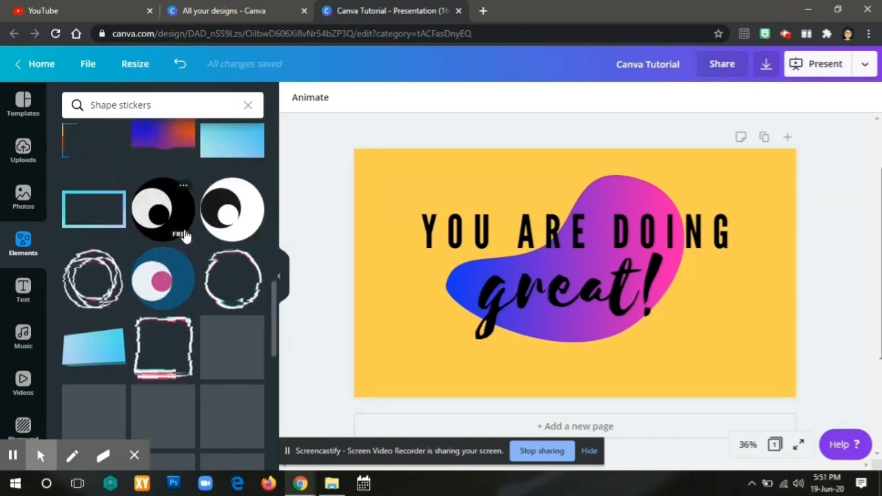
scroll(185, 236, down, 8)
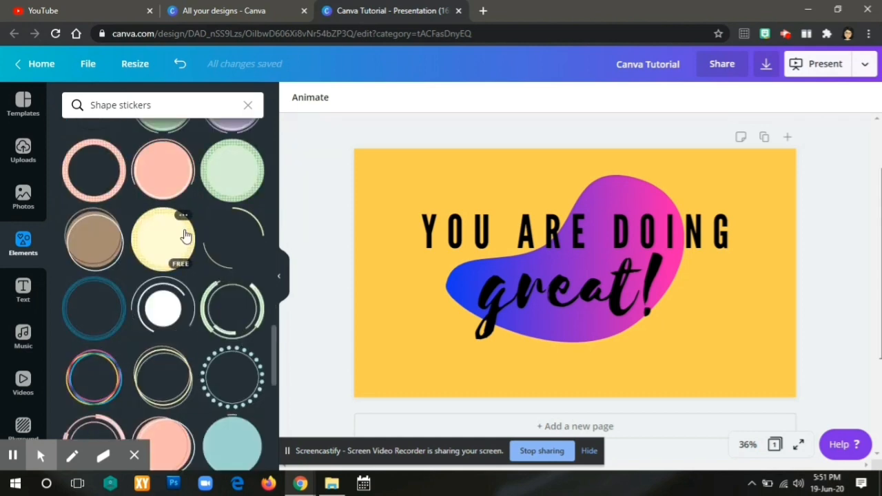
scroll(185, 237, down, 10)
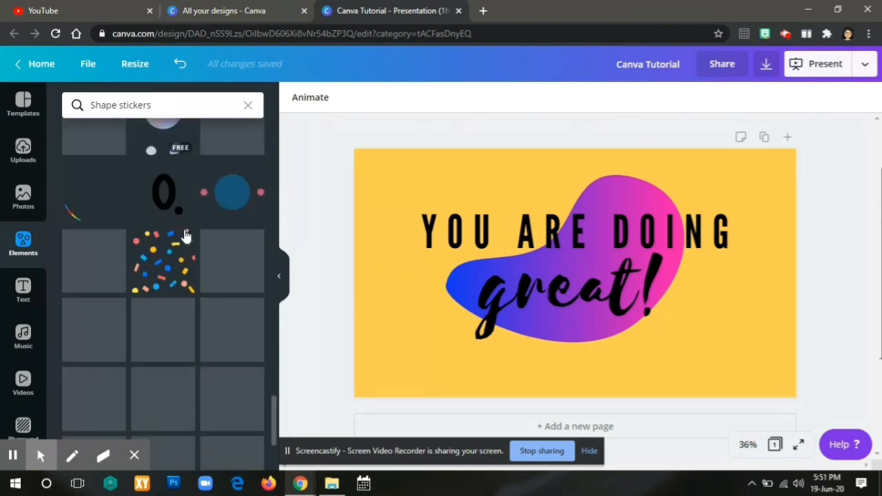
scroll(185, 237, down, 10)
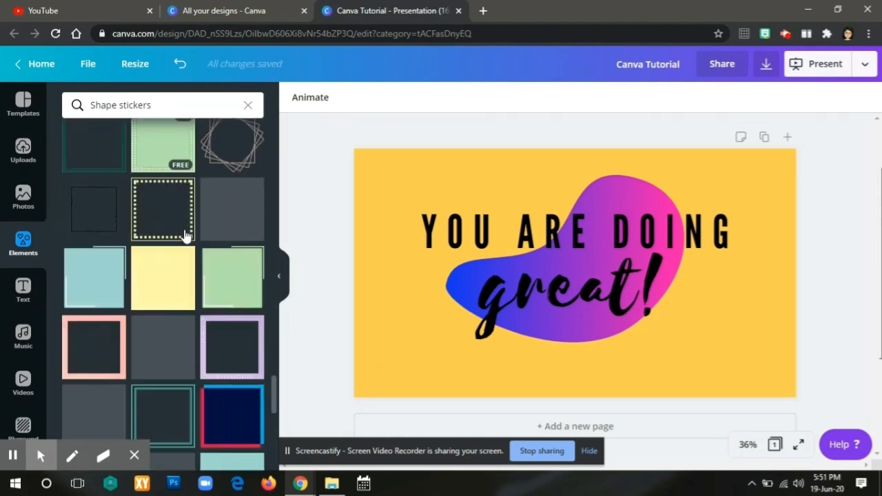
scroll(185, 237, down, 10)
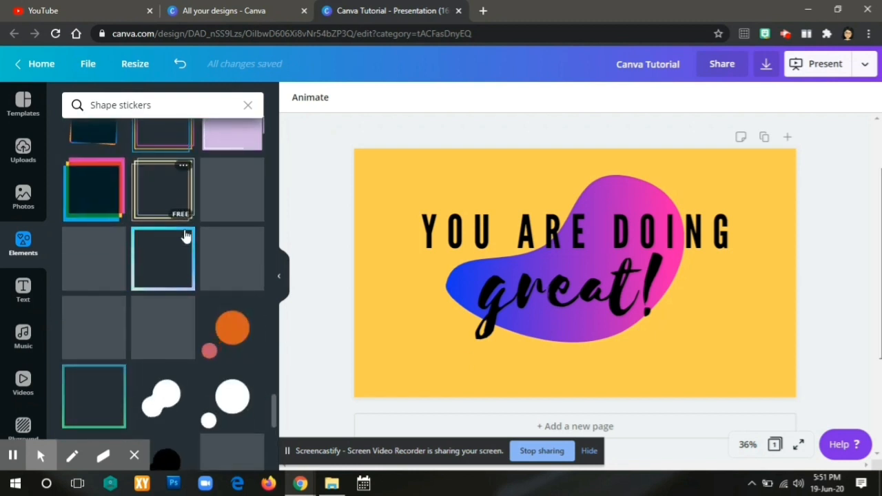
scroll(185, 236, down, 10)
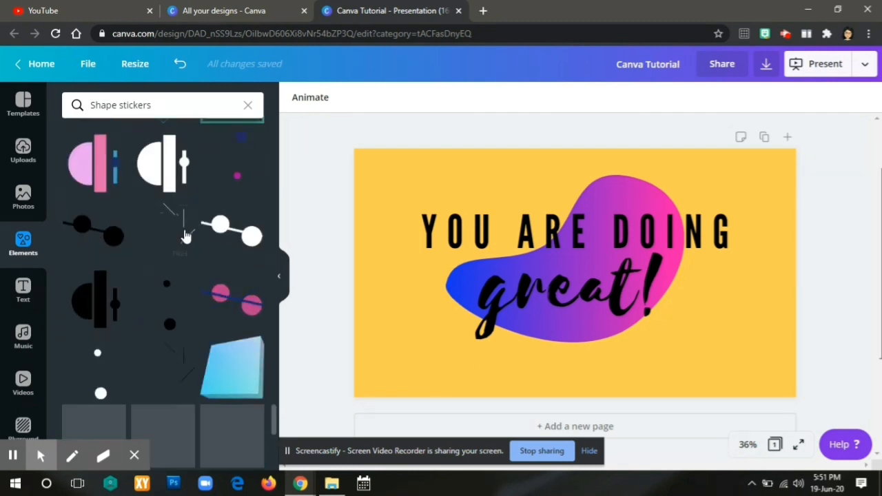
scroll(184, 236, down, 5)
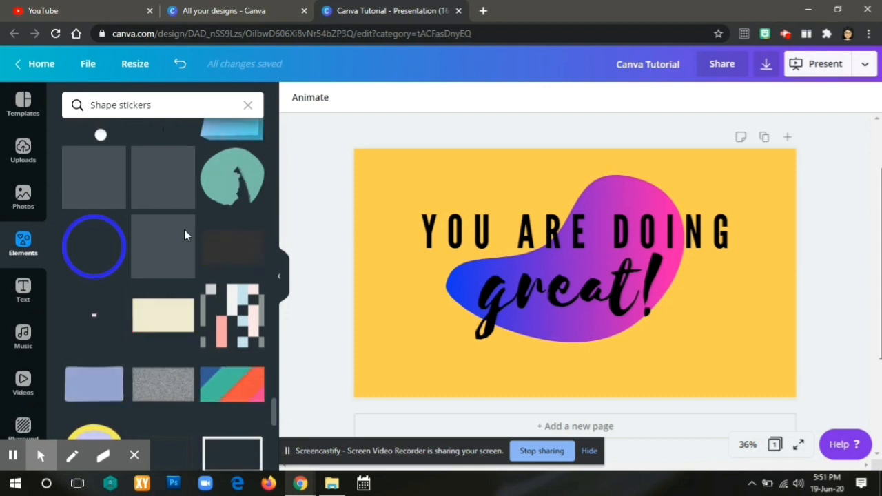
scroll(185, 236, down, 5)
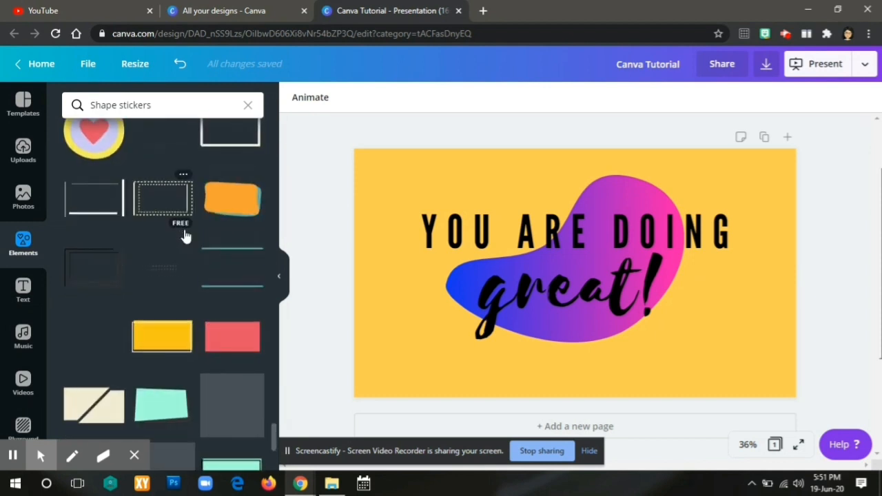
scroll(184, 237, down, 10)
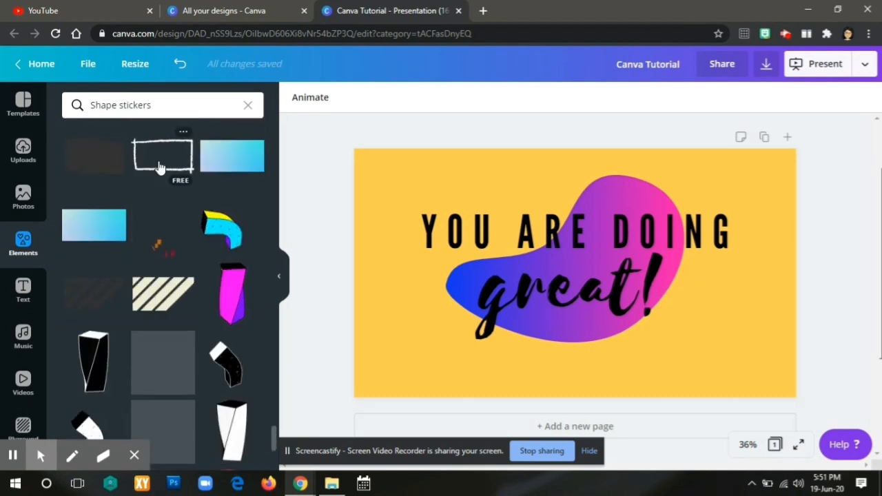
click(162, 163)
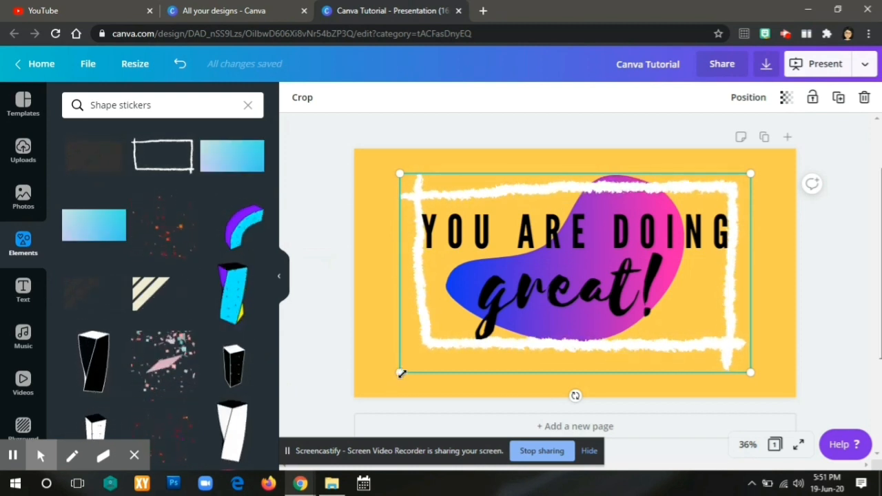
Enlarge the white frame to nearly fill the page around the text, move it slightly up, and collapse the elements list.
drag(401, 373, 357, 394)
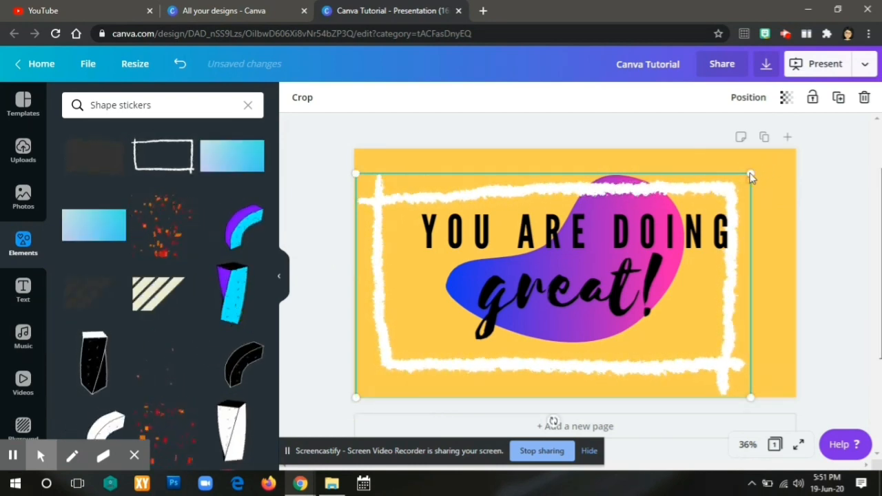
drag(751, 178, 737, 192)
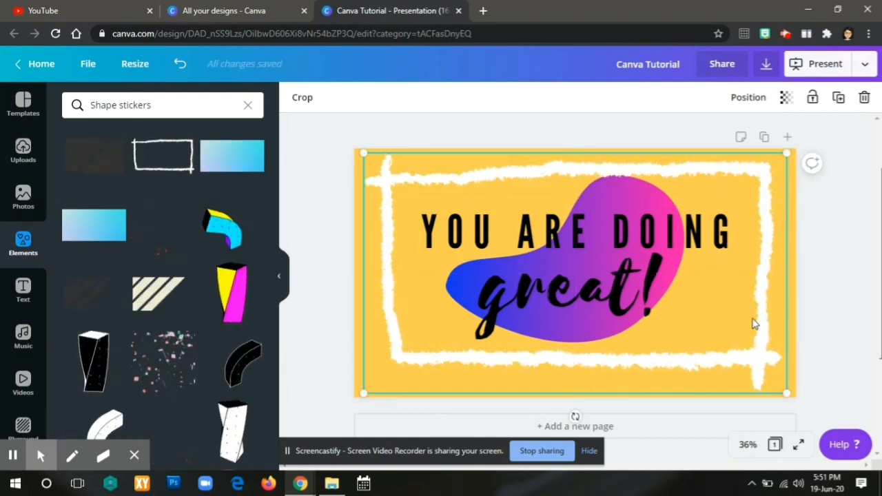
drag(744, 354, 744, 339)
click(304, 294)
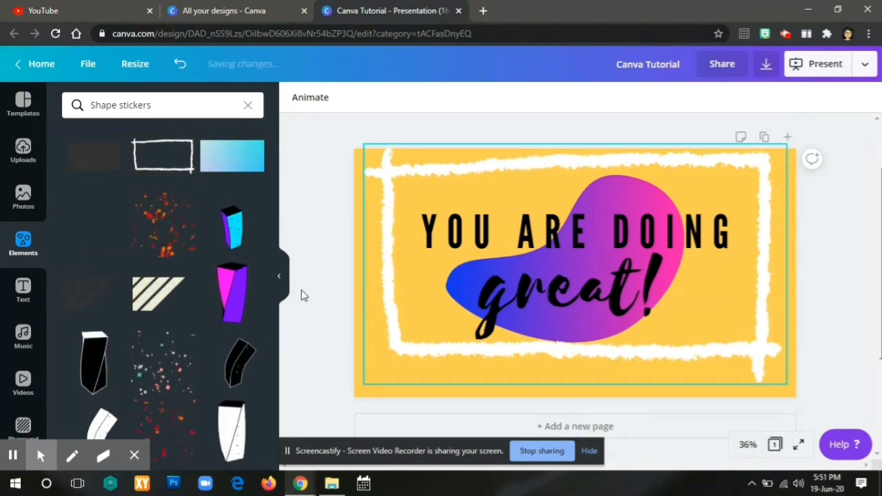
click(281, 279)
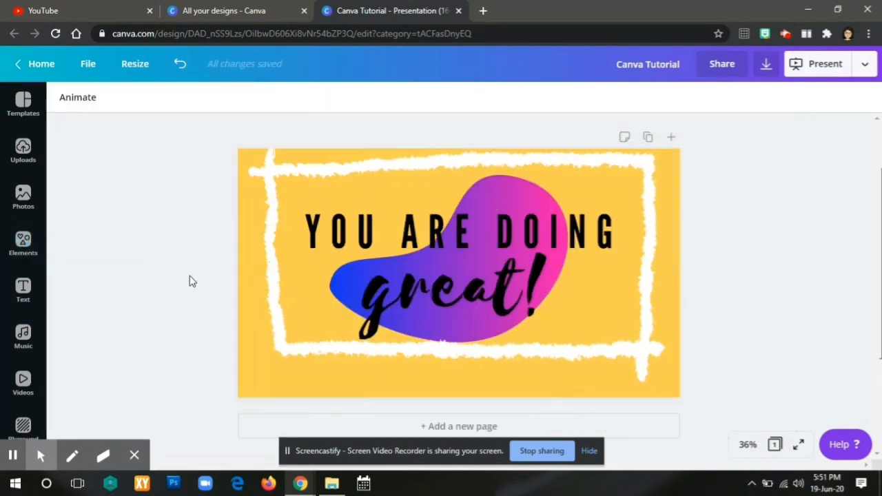
Search the elements library for "smileys" using the recent search.
click(23, 243)
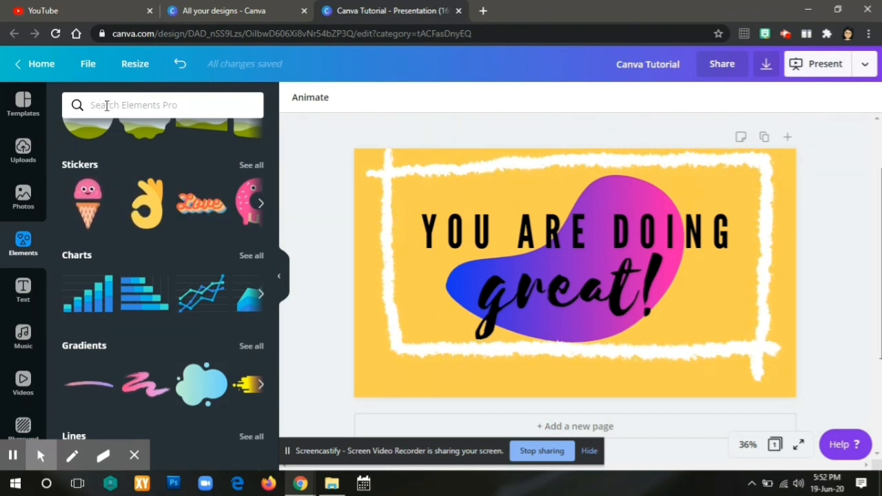
click(107, 105)
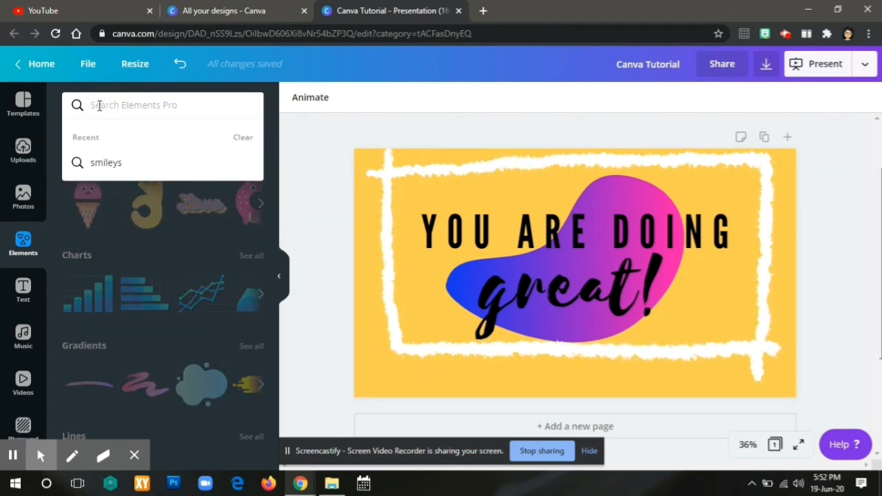
click(115, 162)
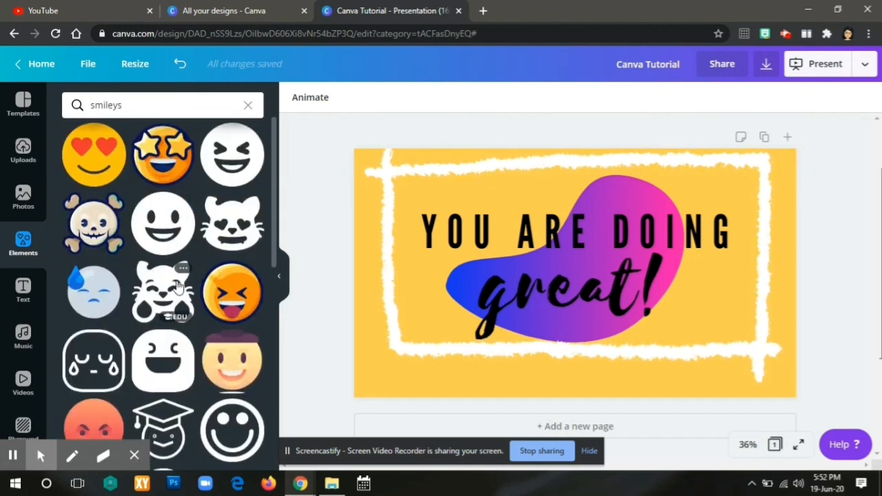
Add the smiling face surrounded by three red hearts from the smileys results to the page.
scroll(190, 269, down, 10)
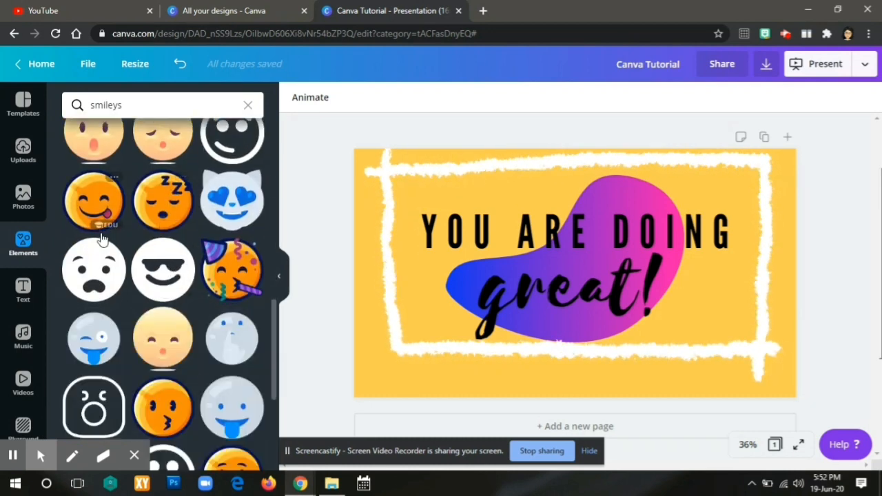
scroll(165, 288, down, 15)
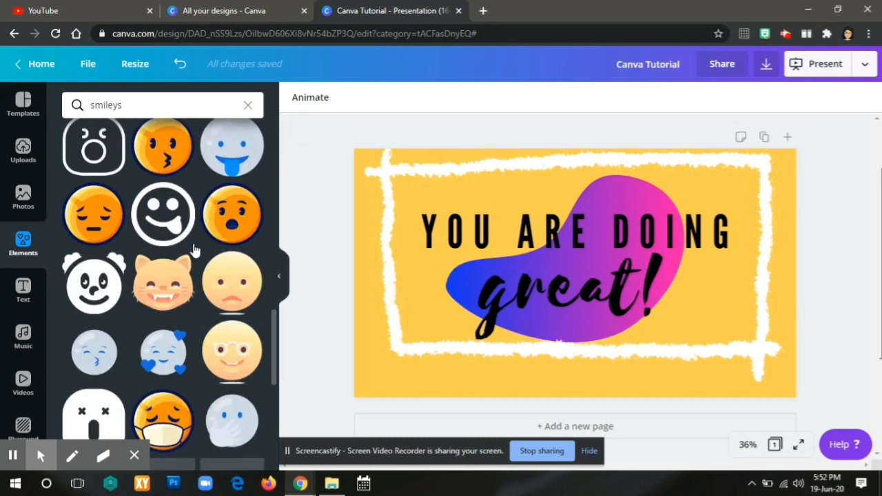
scroll(195, 250, down, 10)
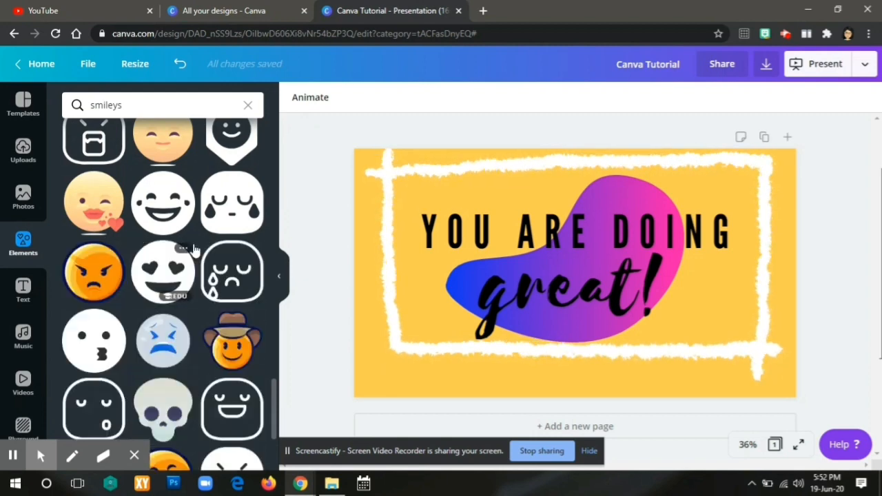
scroll(195, 250, down, 10)
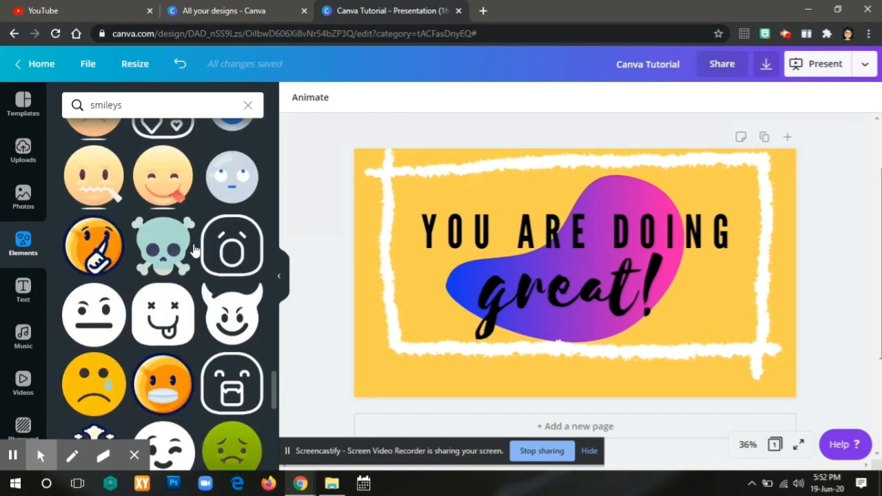
scroll(195, 250, down, 10)
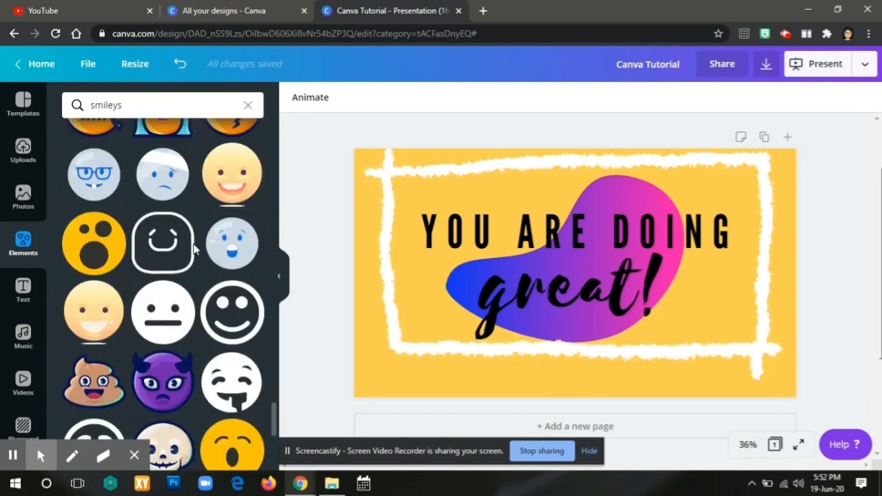
scroll(195, 250, down, 8)
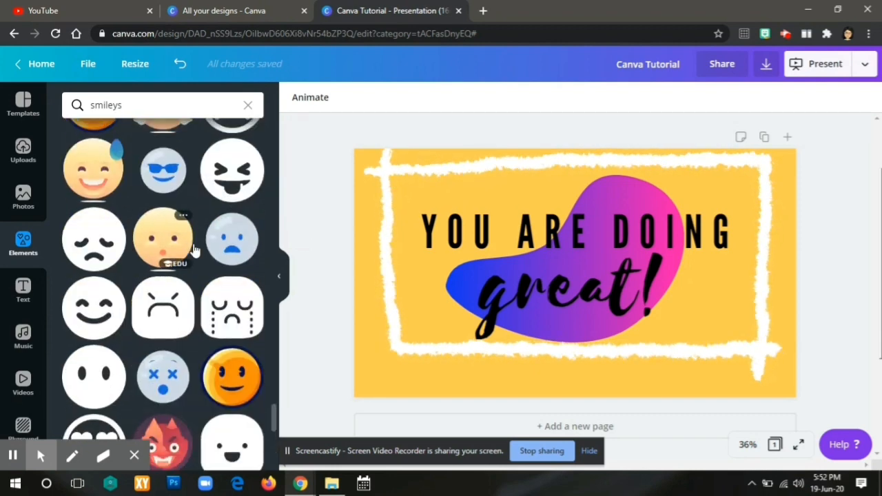
scroll(194, 249, down, 15)
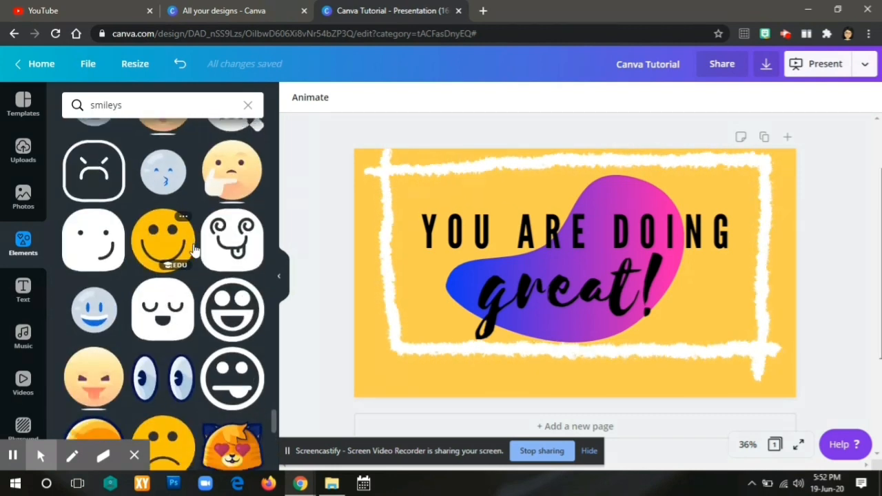
scroll(194, 250, down, 15)
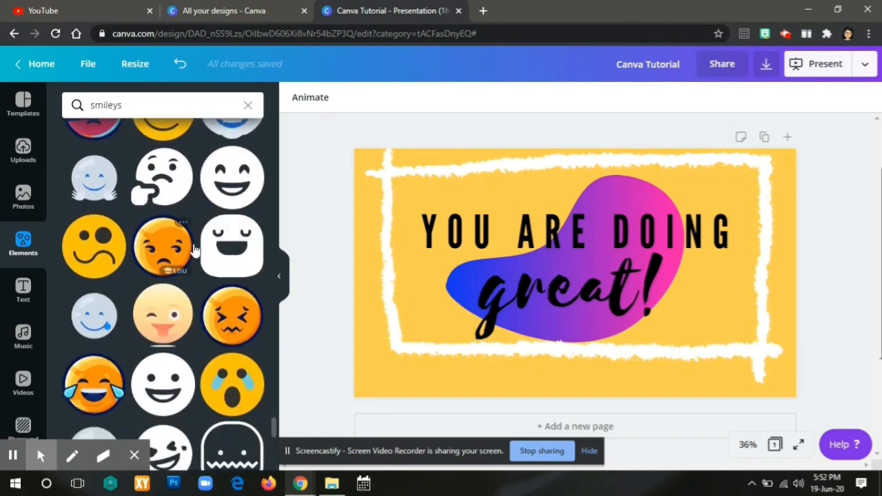
scroll(194, 250, down, 15)
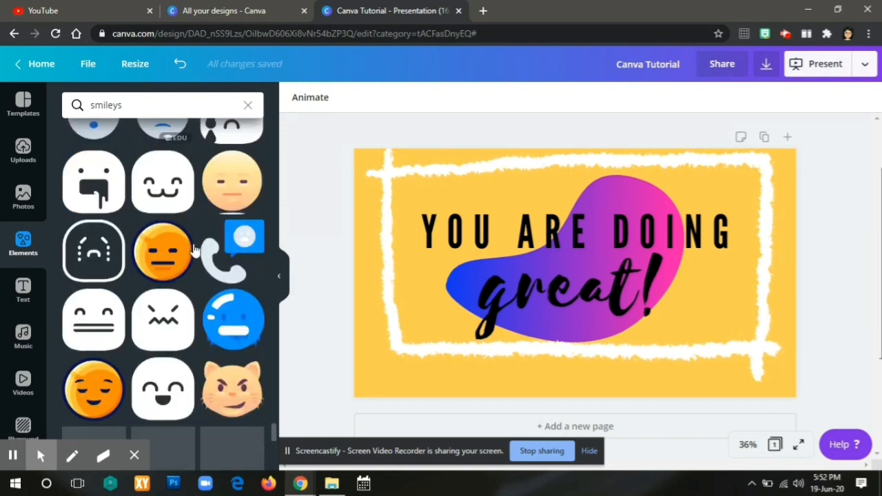
scroll(195, 249, down, 15)
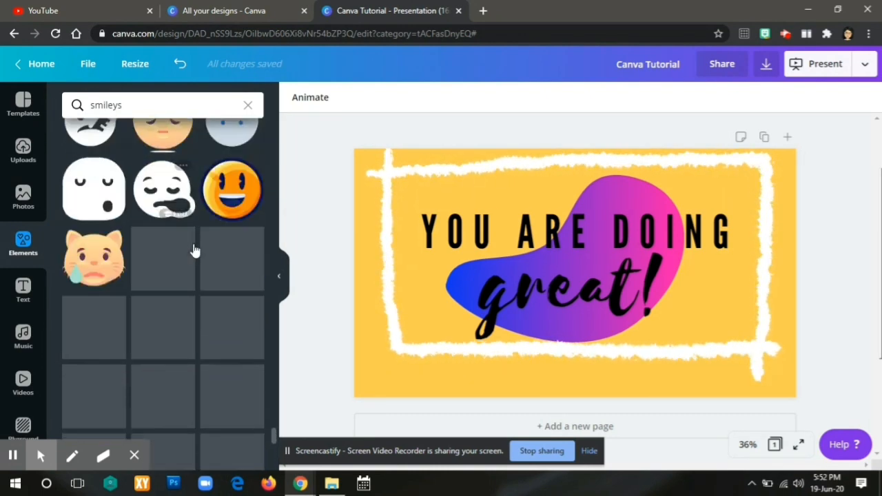
scroll(194, 250, down, 15)
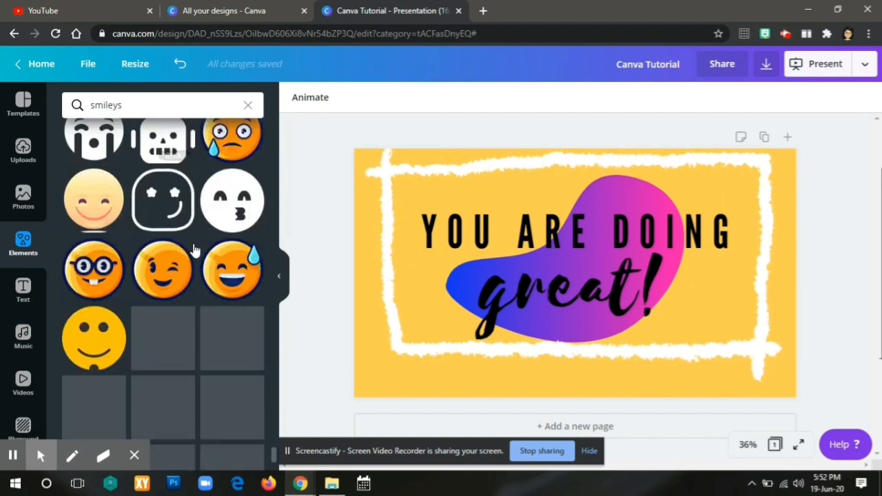
scroll(194, 250, down, 10)
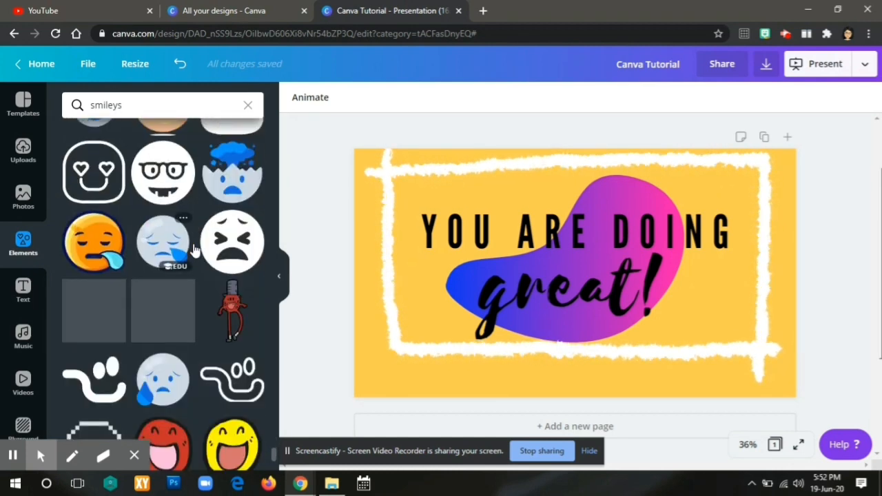
scroll(195, 249, down, 1)
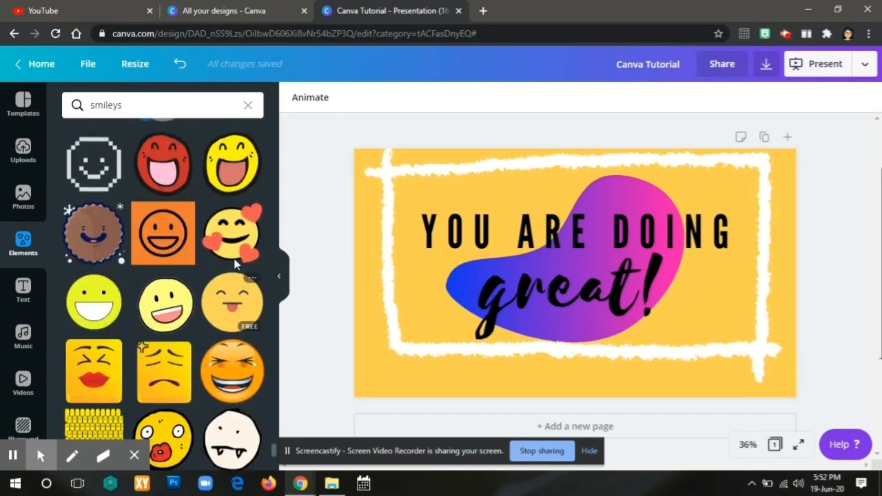
click(230, 239)
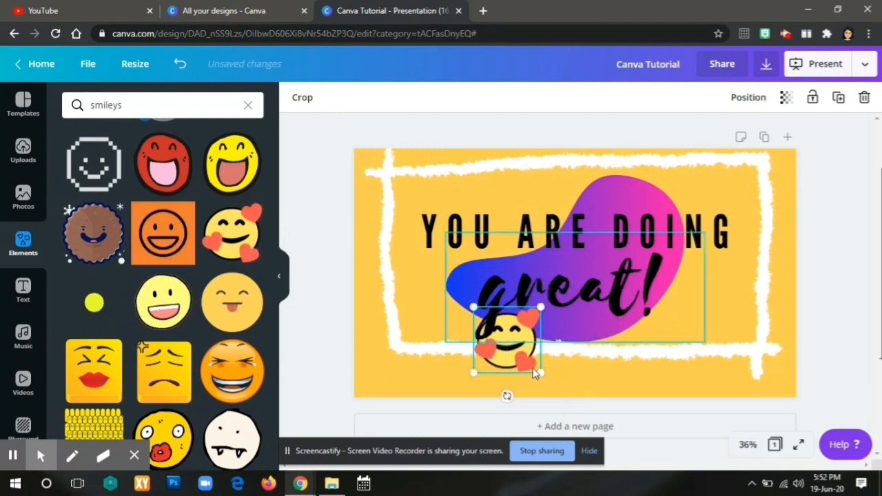
Move the heart smiley onto the lower-left corner of the white frame and collapse the elements list.
click(501, 359)
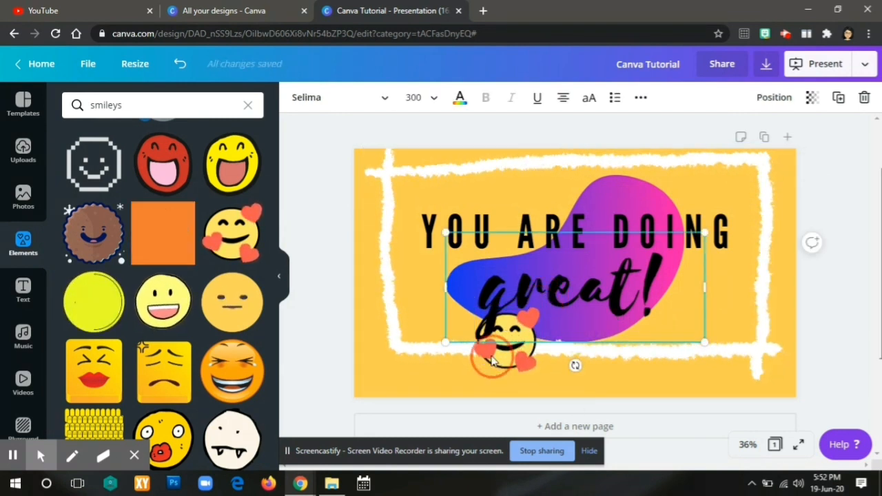
click(525, 362)
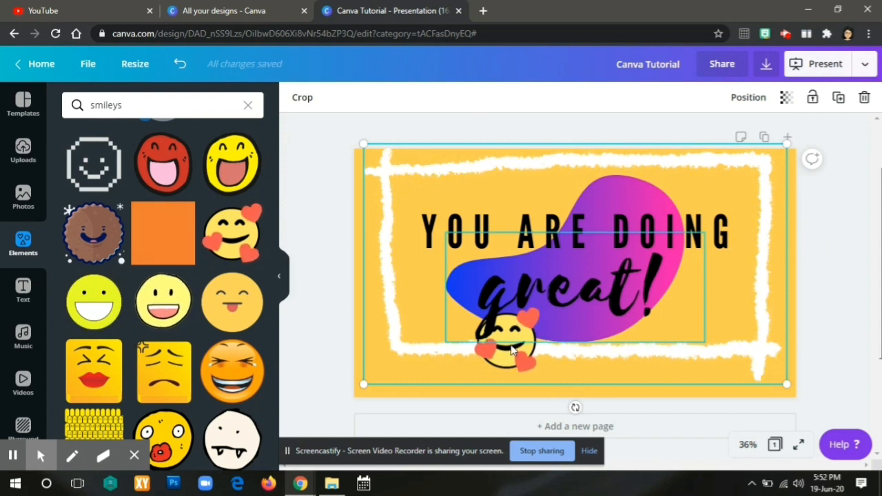
click(852, 357)
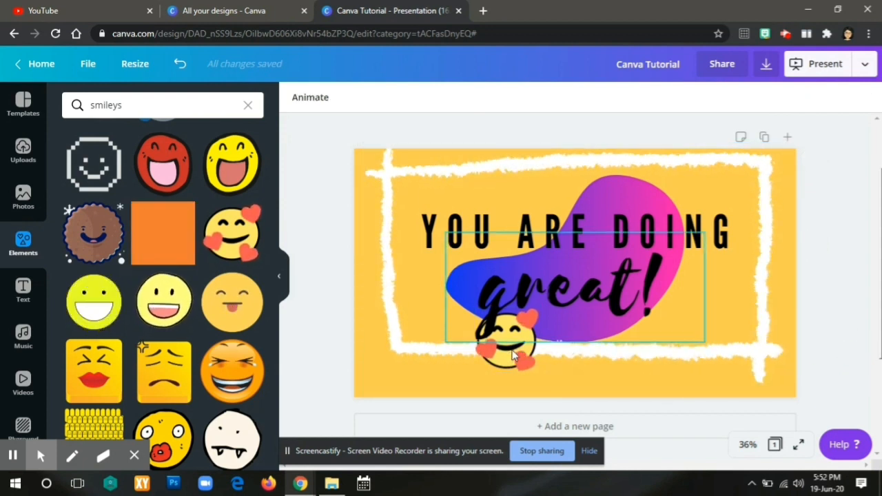
click(510, 363)
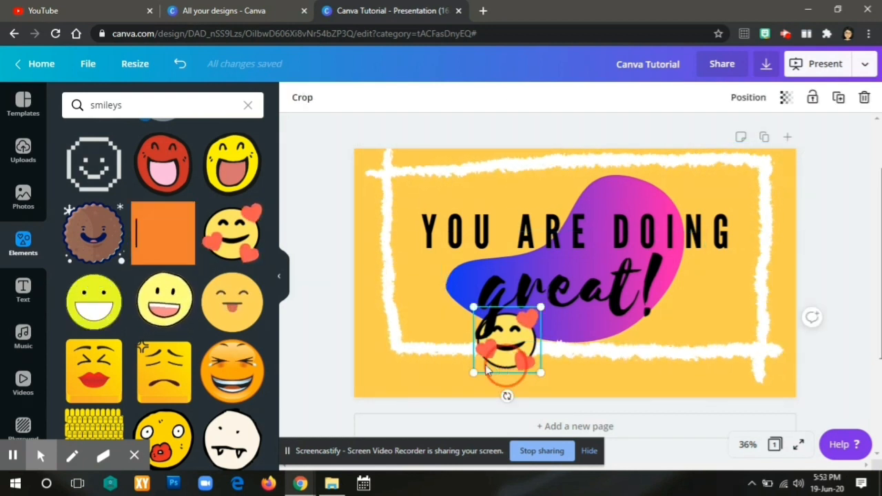
drag(507, 366, 398, 381)
click(279, 277)
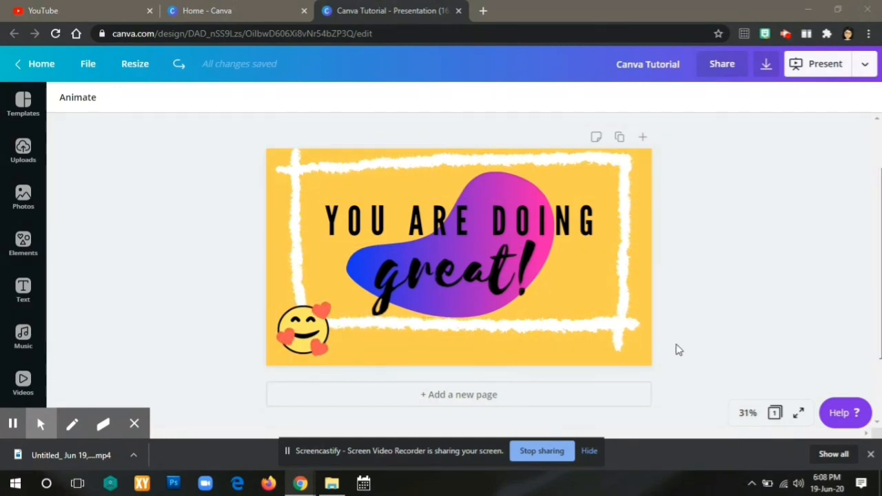
Open the page's animation options and preview Block, Fade, Tumble, Baseline, Scrapbook, Neon, Stomp, Rise and Pan.
click(645, 363)
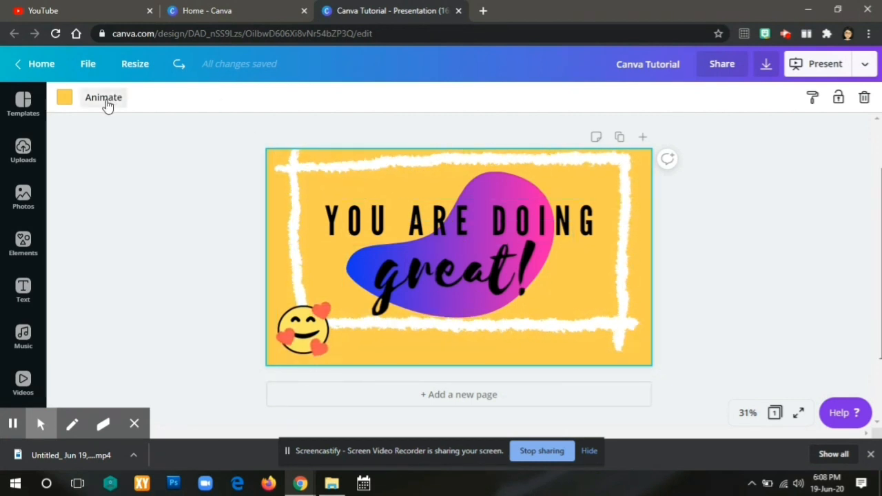
click(107, 103)
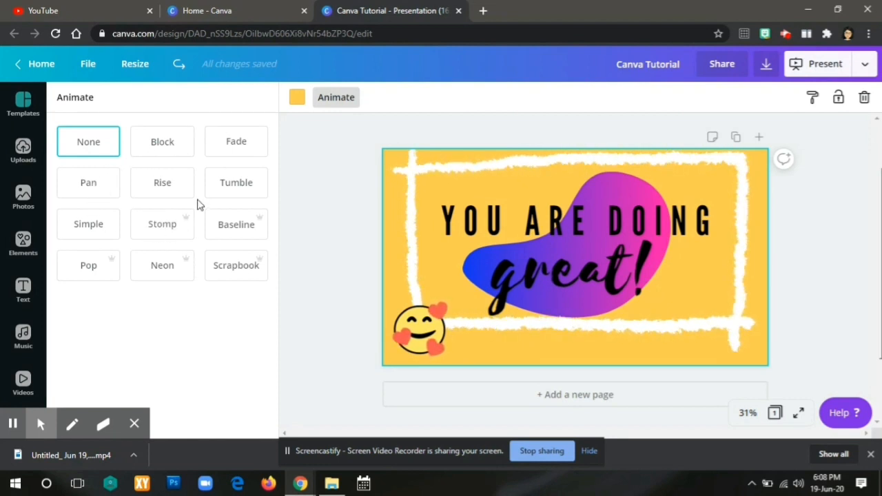
click(166, 153)
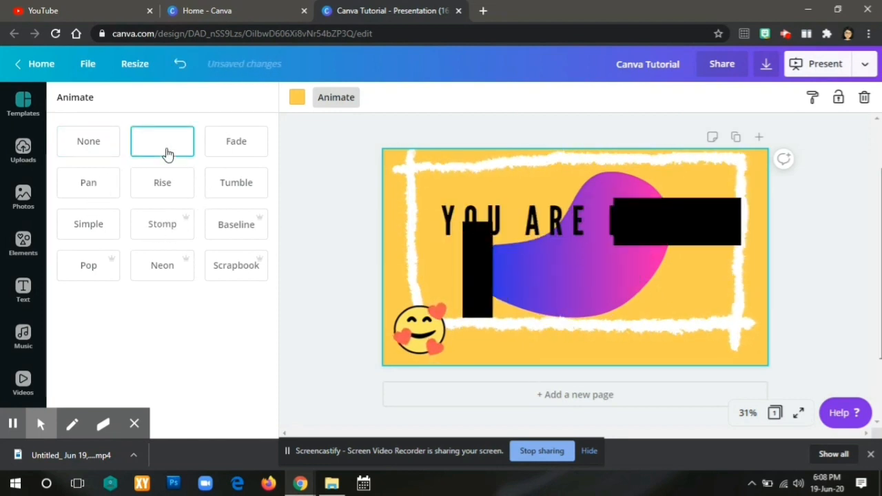
click(229, 152)
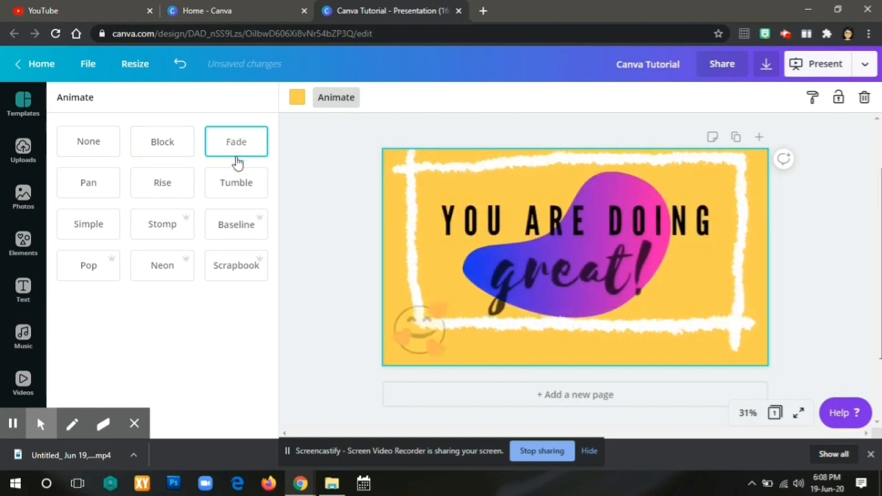
click(241, 190)
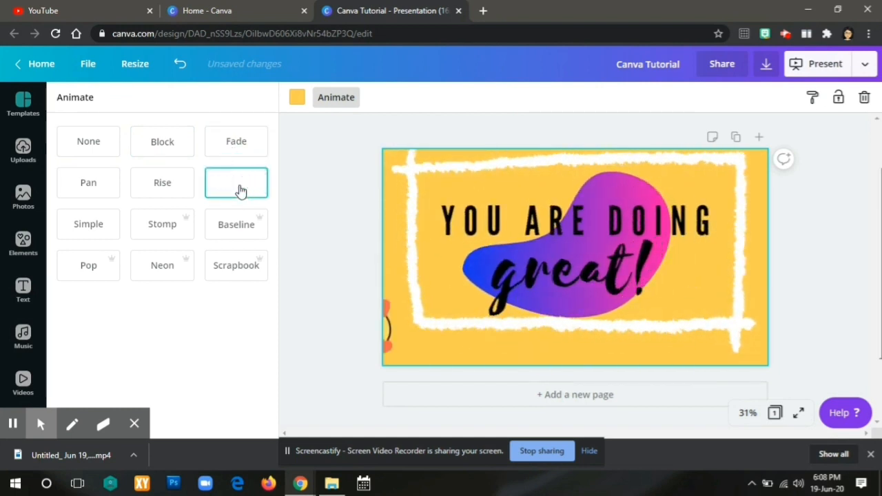
click(243, 226)
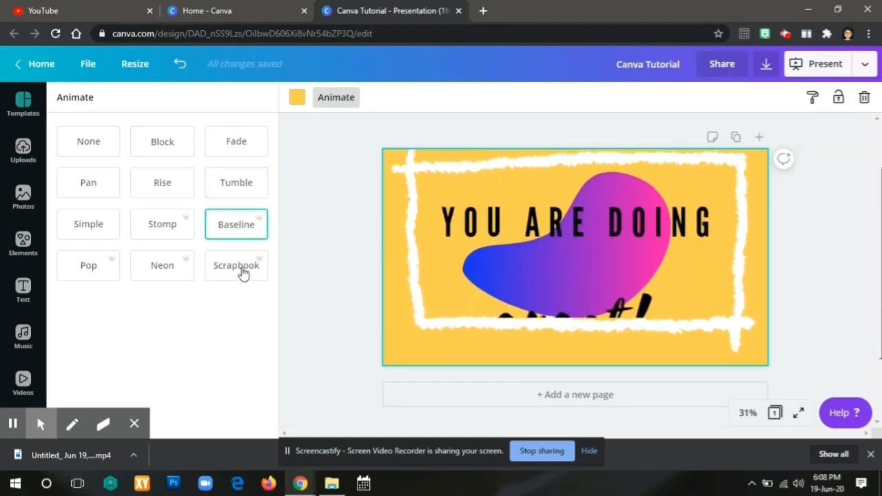
click(242, 274)
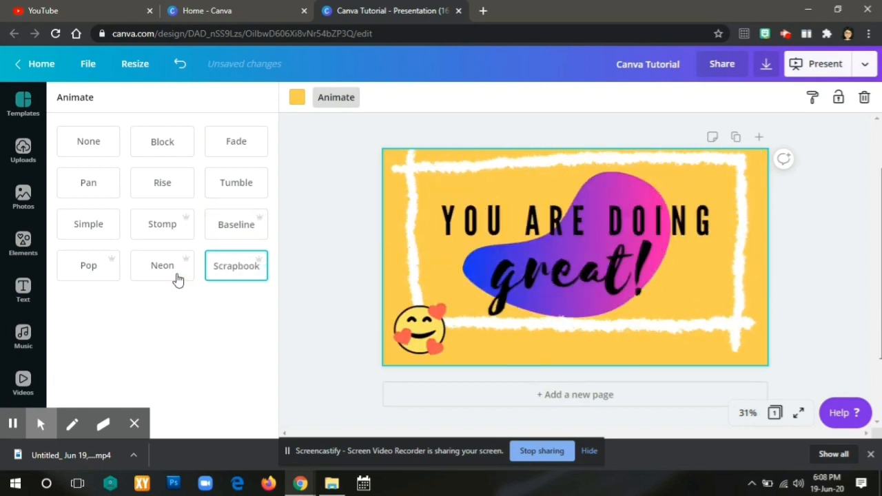
click(177, 279)
click(156, 233)
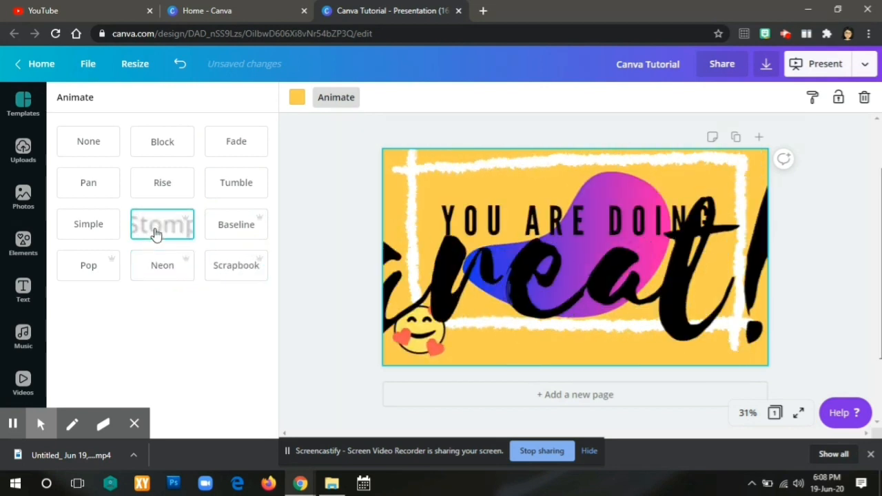
click(151, 187)
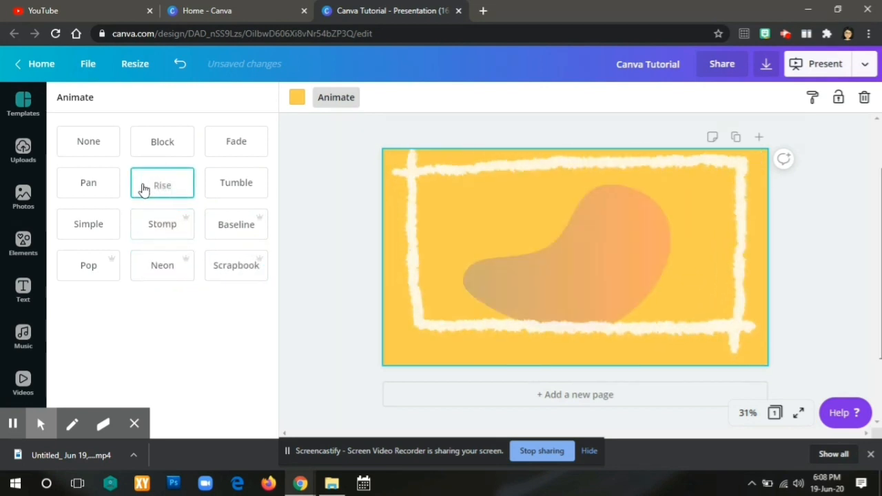
click(100, 187)
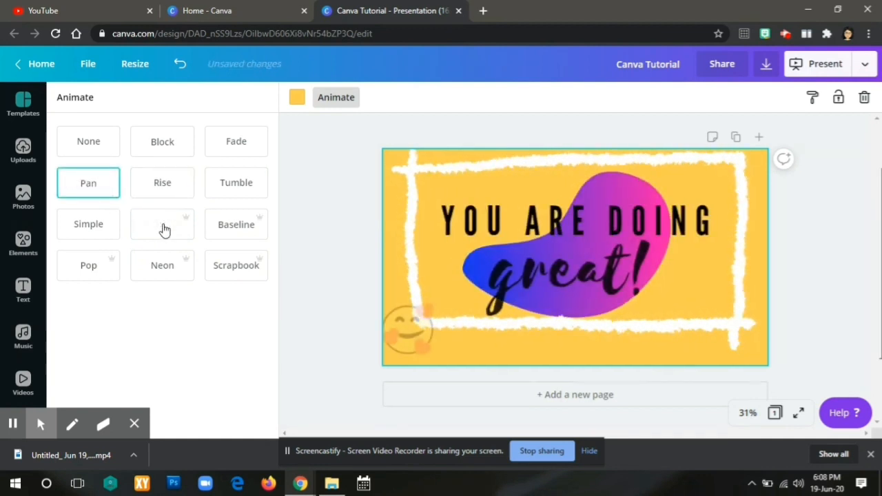
Apply the Stomp animation to the page and close the animation options.
click(164, 229)
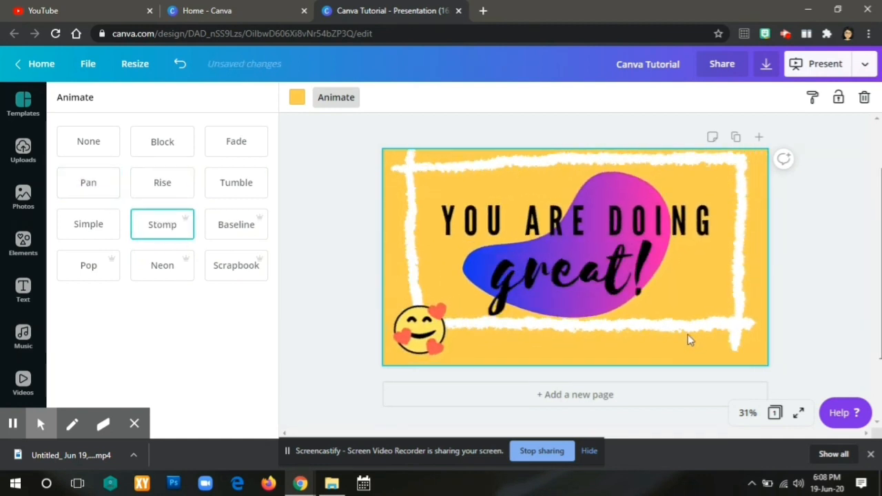
click(317, 252)
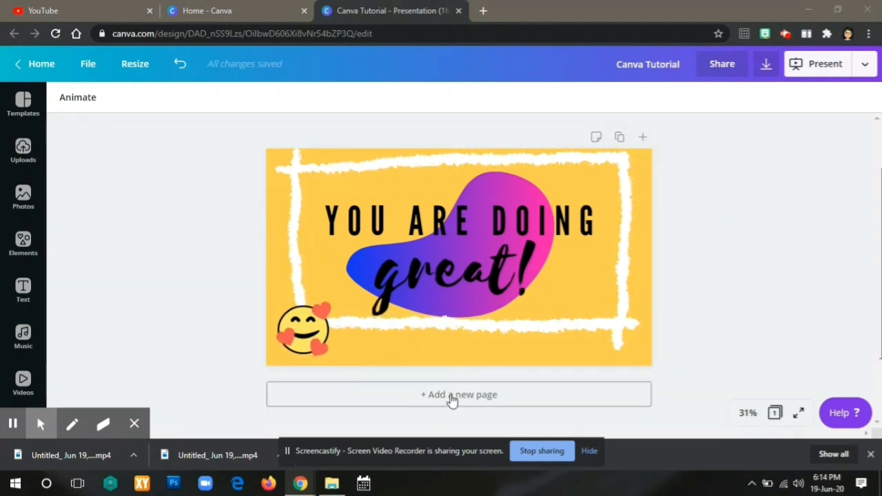
Add a second page to the presentation and open the templates library.
click(451, 394)
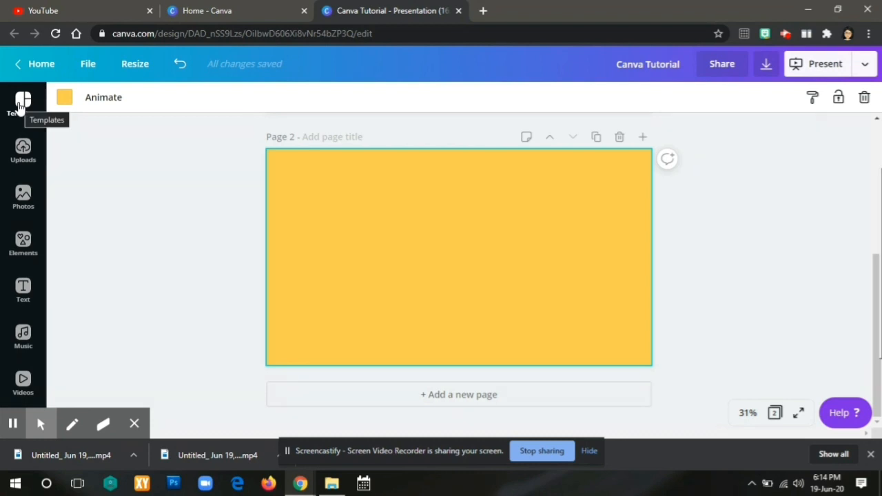
click(22, 105)
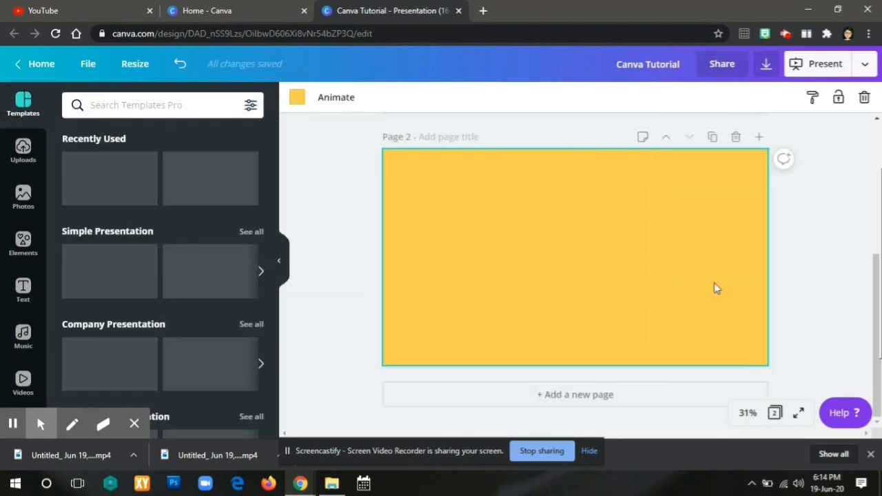
scroll(787, 275, up, 3)
scroll(793, 275, up, 2)
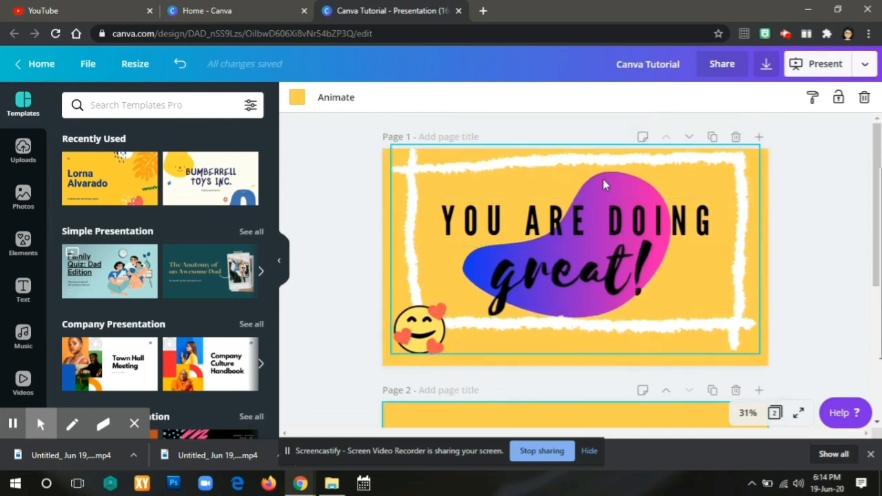
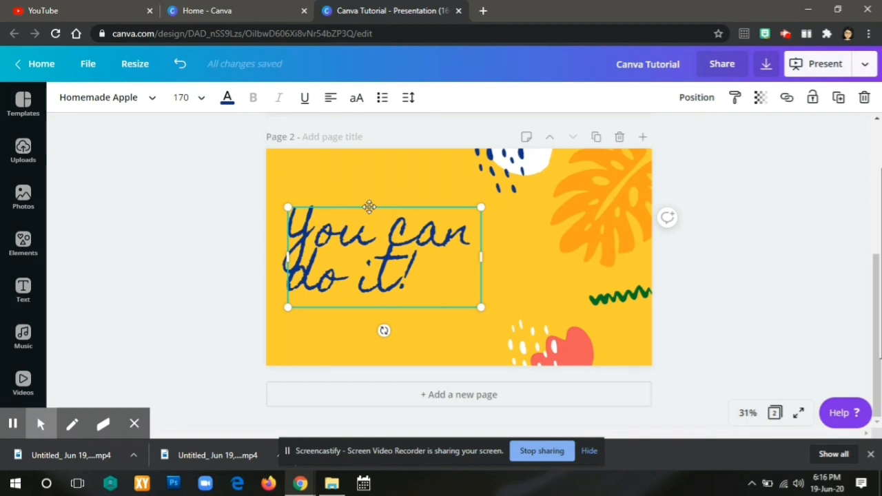
Increase the line height of the "You can do it!" text and shift the text box slightly to the right.
click(369, 208)
click(372, 212)
click(409, 100)
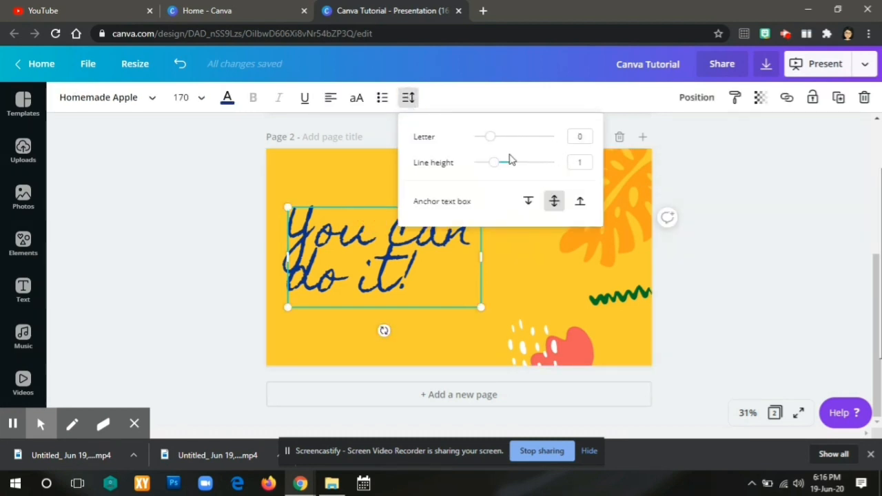
drag(492, 166, 514, 167)
click(765, 297)
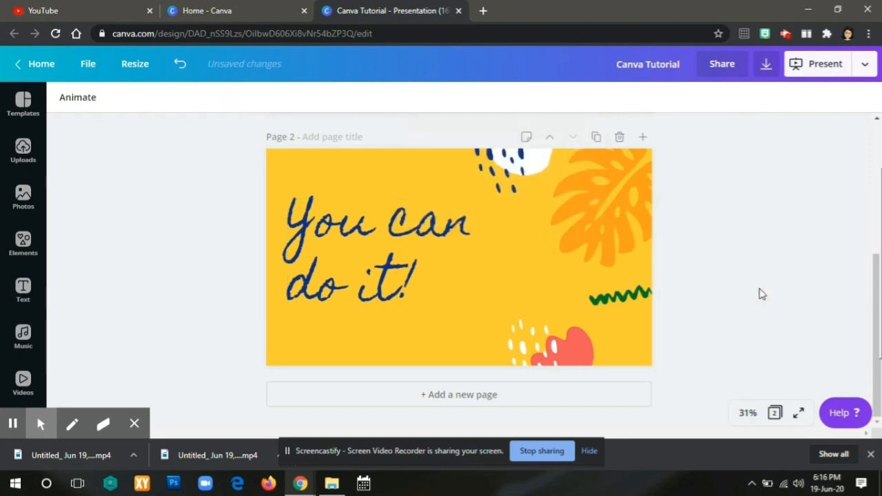
mouse_move(354, 248)
mouse_down()
mouse_move(368, 248)
mouse_move(354, 246)
mouse_up()
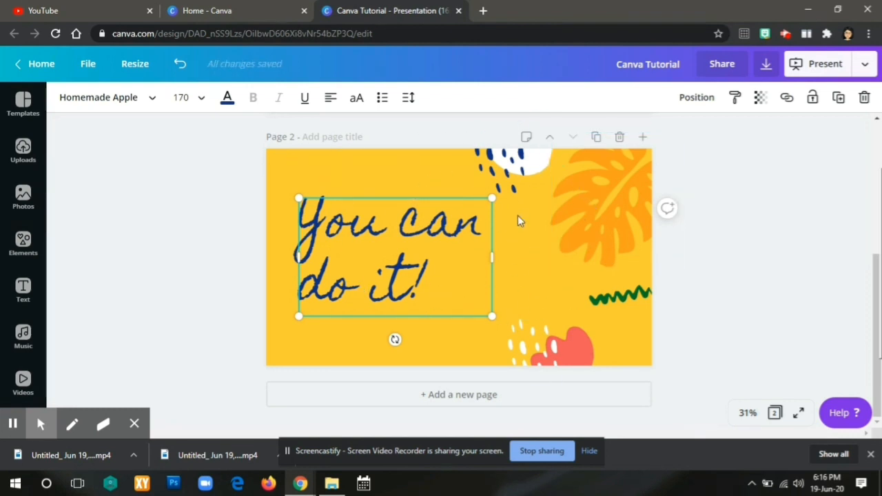
Browse the elements library and open the full Stickers collection.
click(23, 242)
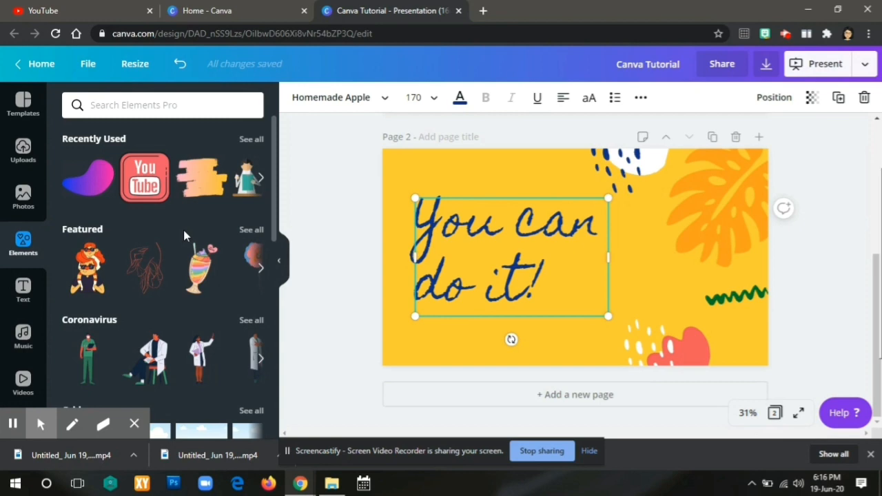
scroll(183, 233, down, 5)
scroll(183, 238, down, 8)
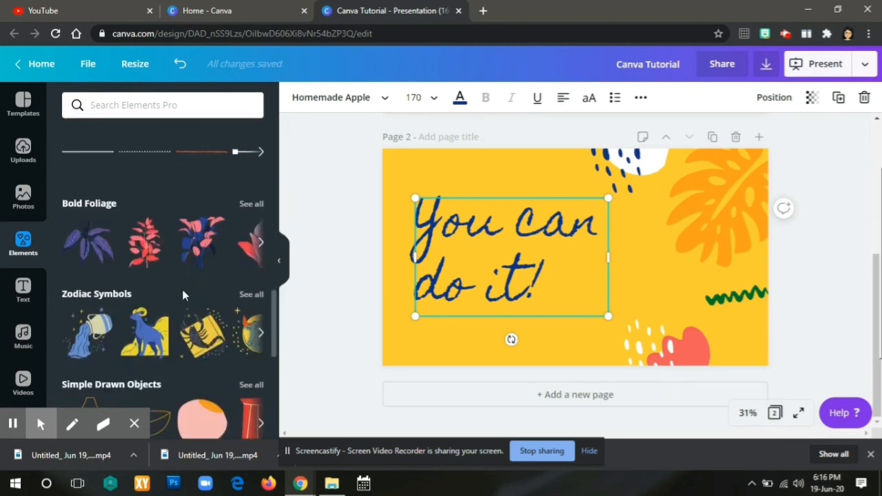
scroll(183, 295, up, 8)
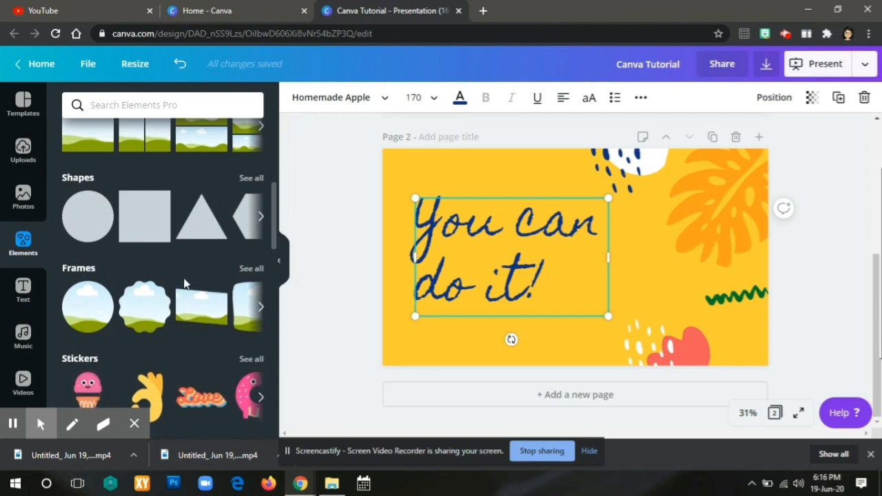
click(129, 103)
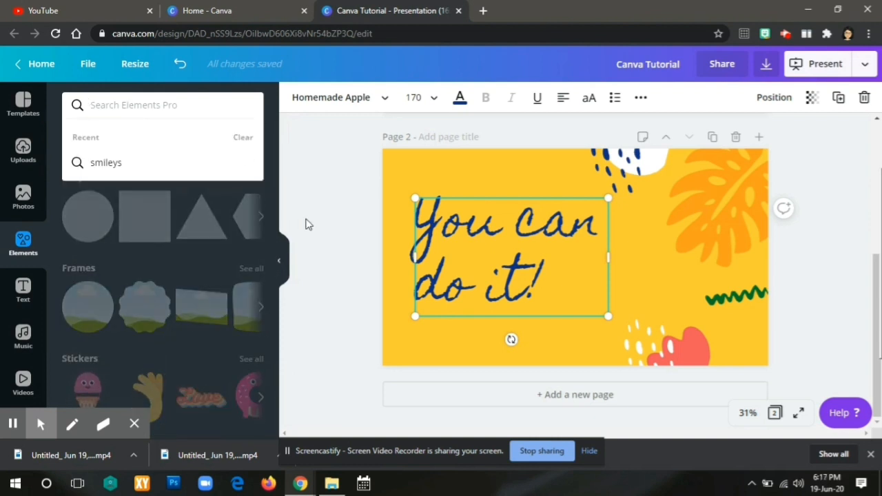
click(163, 265)
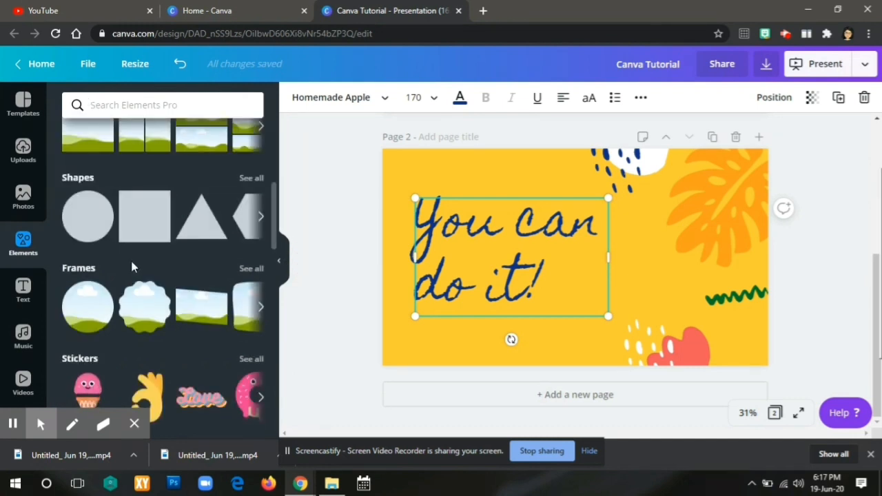
scroll(128, 314, down, 3)
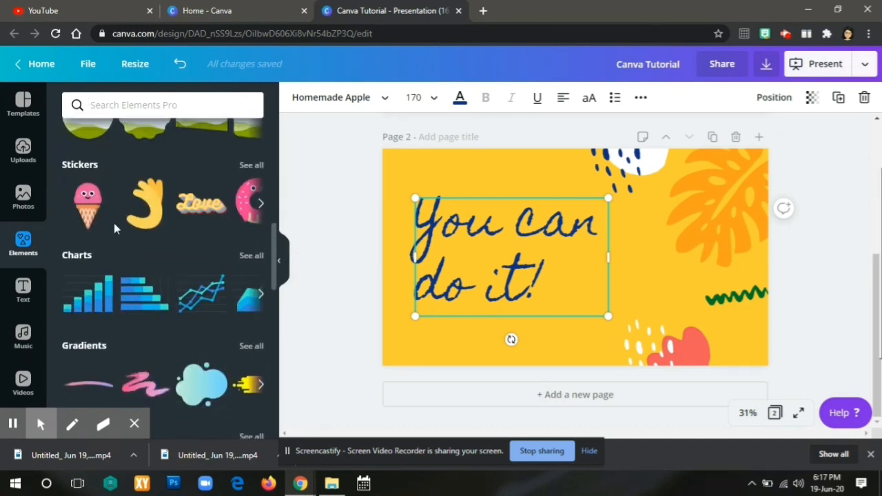
click(251, 167)
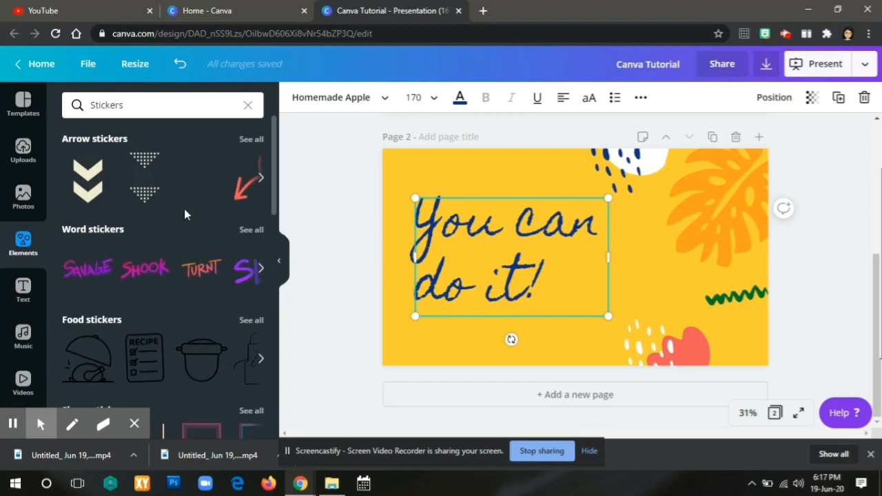
Add the red "YEAH" starburst sticker to page 2 and shrink it to roughly half its size.
scroll(184, 211, down, 2)
scroll(184, 214, down, 6)
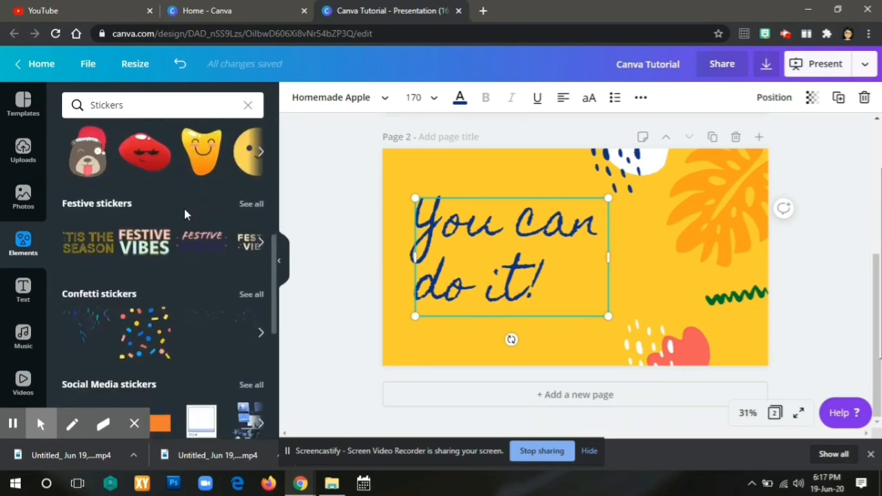
scroll(184, 213, down, 4)
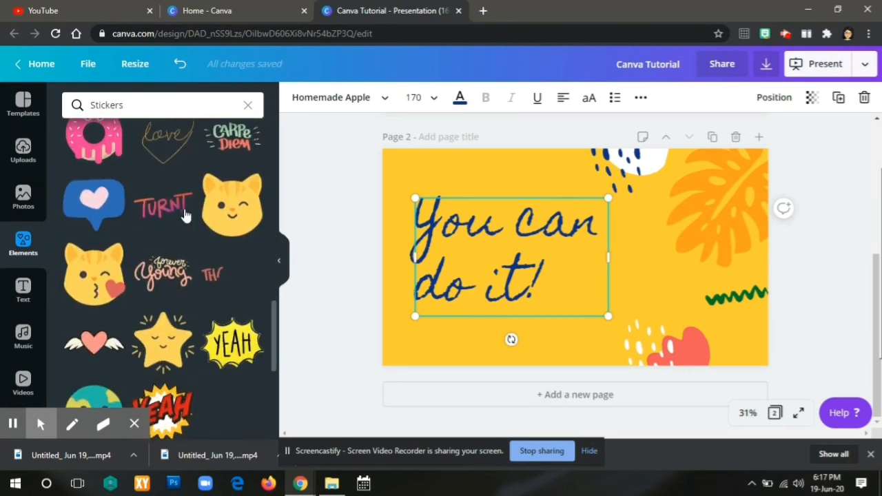
scroll(184, 213, down, 3)
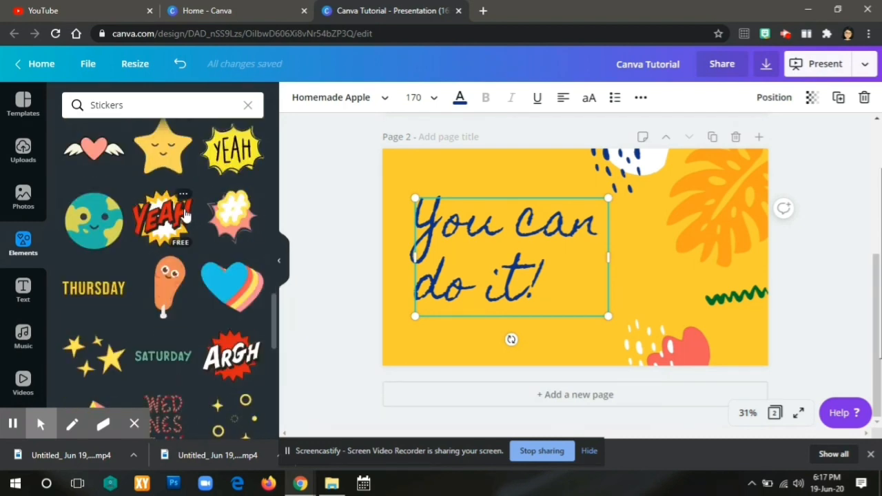
click(163, 216)
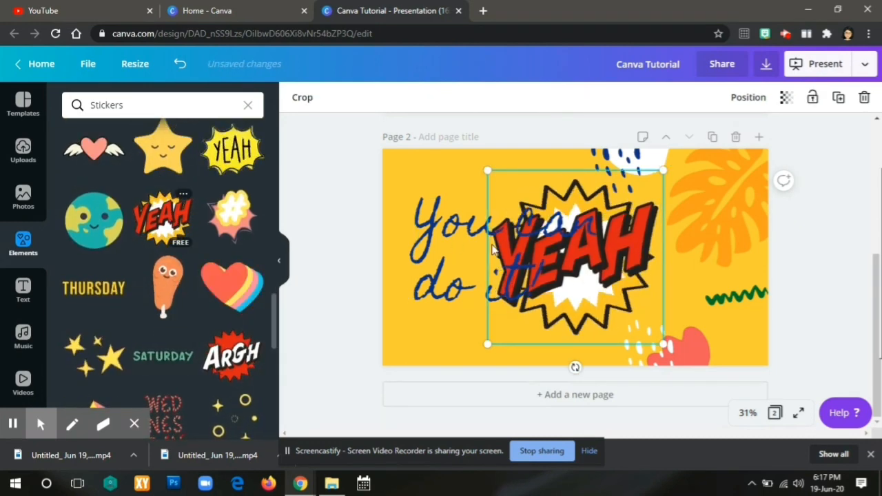
drag(664, 171, 593, 252)
Move the "YEAH" sticker right of the "do it!" text, just above the pink shape, and collapse the stickers list.
click(544, 296)
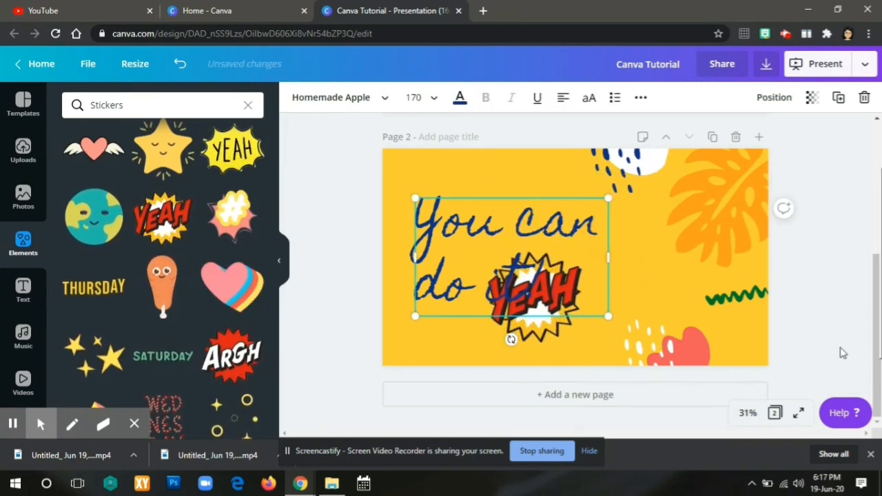
click(594, 347)
click(572, 334)
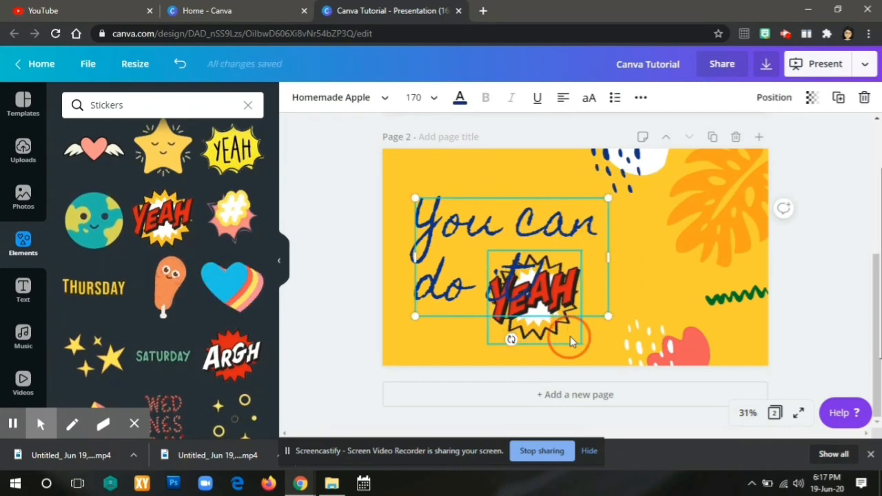
click(773, 332)
click(604, 318)
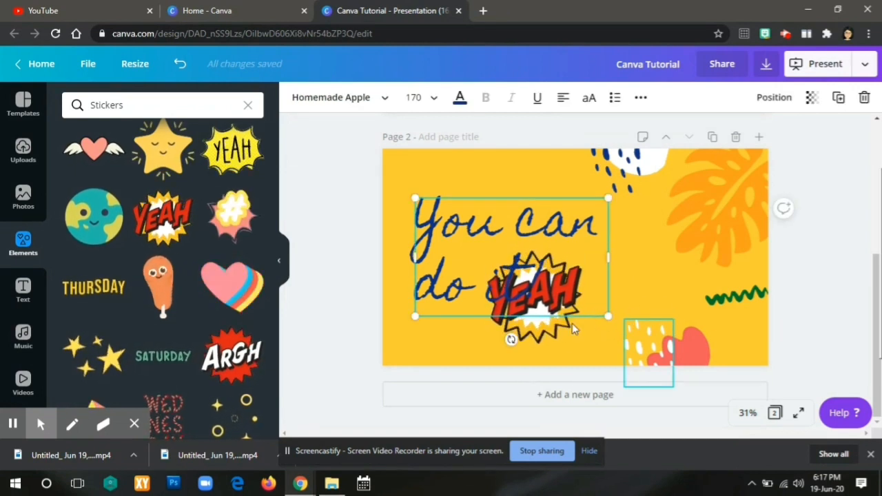
click(525, 346)
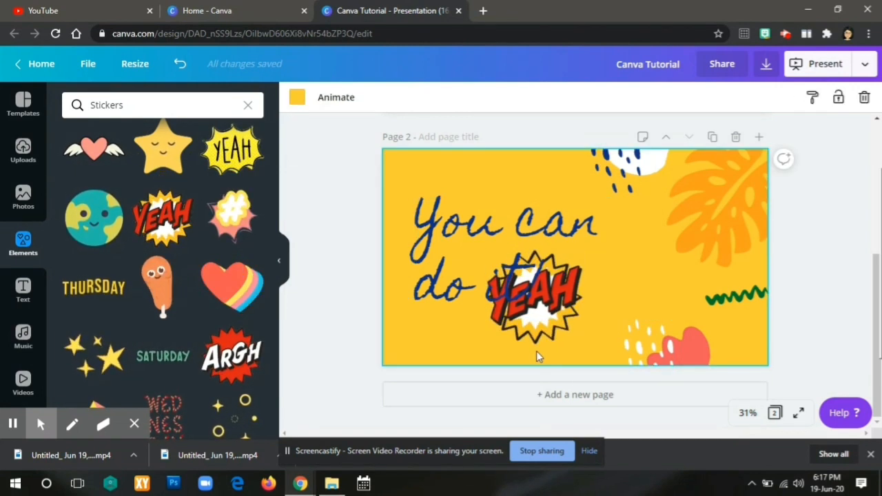
drag(529, 337, 635, 335)
click(814, 311)
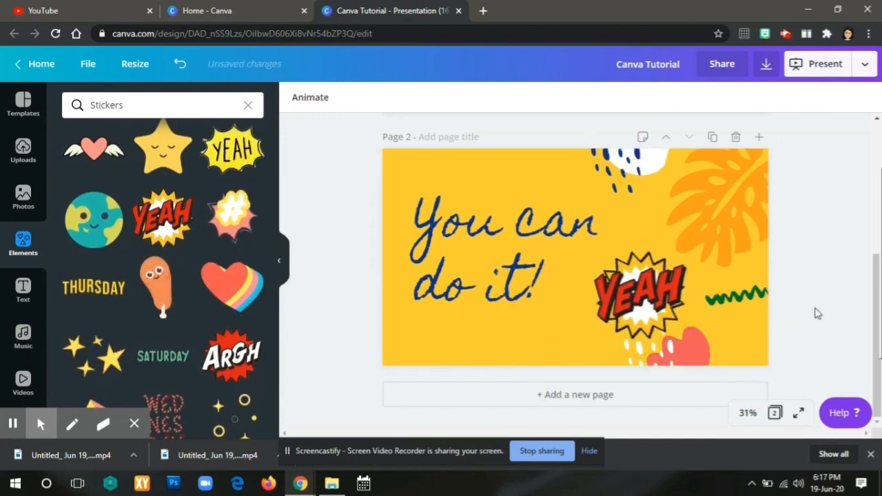
click(279, 262)
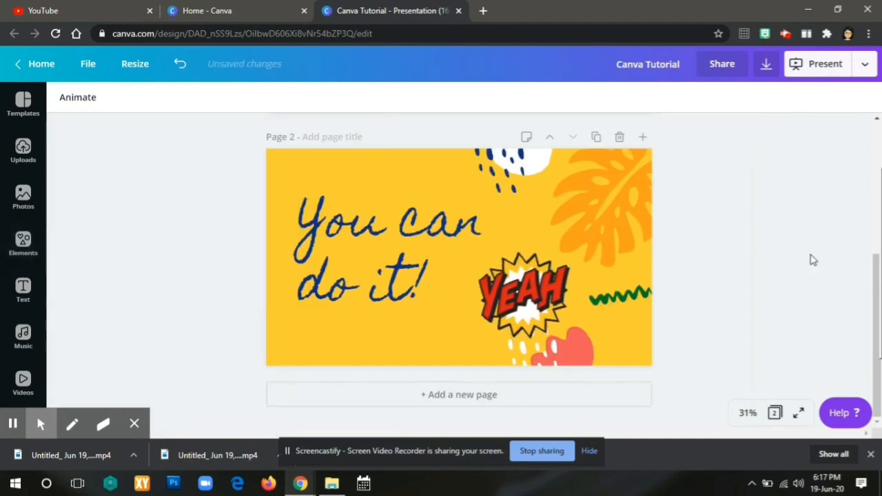
drag(877, 386, 875, 383)
click(776, 344)
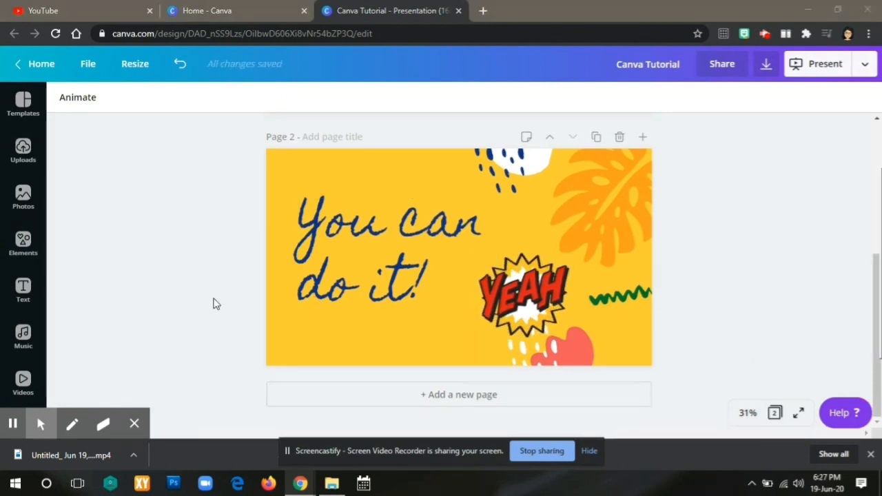
scroll(755, 249, up, 4)
scroll(755, 248, down, 4)
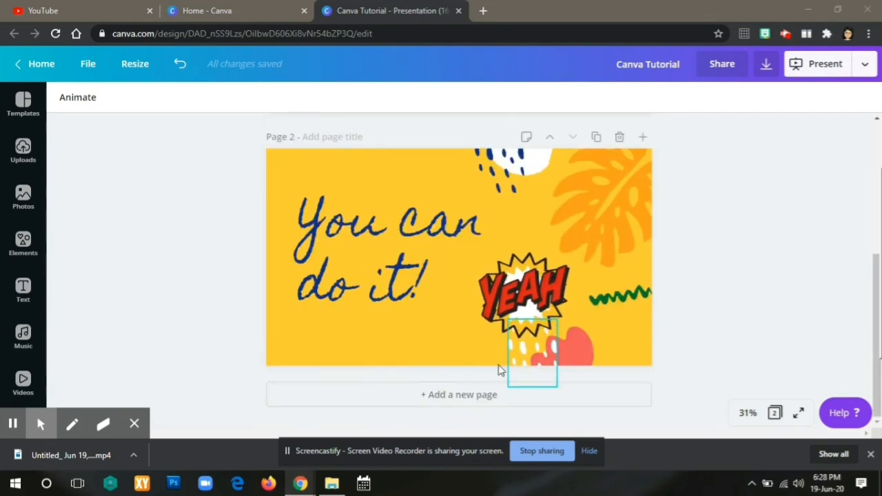
Add a third page and insert the recently used "LET'S DO THINGS" photo on it.
click(468, 397)
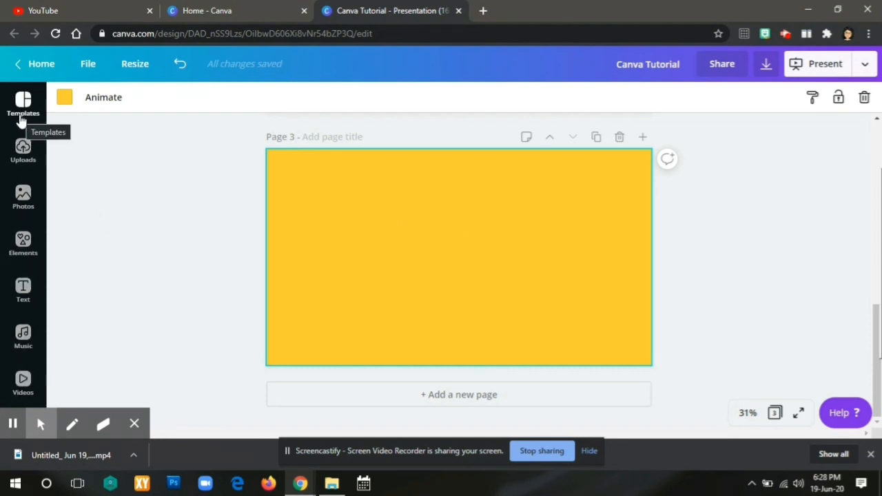
click(22, 197)
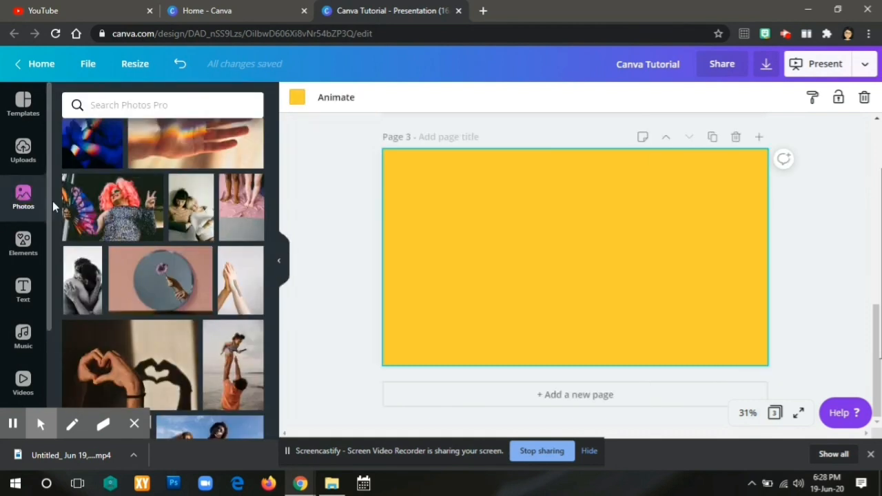
scroll(157, 224, up, 5)
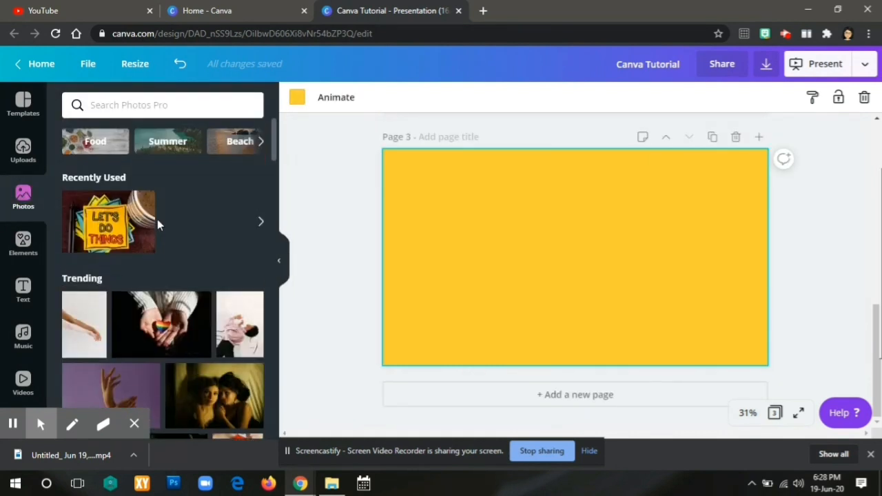
scroll(202, 250, down, 5)
scroll(193, 248, up, 5)
click(101, 227)
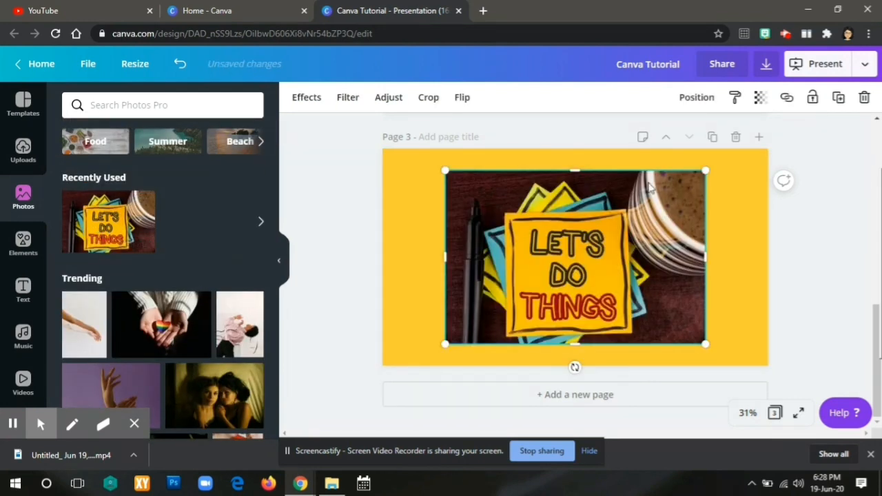
click(351, 257)
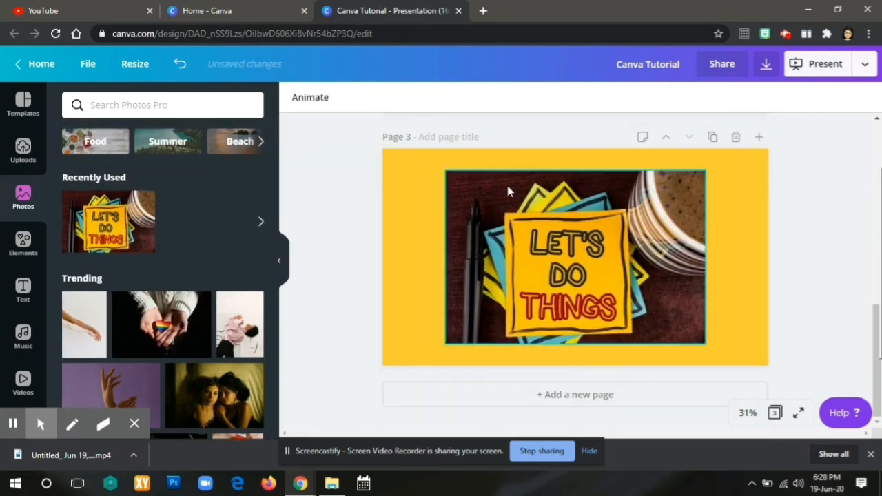
Shrink the "LET'S DO THINGS" photo, place it in the page's lower-left corner and collapse the photo list.
click(688, 182)
drag(705, 171, 569, 259)
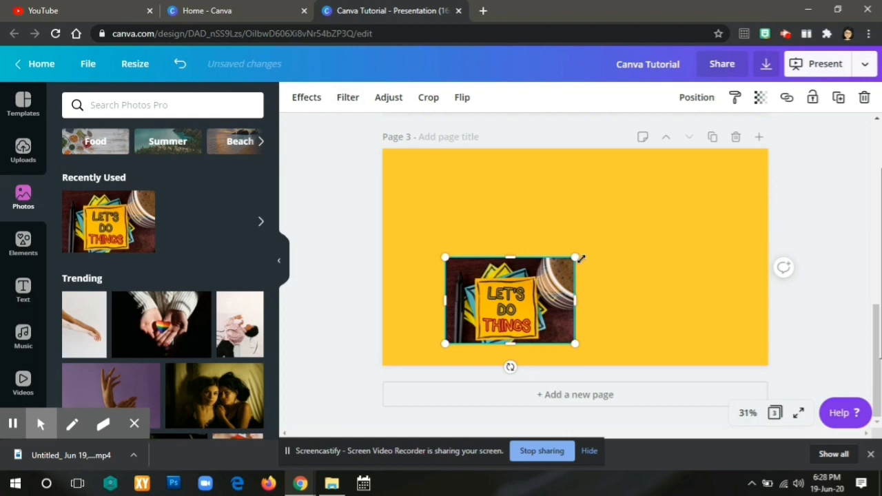
mouse_move(602, 238)
mouse_down()
mouse_move(630, 233)
mouse_move(612, 234)
mouse_up()
drag(534, 293, 485, 294)
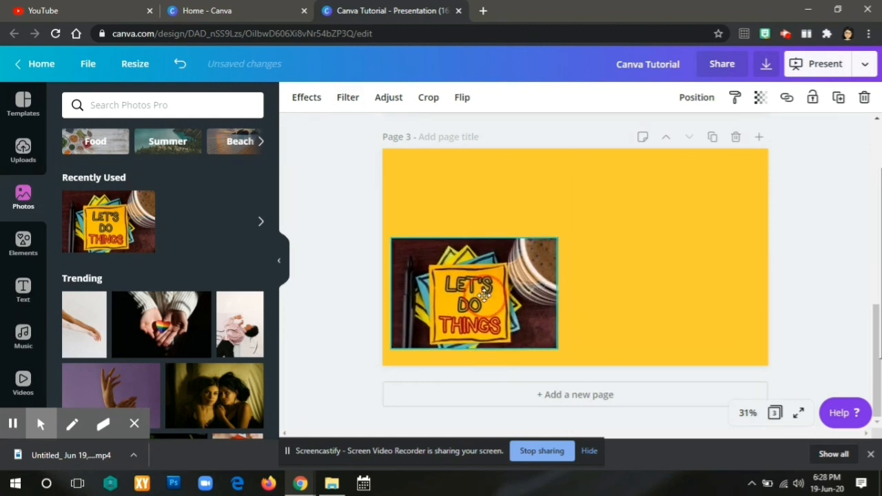
click(280, 266)
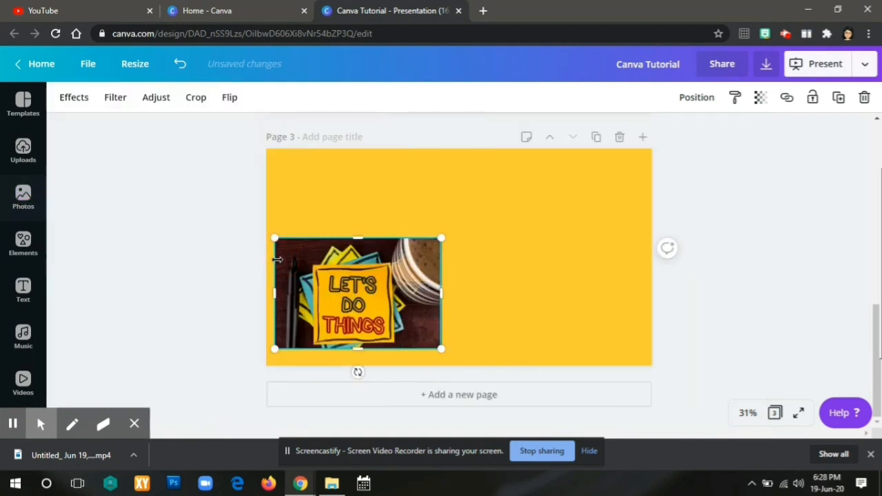
Insert the 0:17 Business video of hands at a keyboard on page 3 and reduce its size slightly.
click(23, 380)
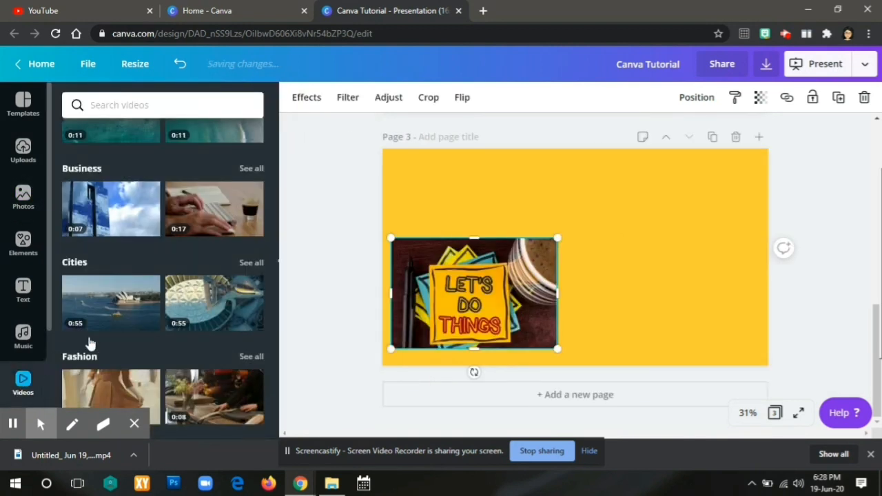
click(209, 200)
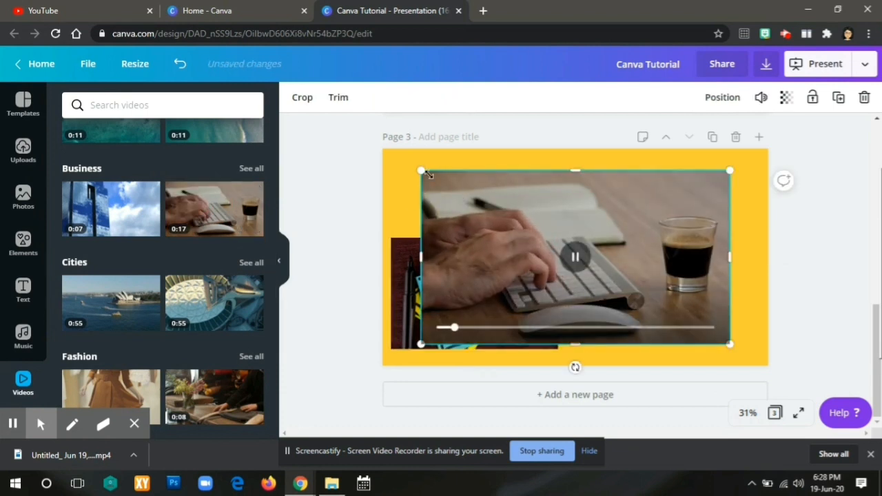
drag(424, 173, 415, 195)
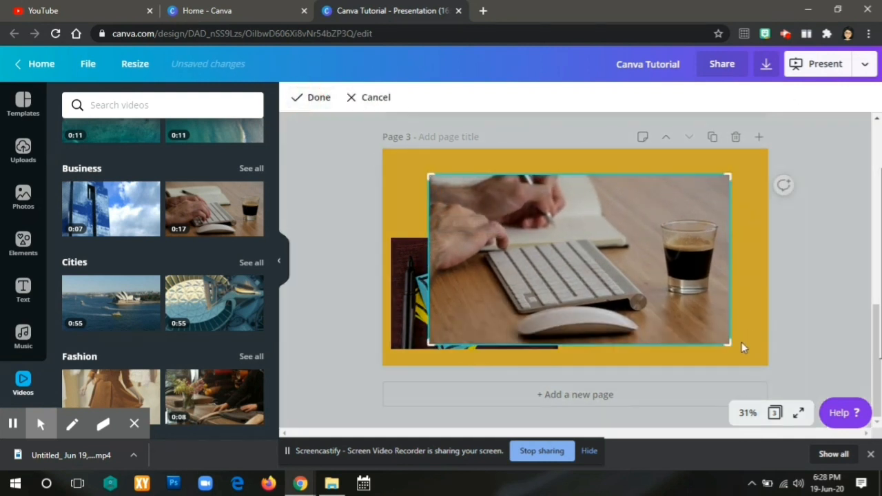
Crop the keyboard video inward from its left and right sides and apply the crop.
drag(727, 341, 680, 347)
drag(427, 345, 468, 345)
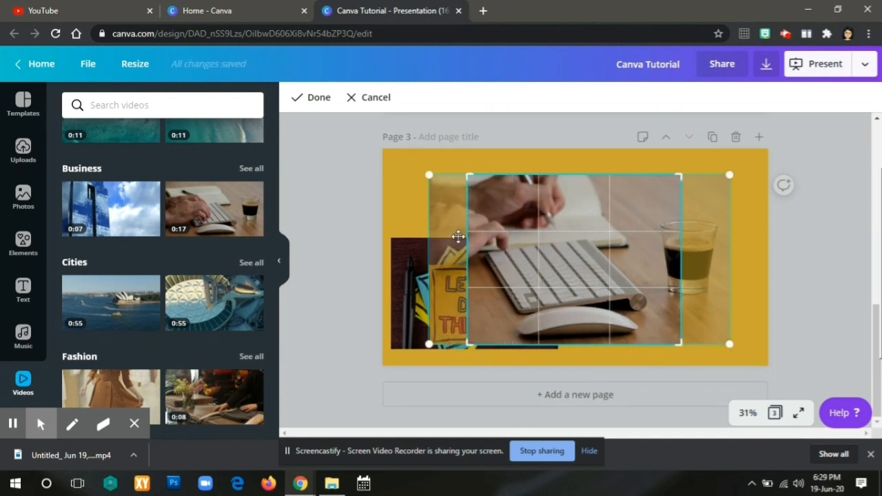
click(318, 98)
click(574, 261)
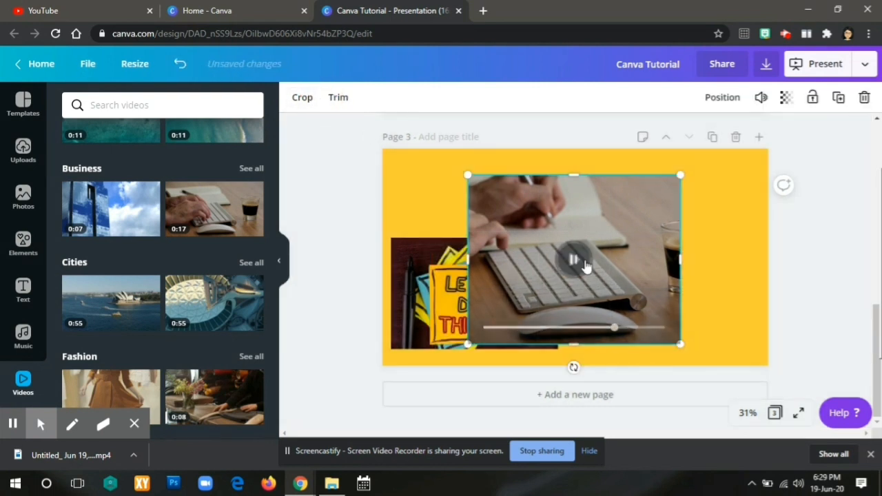
Enlarge the keyboard video slightly, move it beside the "LET'S DO THINGS" photo on page 3, and shrink the photo a little.
drag(680, 175, 683, 173)
click(819, 278)
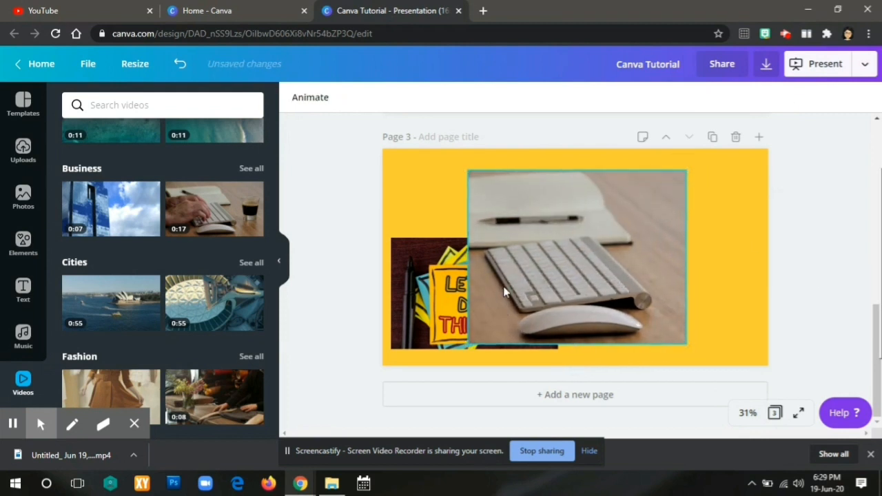
drag(523, 268, 598, 277)
mouse_move(507, 288)
mouse_down()
mouse_move(494, 284)
mouse_move(526, 253)
mouse_move(505, 295)
mouse_up()
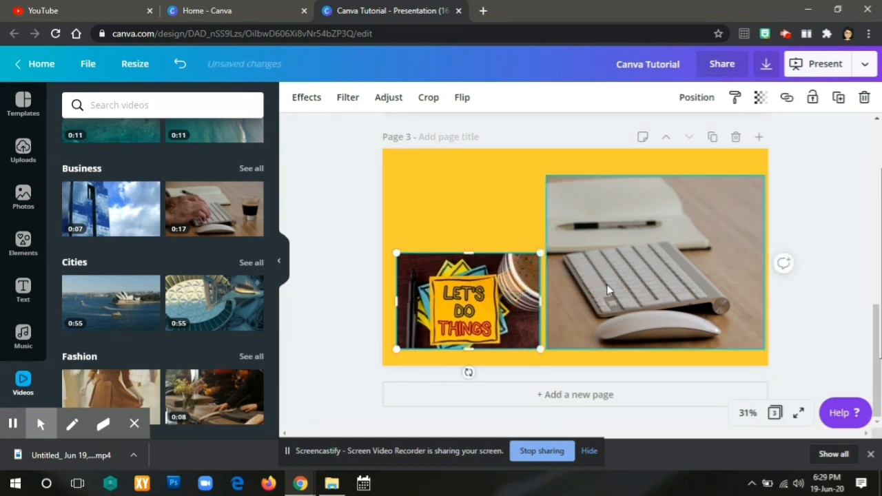
drag(608, 289, 599, 285)
click(315, 263)
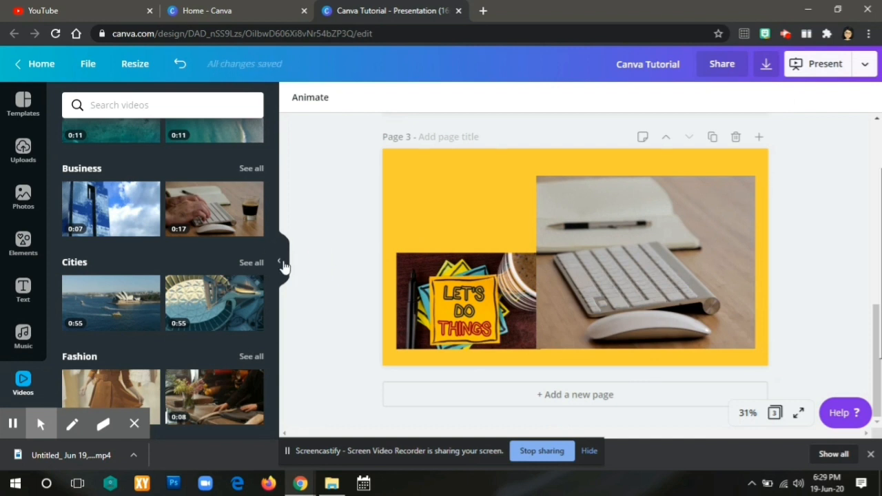
click(281, 263)
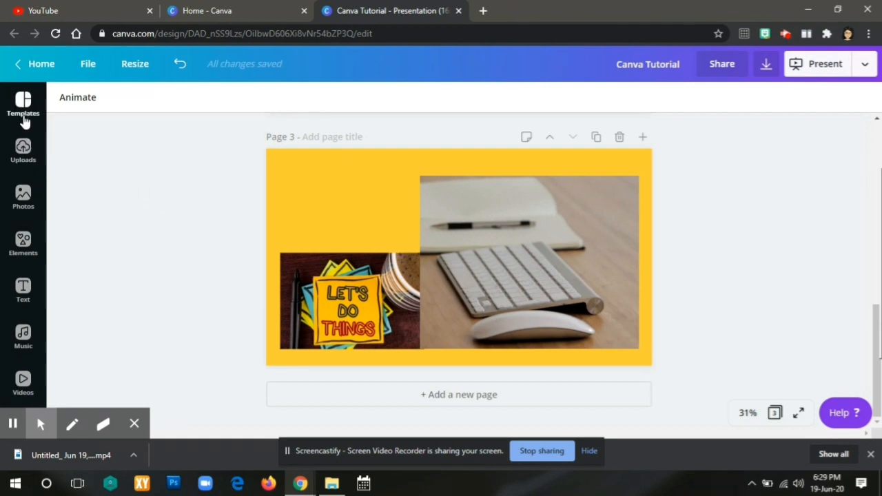
Upload the cartoon avatar image with the laptop from the "desktop pic" folder in Pictures.
click(26, 155)
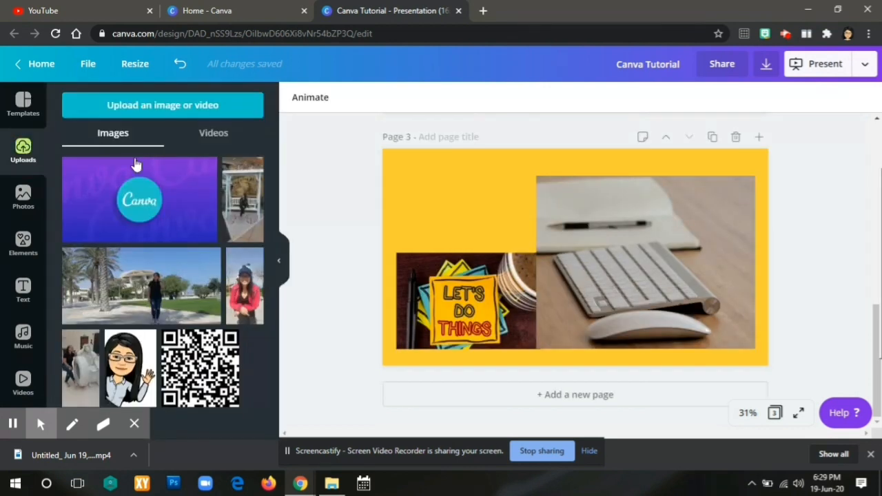
click(141, 109)
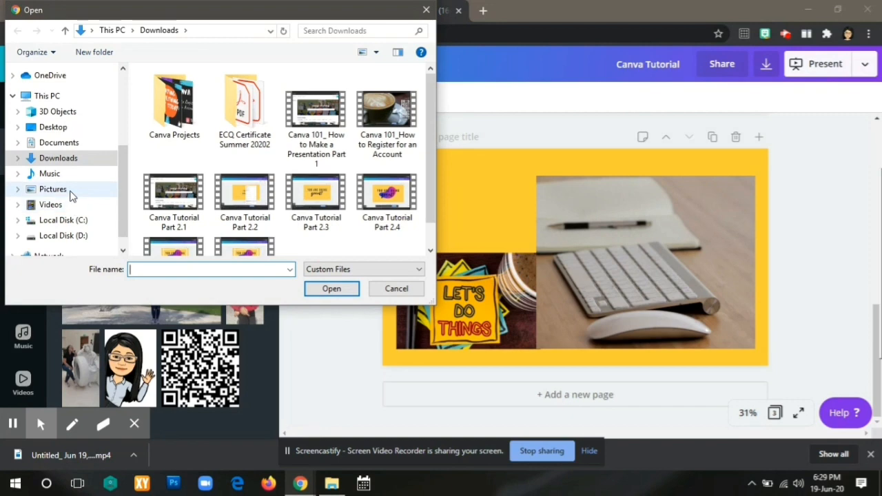
click(70, 194)
scroll(266, 170, down, 10)
scroll(255, 117, up, 10)
double_click(269, 123)
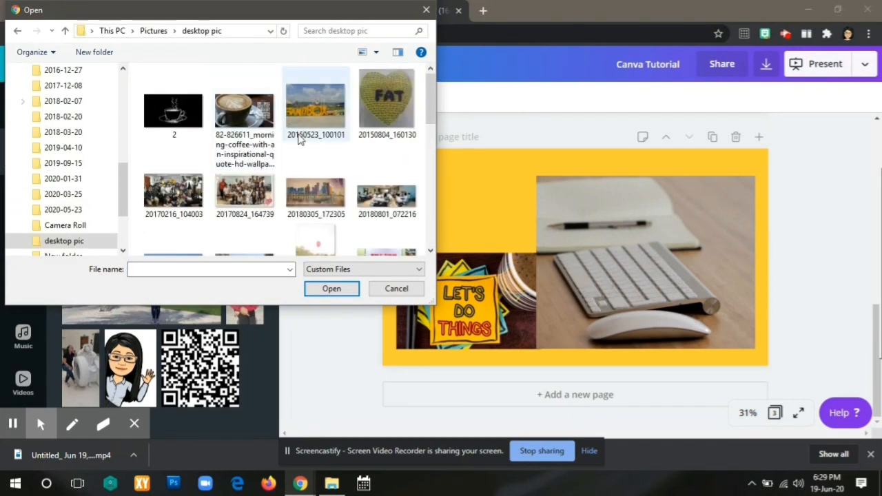
scroll(354, 158, down, 3)
click(327, 197)
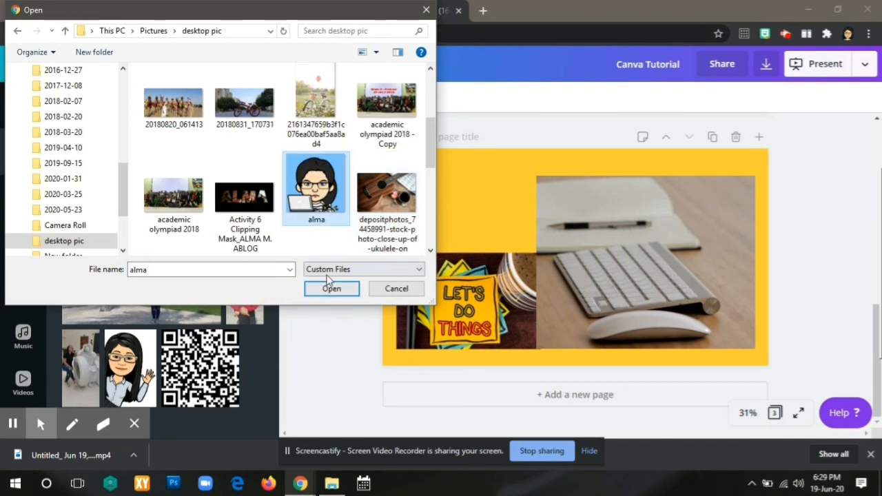
click(338, 292)
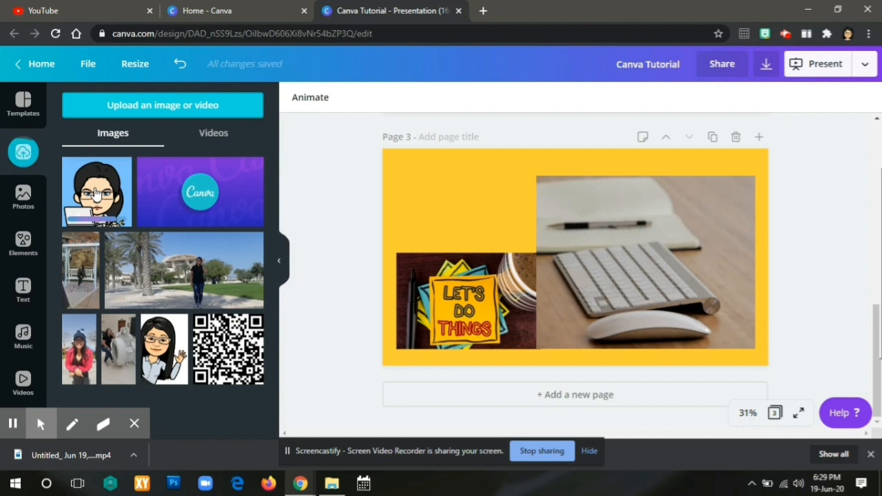
Insert the uploaded avatar image on page 3, shrink it and place it above the "LET'S DO THINGS" photo.
click(97, 195)
click(283, 261)
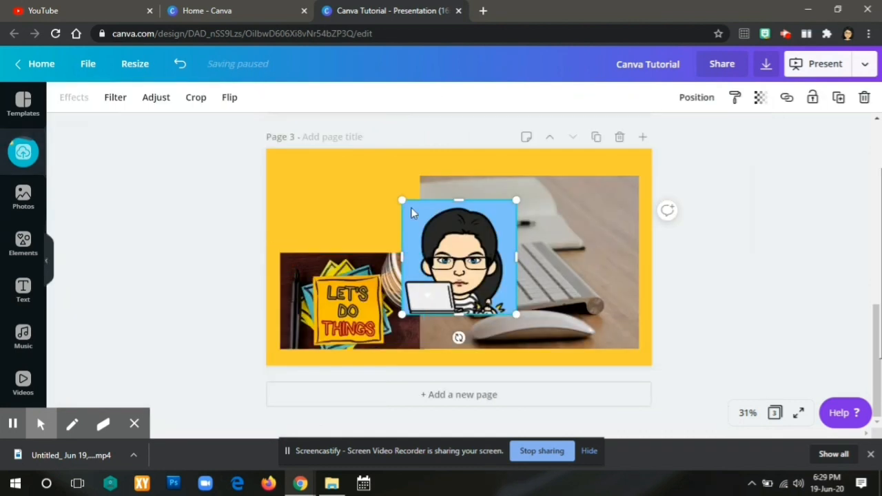
drag(453, 272, 346, 230)
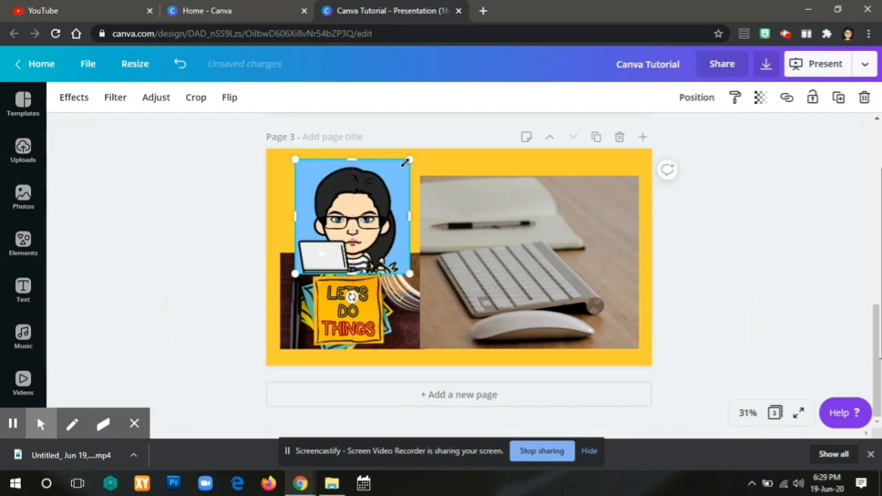
drag(408, 161, 370, 189)
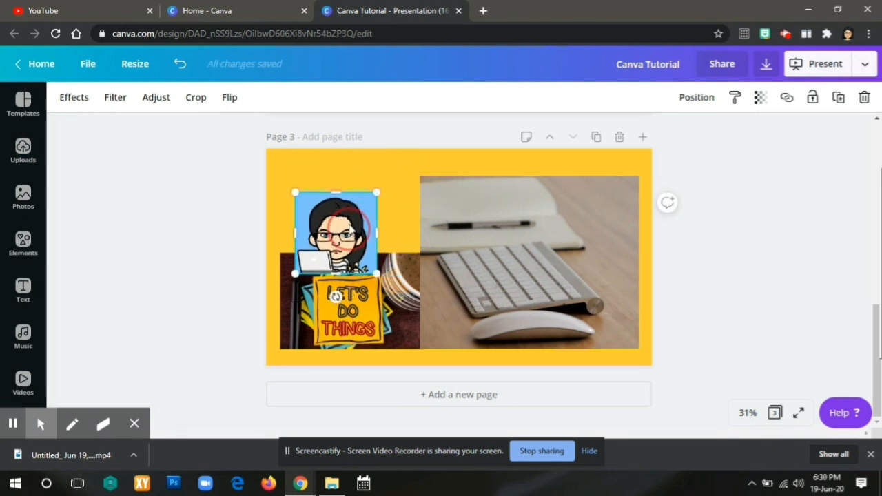
drag(351, 229, 360, 197)
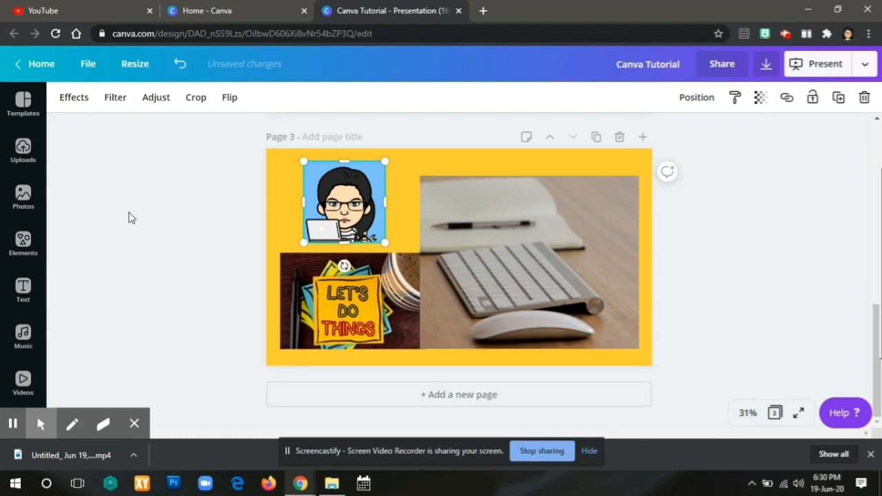
Add the recently used "Advertising" music track to the presentation from page 1 and collapse the audio list.
scroll(130, 217, up, 8)
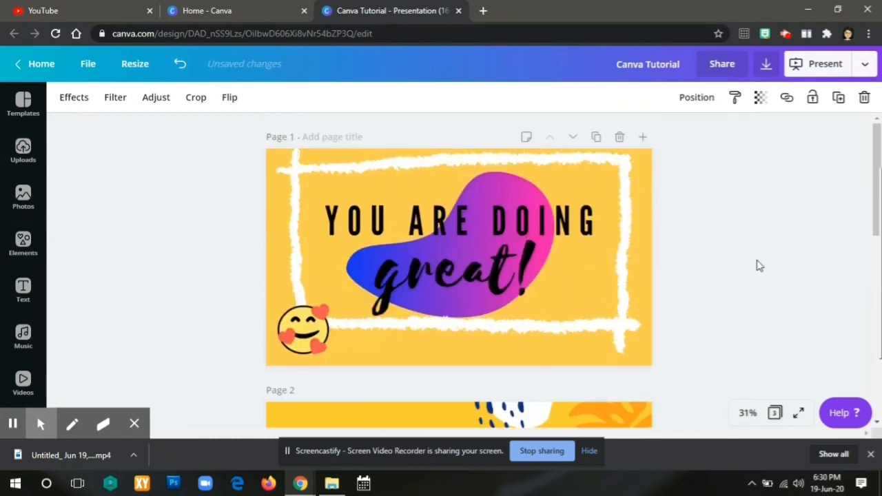
scroll(656, 217, down, 8)
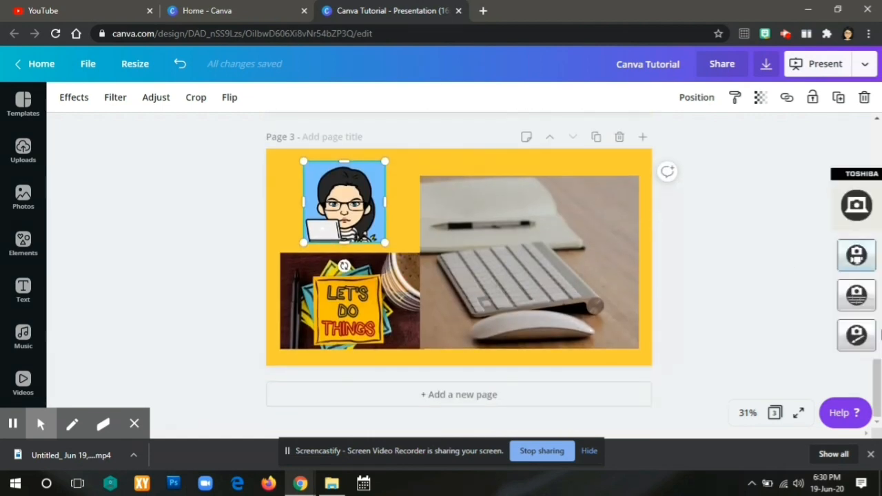
scroll(871, 383, up, 8)
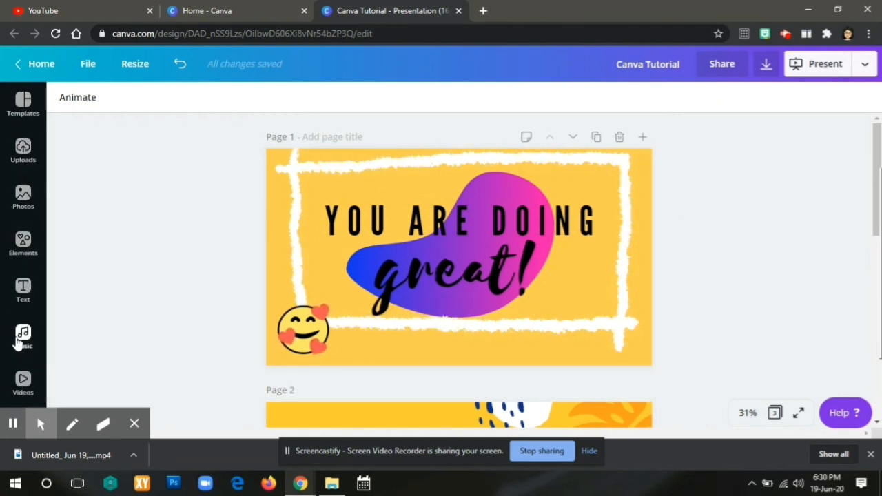
click(23, 336)
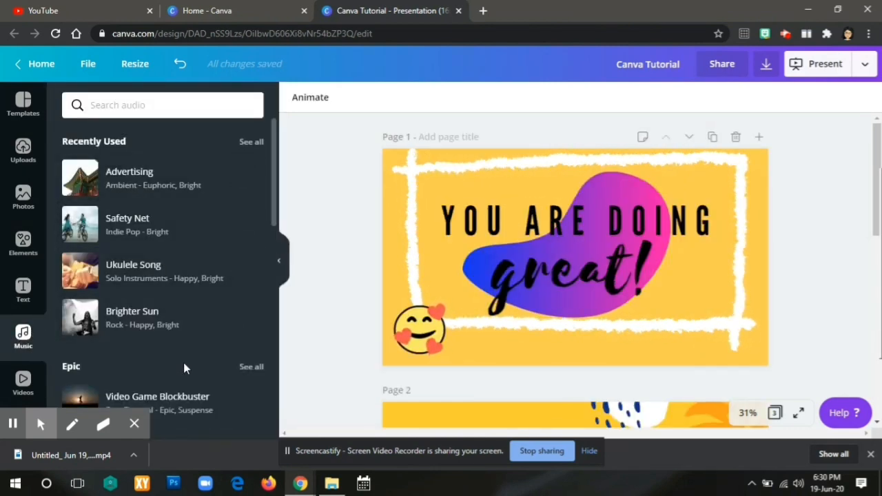
scroll(186, 362, down, 10)
scroll(193, 322, up, 10)
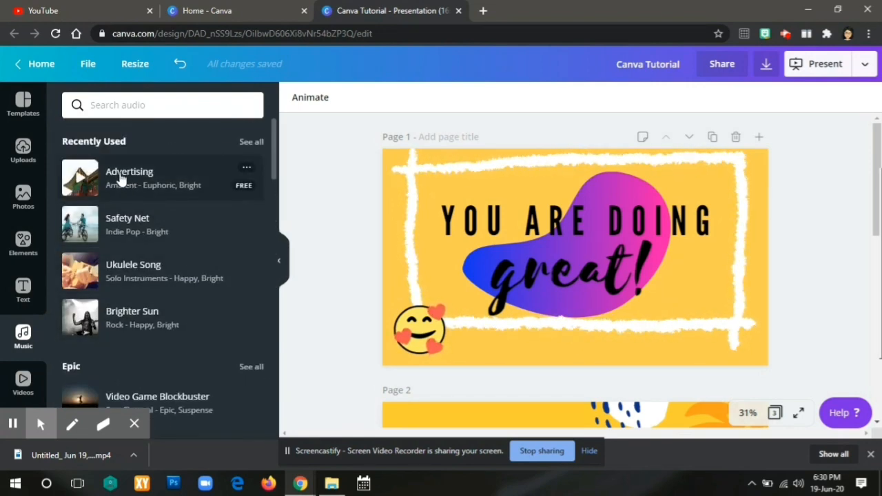
click(120, 180)
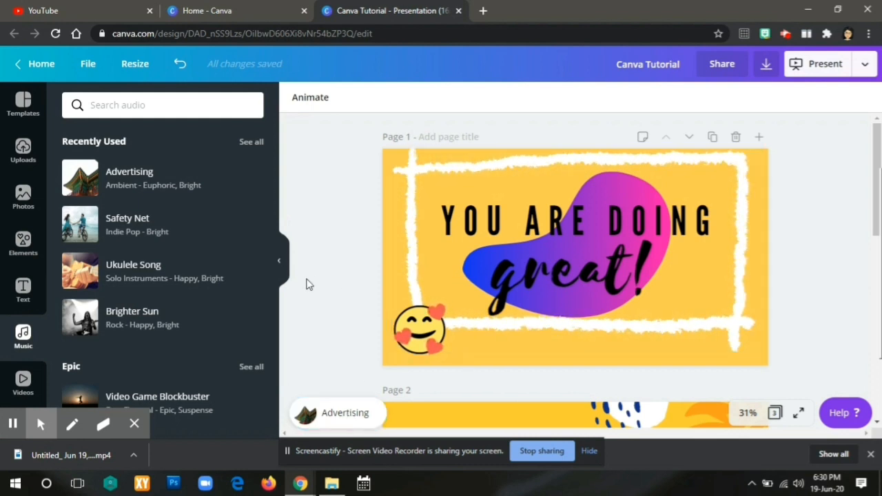
click(279, 266)
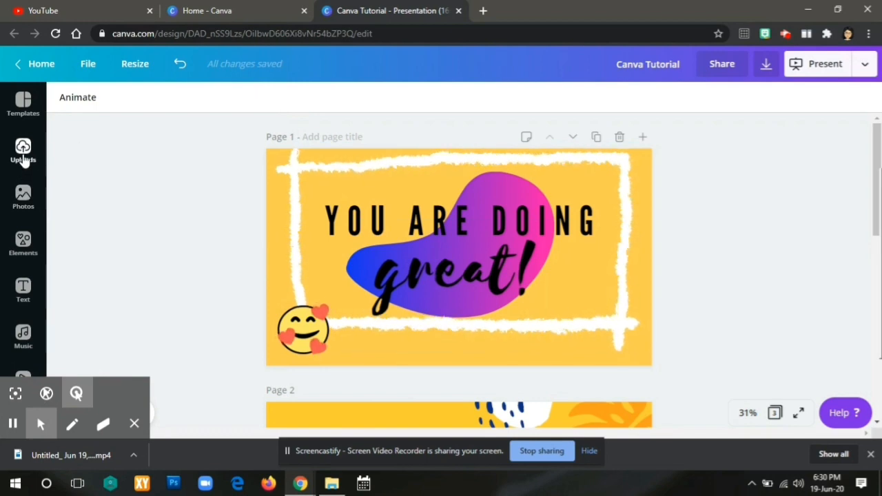
Shift the "Advertising" track's playback segment to the later part of the song and pause the preview.
click(24, 156)
click(22, 335)
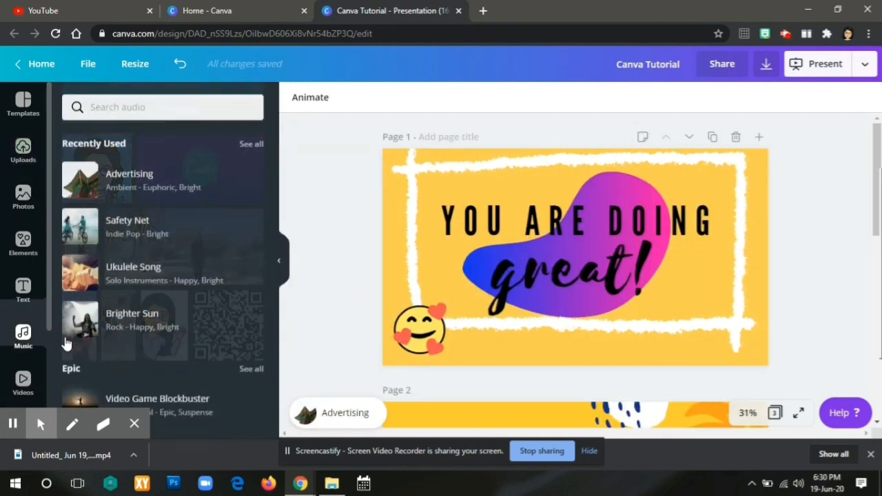
click(333, 416)
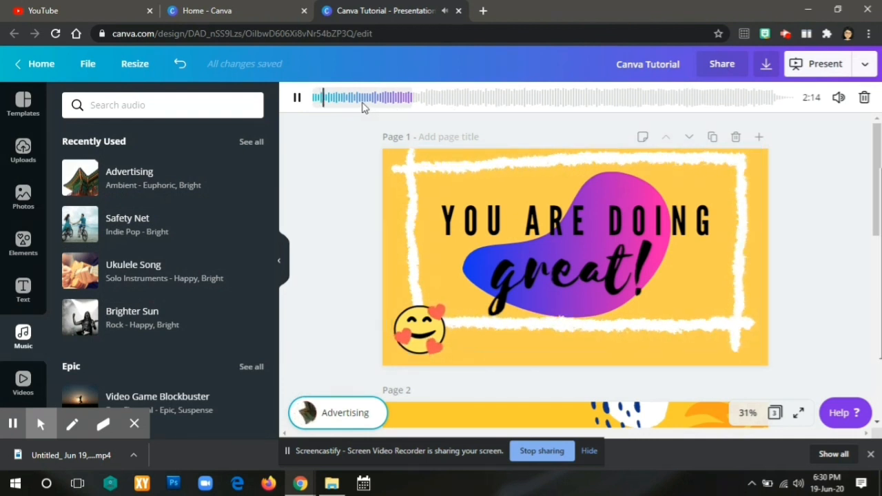
drag(356, 102, 634, 103)
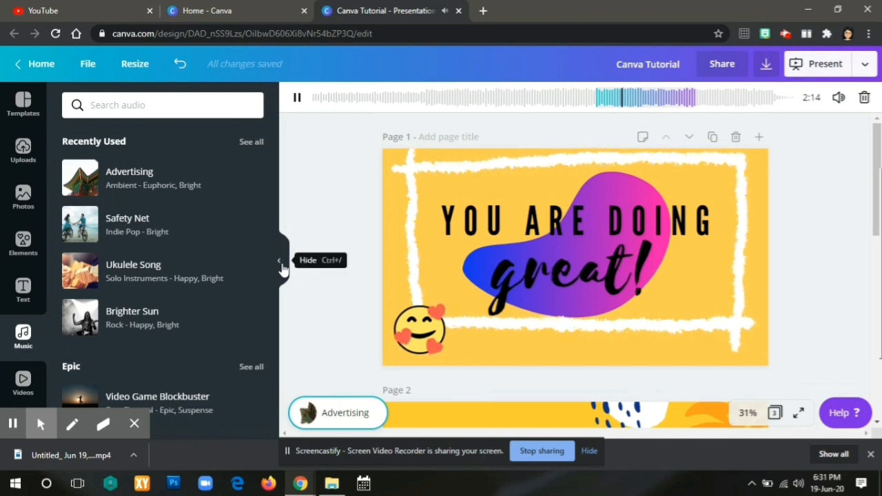
click(281, 263)
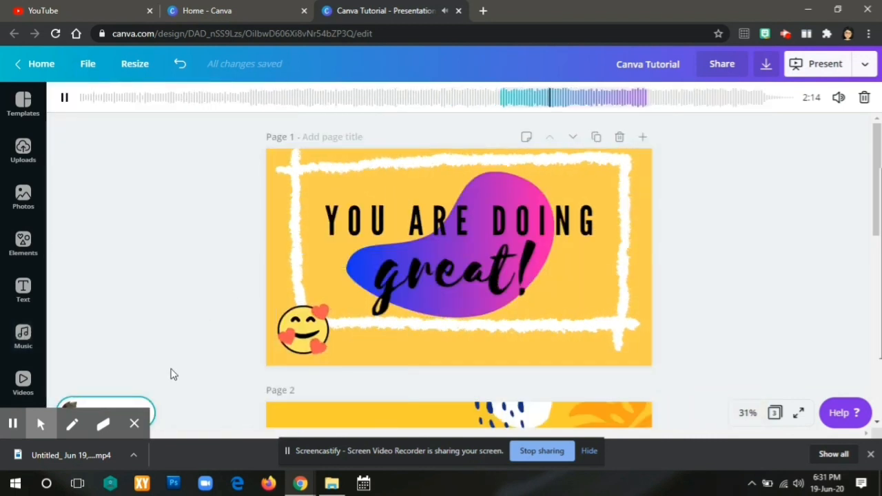
click(64, 97)
Download all three pages of the presentation with Video as the file type.
drag(878, 192, 877, 298)
click(869, 190)
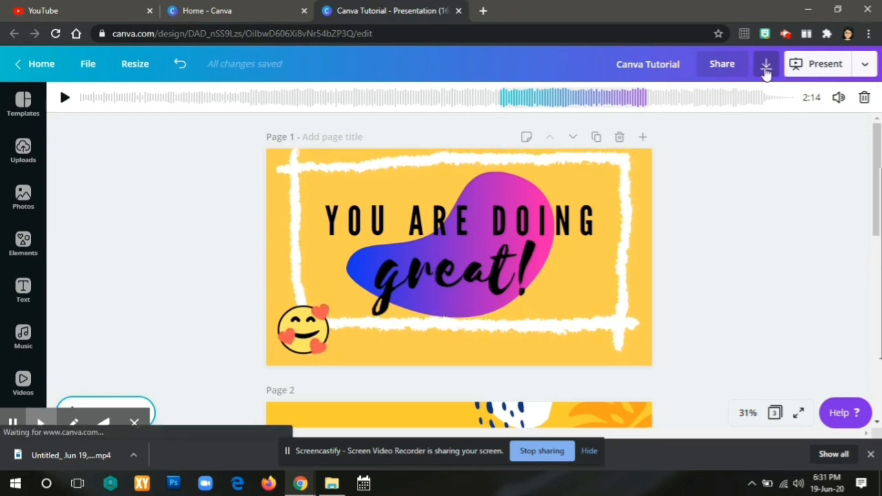
click(766, 70)
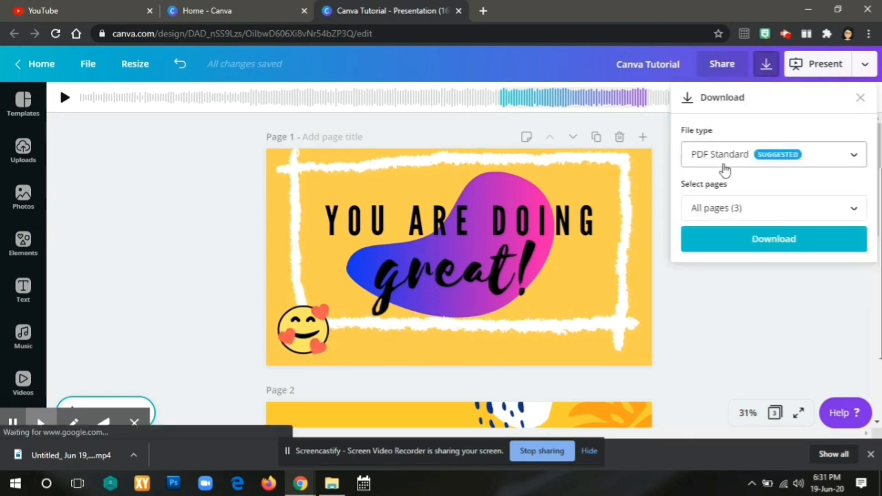
click(854, 167)
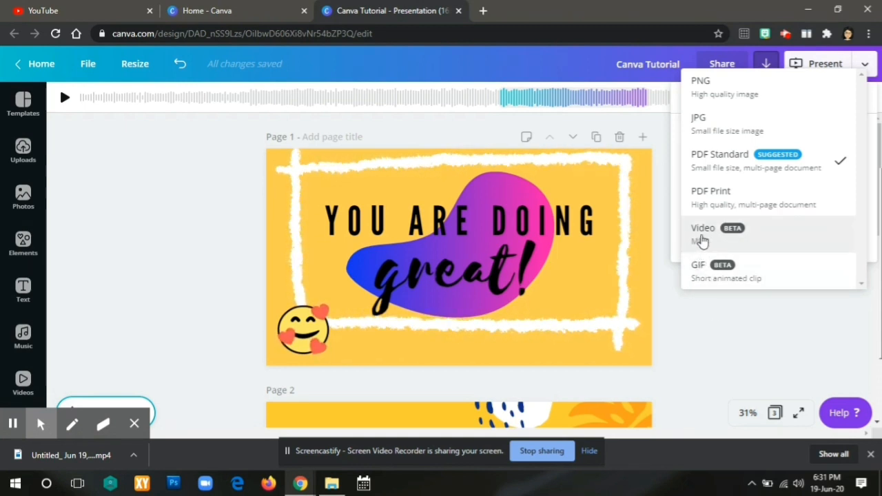
click(699, 241)
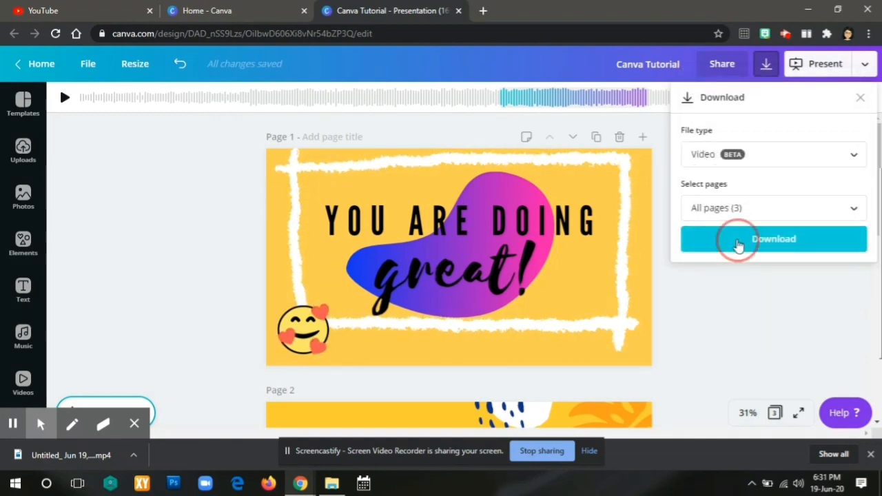
click(737, 241)
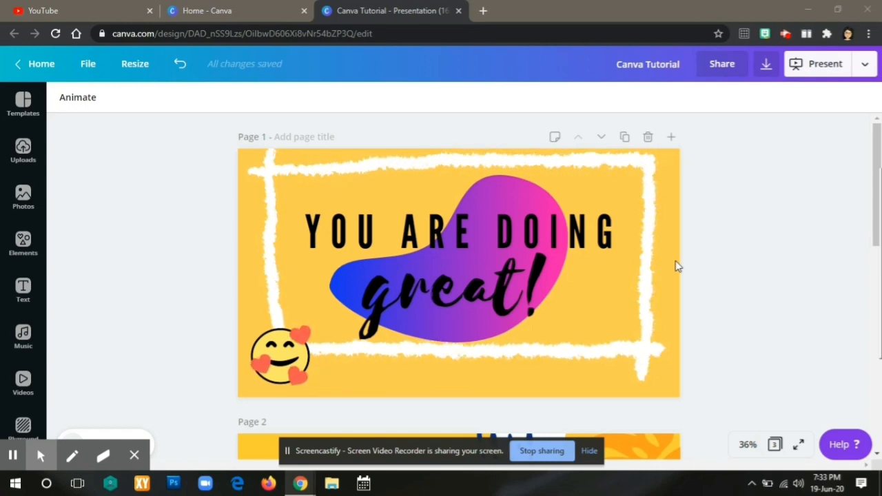
Switch to File Explorer and look for the exported "Canva Tutorial" video in the Downloads folder.
click(806, 10)
click(333, 482)
click(365, 380)
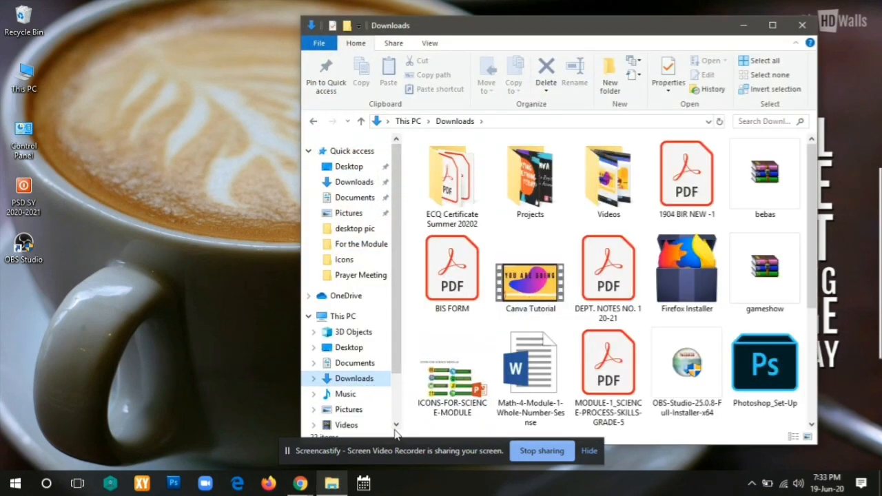
click(306, 476)
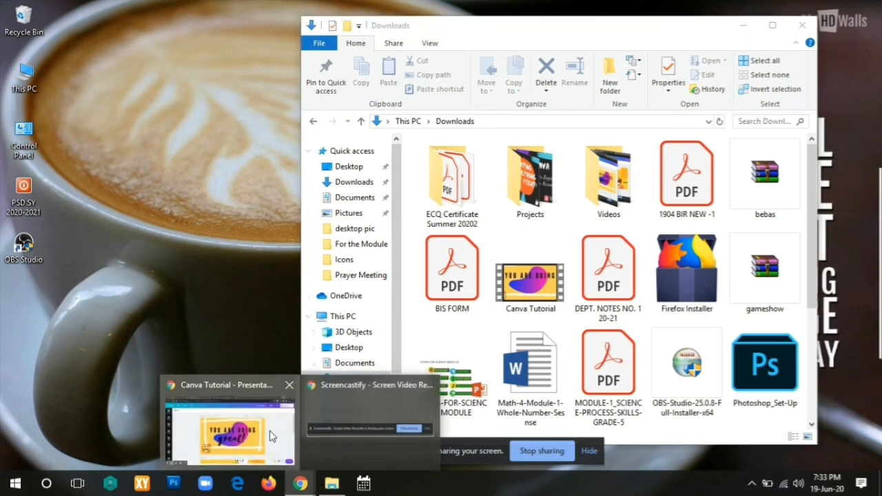
click(230, 427)
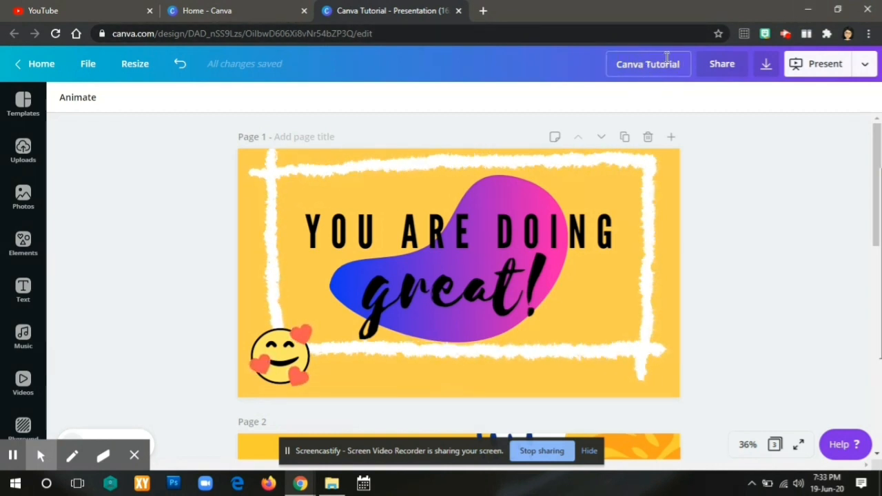
click(808, 13)
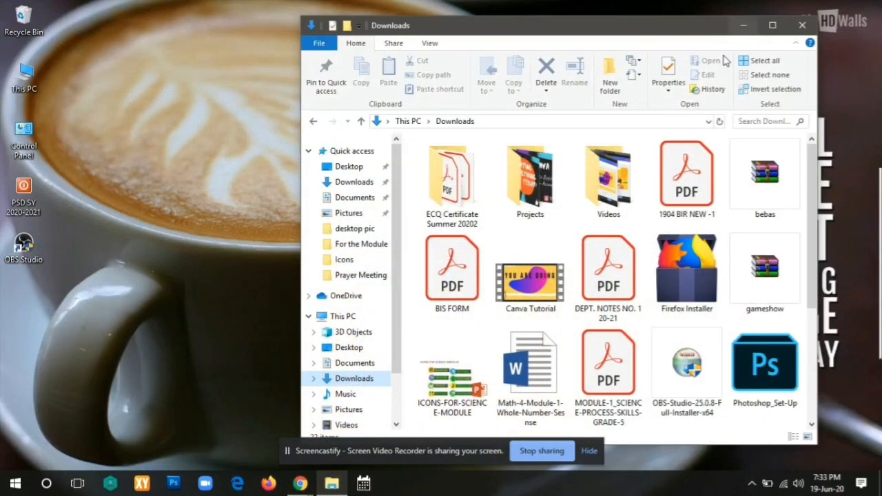